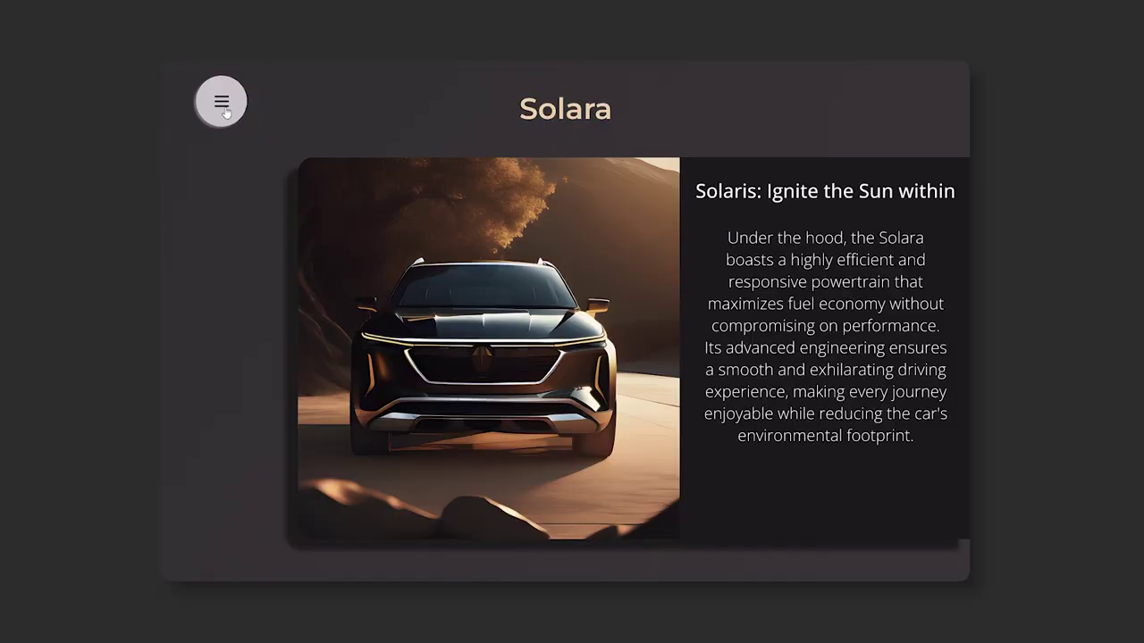
Preview the hamburger button, toggling the circular menu open and closed several times
{"action": "left_click", "coordinate": [220, 101]}
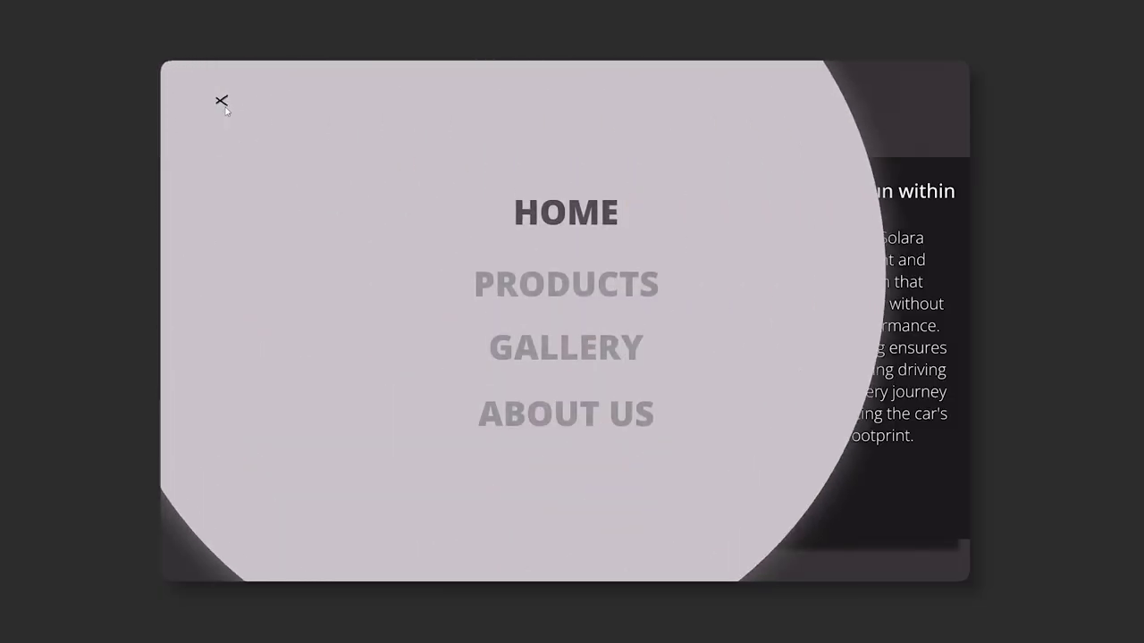
{"action": "left_click", "coordinate": [223, 103]}
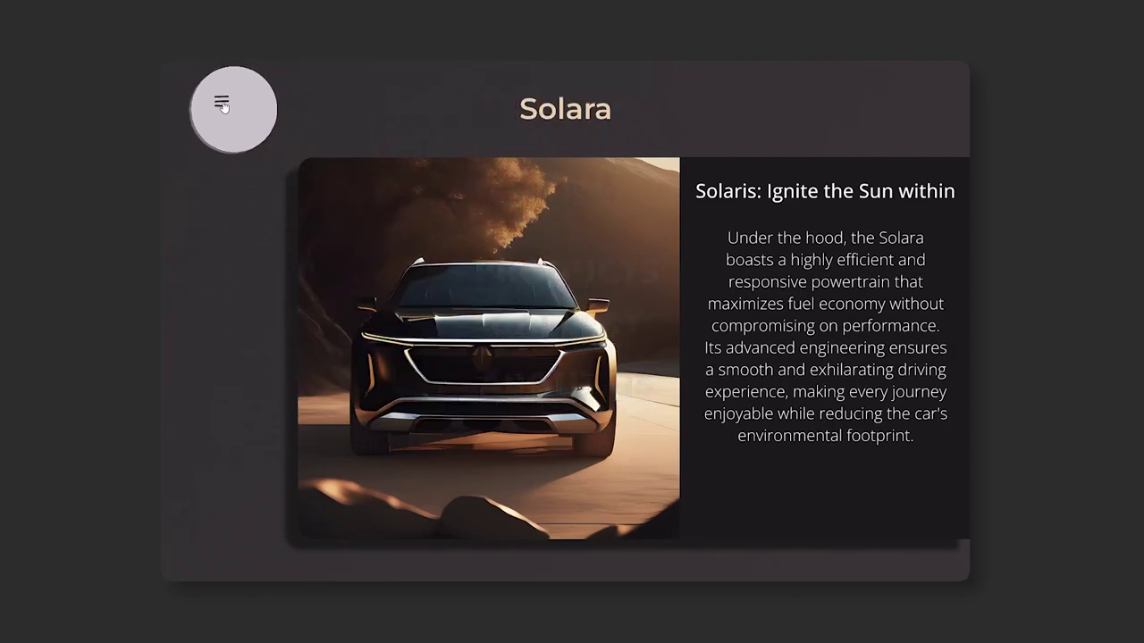
{"action": "left_click", "coordinate": [222, 103]}
{"action": "left_click", "coordinate": [222, 102]}
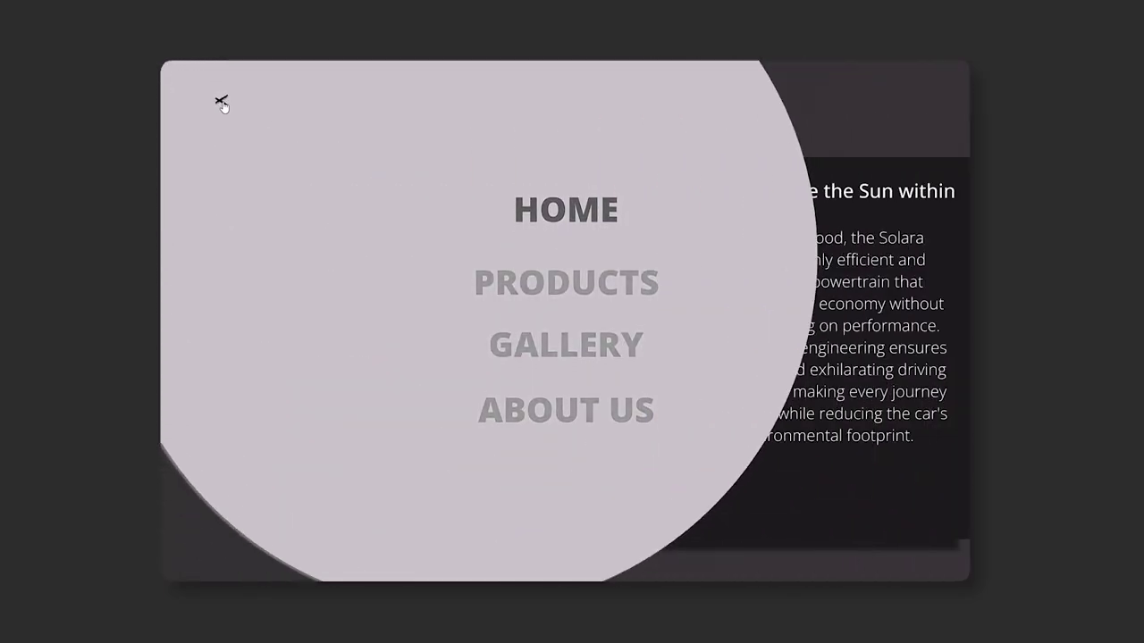
{"action": "left_click", "coordinate": [222, 103]}
{"action": "left_click", "coordinate": [221, 102]}
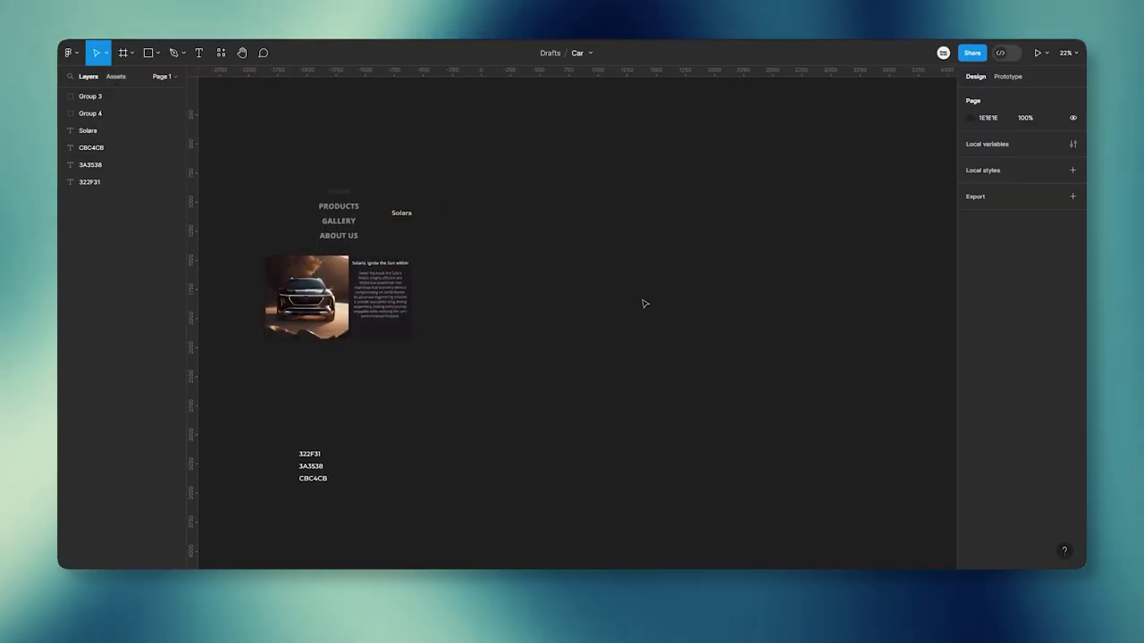
Create a 1512×982 MacBook Pro 14" frame to the right of the design
{"action": "key", "text": "f"}
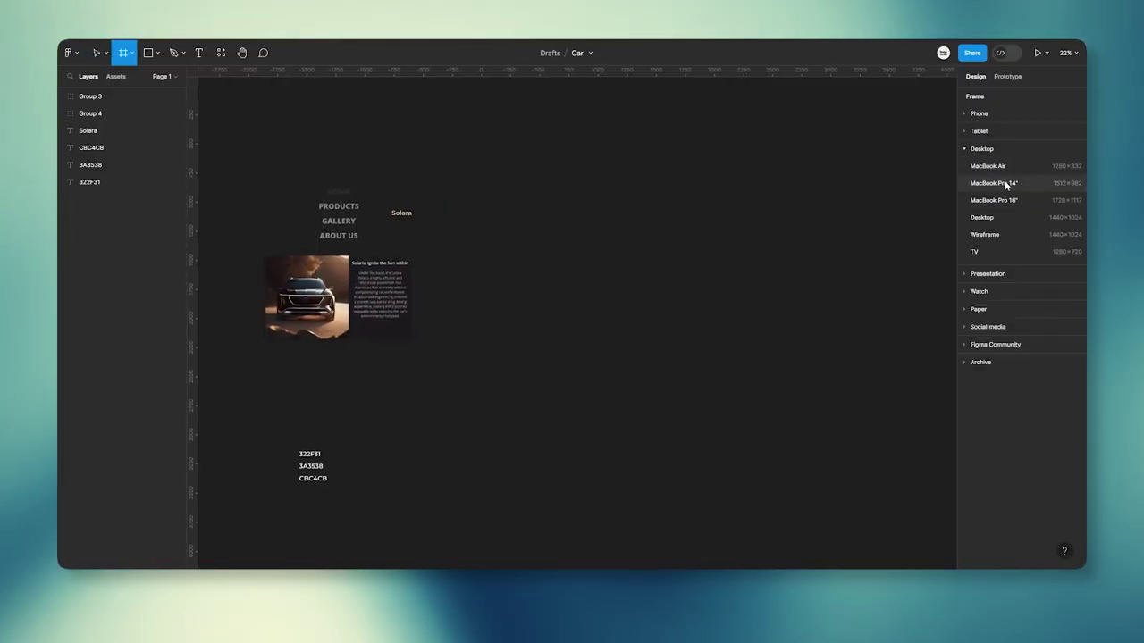
{"action": "left_click", "coordinate": [1008, 184]}
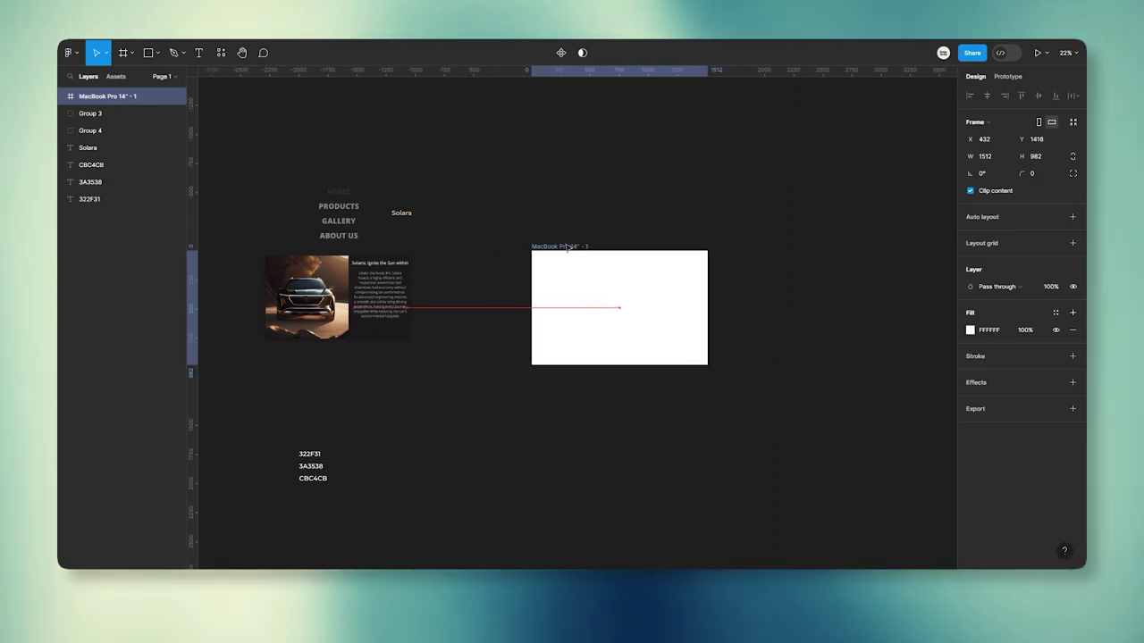
{"action": "left_click_drag", "start_coordinate": [566, 246], "coordinate": [575, 247]}
Change the frame fill to a linear gradient running corner to corner
{"action": "left_click", "coordinate": [971, 330]}
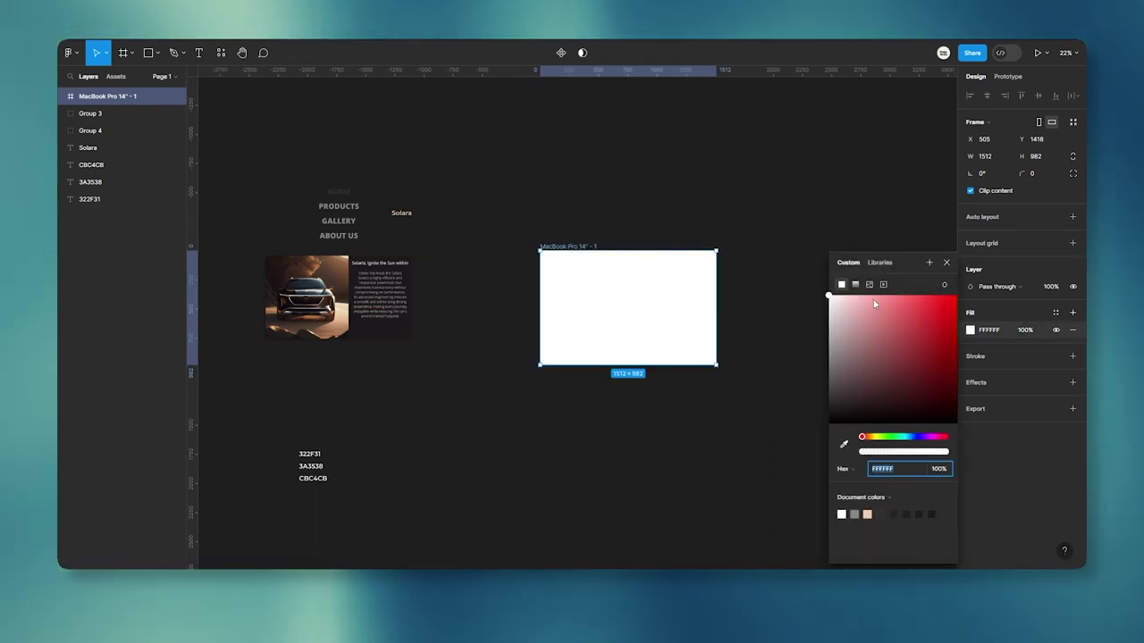
{"action": "left_click", "coordinate": [855, 284]}
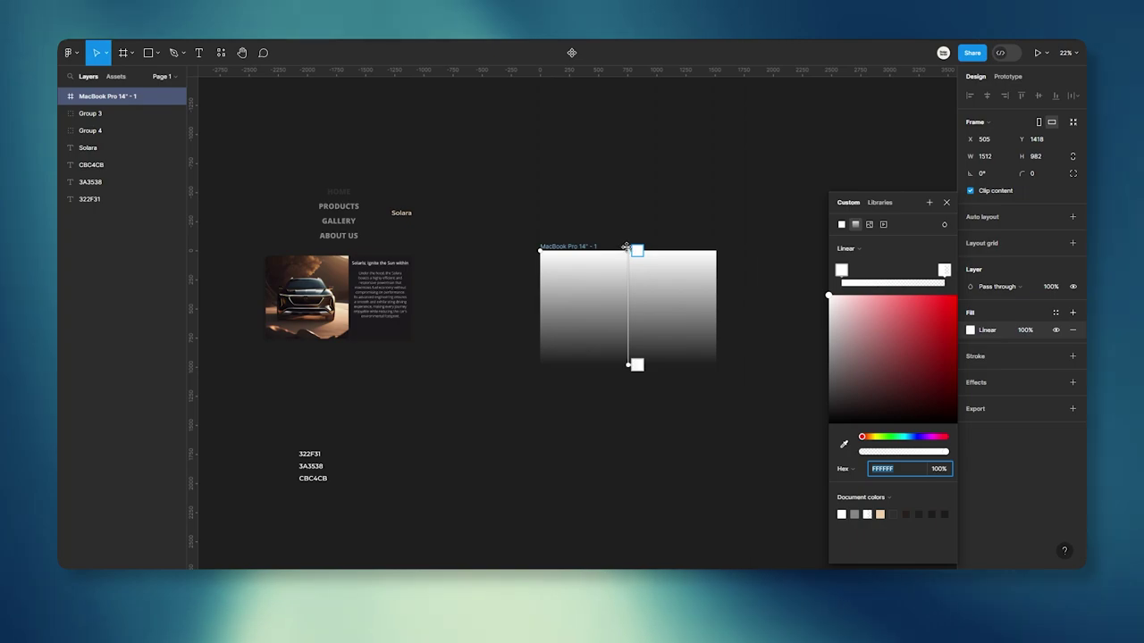
{"action": "left_click_drag", "start_coordinate": [630, 248], "coordinate": [549, 244]}
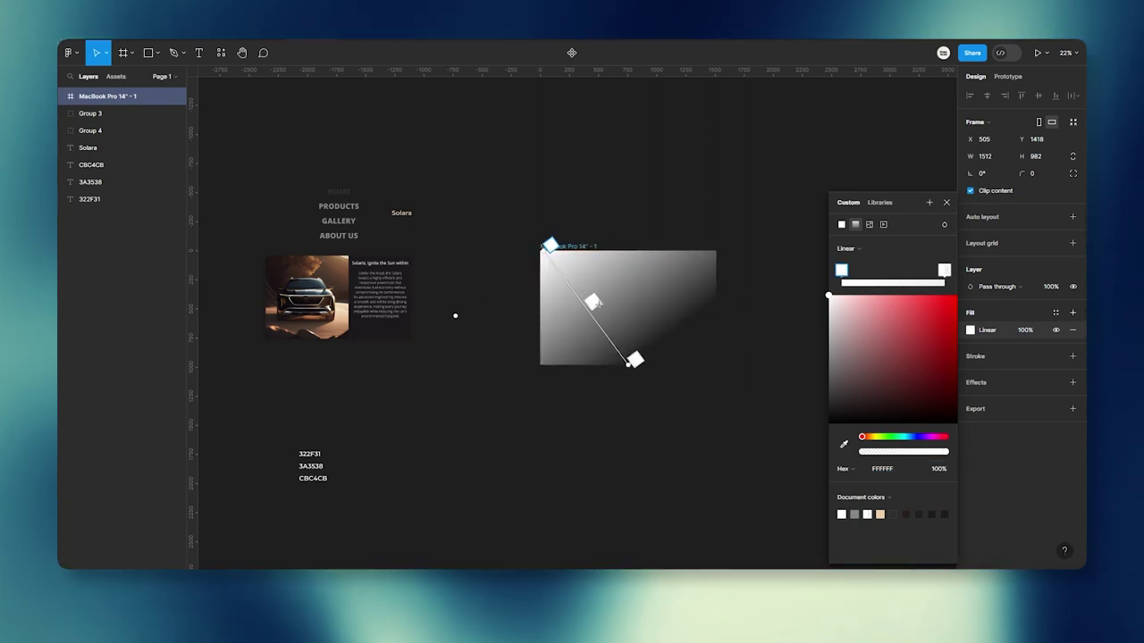
{"action": "left_click_drag", "start_coordinate": [635, 362], "coordinate": [720, 364]}
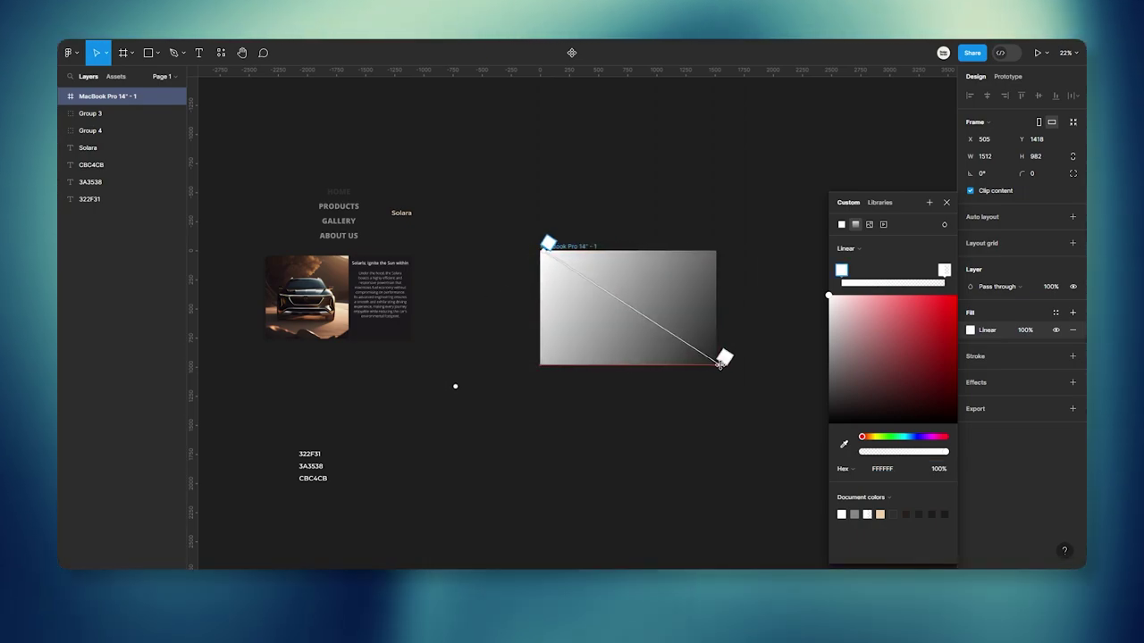
Copy 322F31 from its label and apply it to the first gradient stop
{"action": "left_click", "coordinate": [313, 454]}
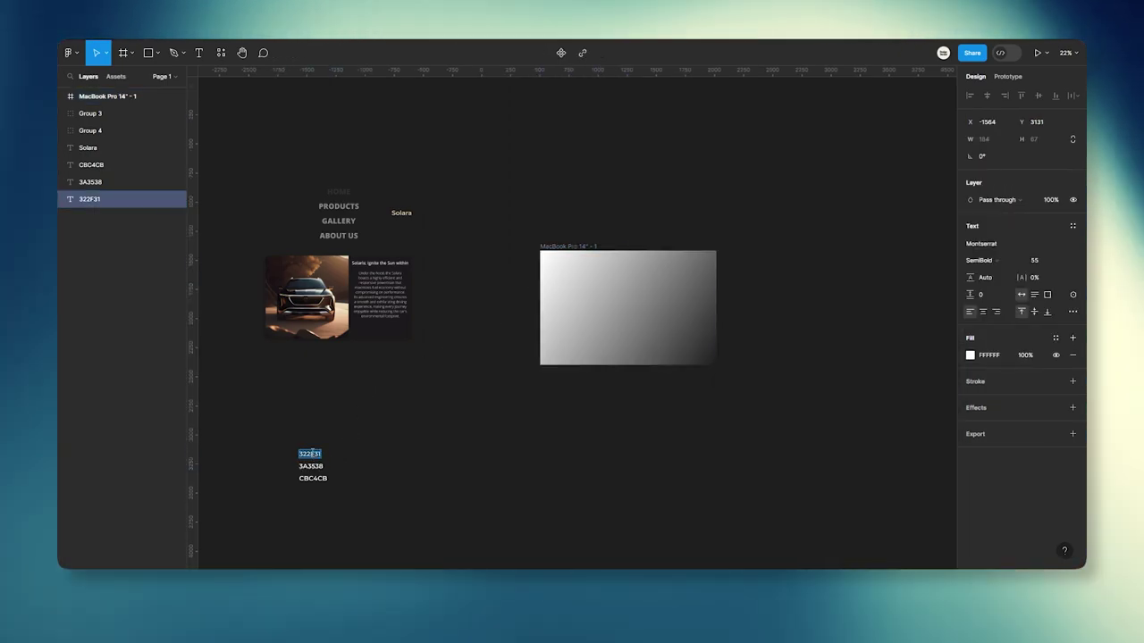
{"action": "key", "text": "Escape"}
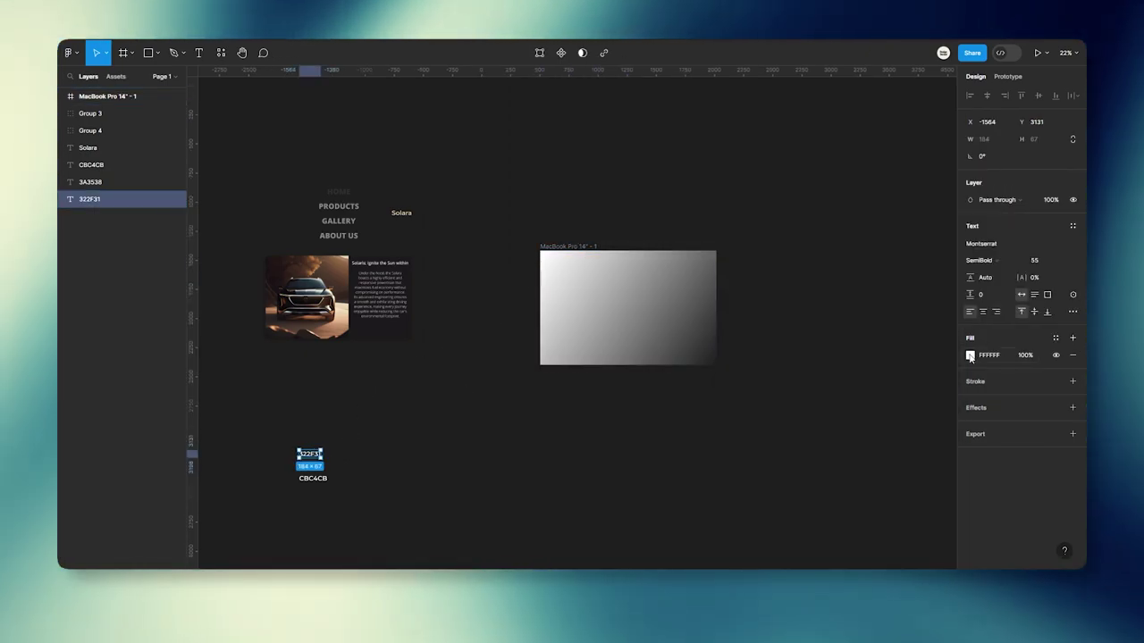
{"action": "left_click", "coordinate": [557, 245]}
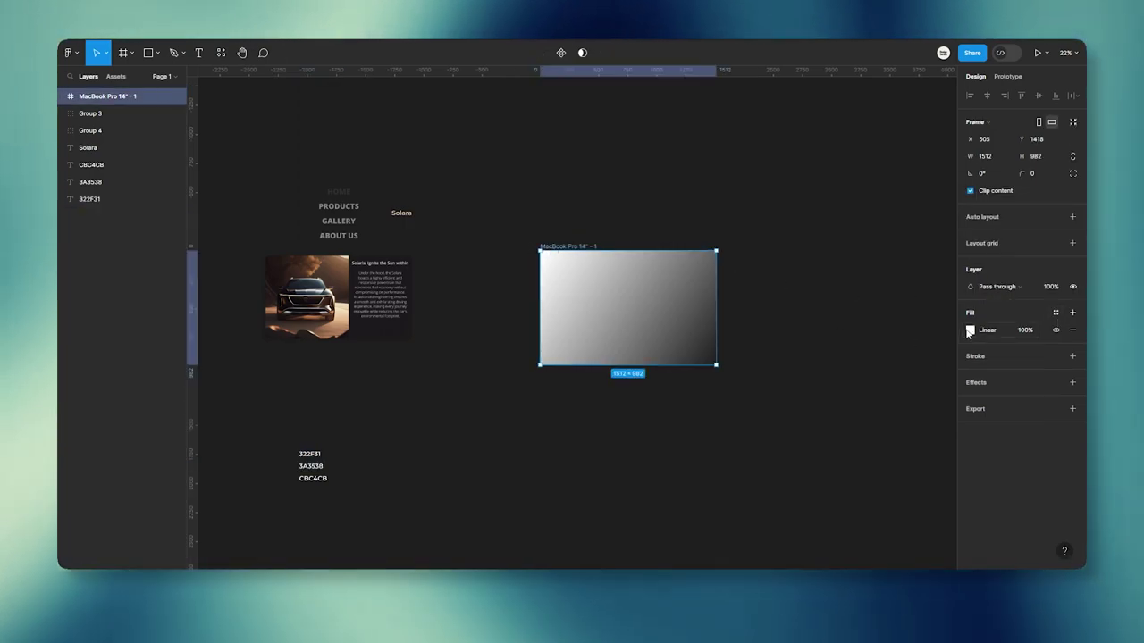
{"action": "left_click", "coordinate": [971, 330]}
{"action": "left_click", "coordinate": [894, 469]}
{"action": "type", "text": "322F31"}
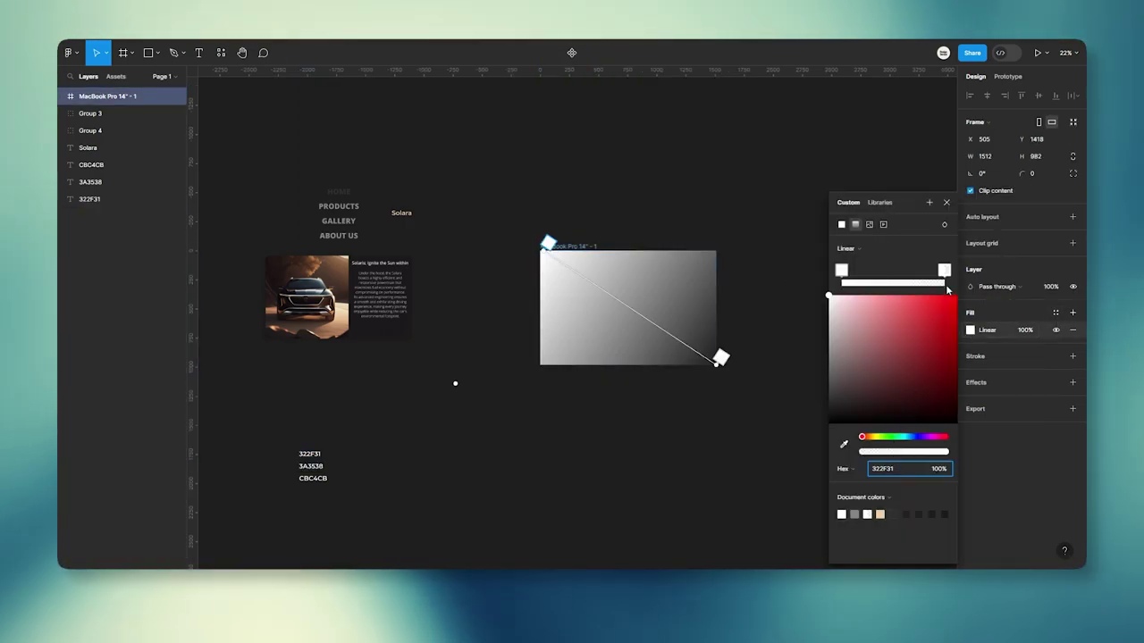
{"action": "key", "text": "Return"}
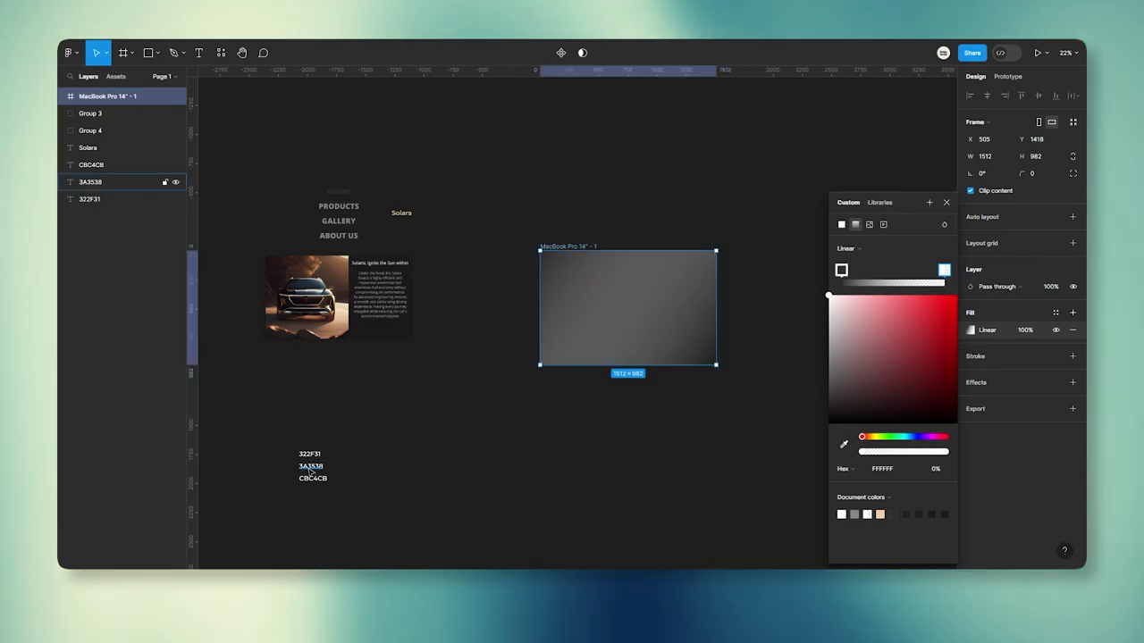
Copy 3A3538 from its label and make it the second gradient stop at 100% opacity
{"action": "double_click", "coordinate": [310, 467]}
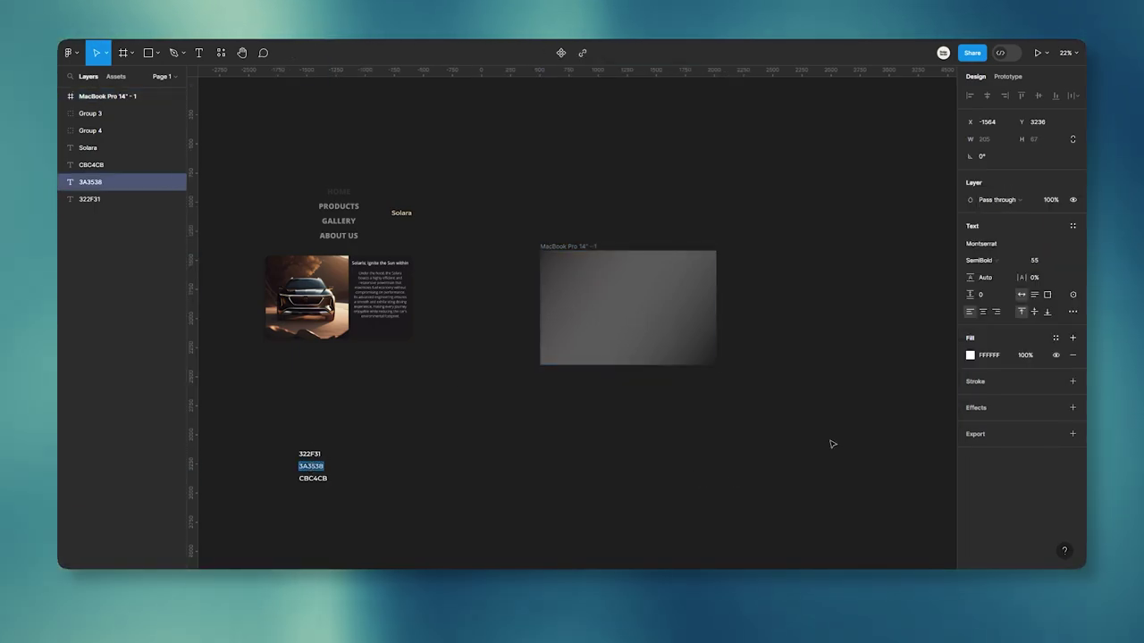
{"action": "left_click", "coordinate": [555, 249]}
{"action": "left_click", "coordinate": [970, 330]}
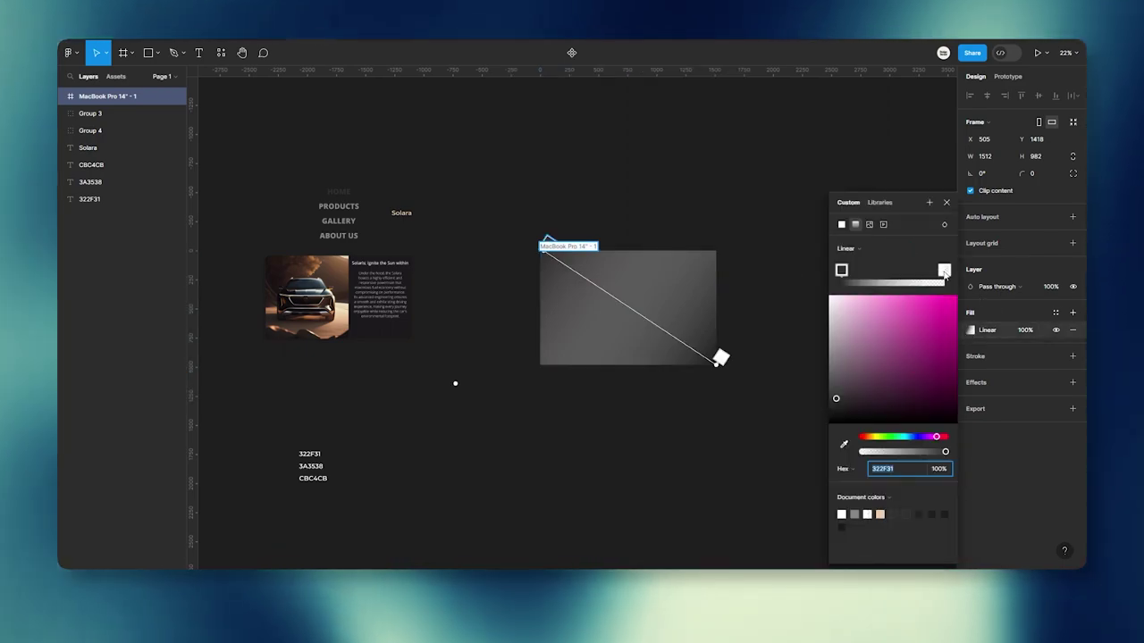
{"action": "left_click", "coordinate": [935, 469]}
{"action": "type", "text": "30"}
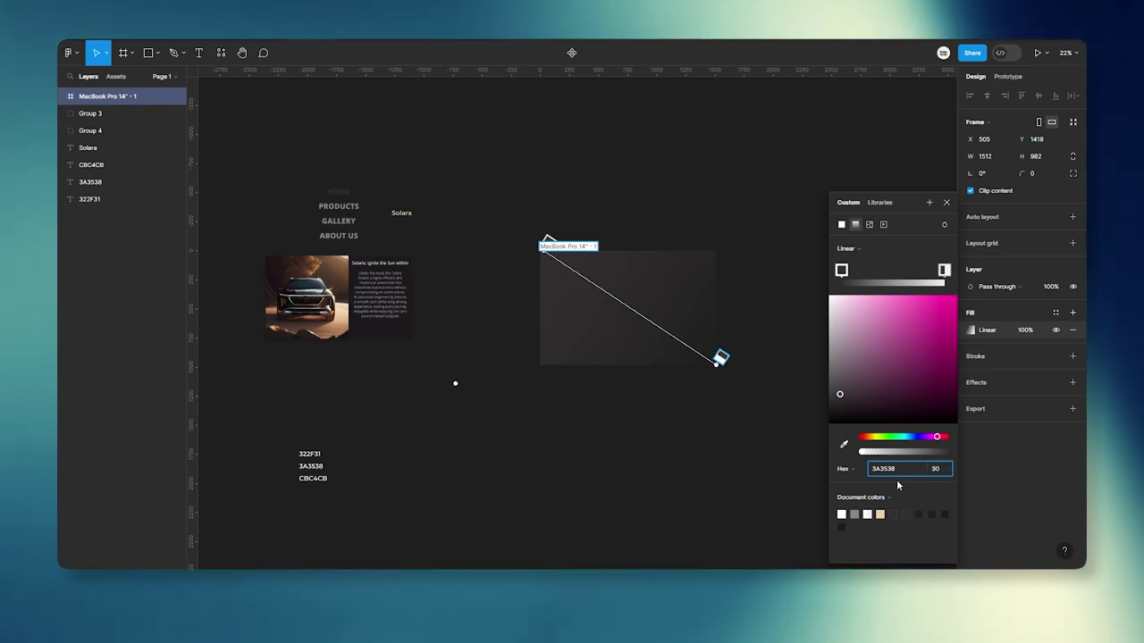
{"action": "key", "text": "Return"}
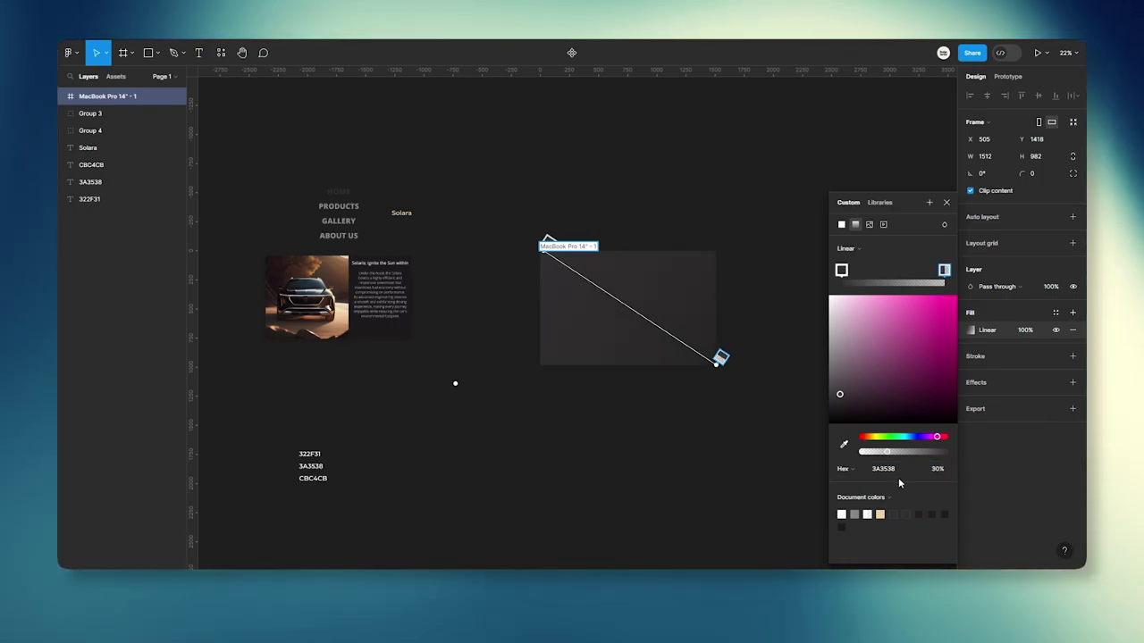
{"action": "left_click", "coordinate": [860, 453]}
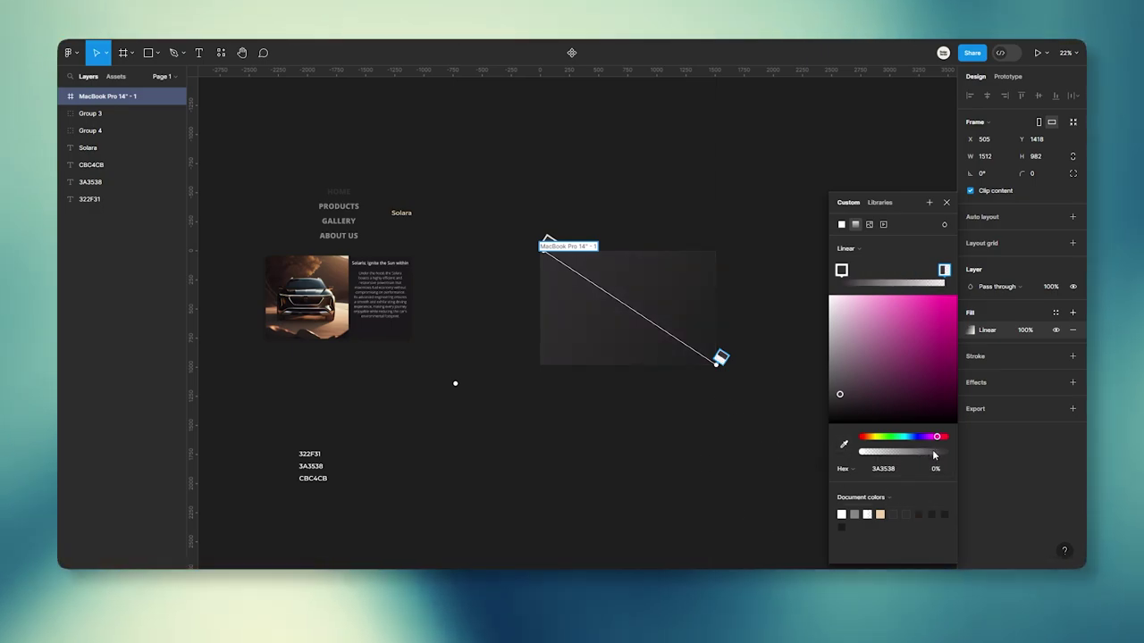
{"action": "left_click", "coordinate": [941, 452]}
{"action": "left_click_drag", "start_coordinate": [944, 460], "coordinate": [959, 465]}
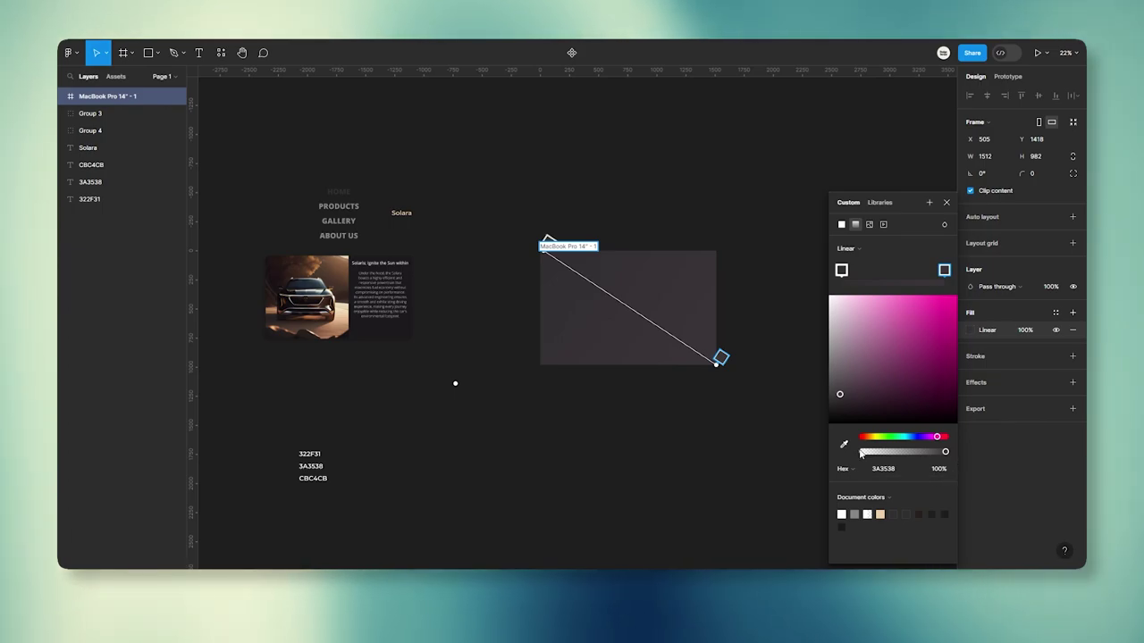
{"action": "left_click", "coordinate": [947, 204]}
{"action": "left_click", "coordinate": [876, 224]}
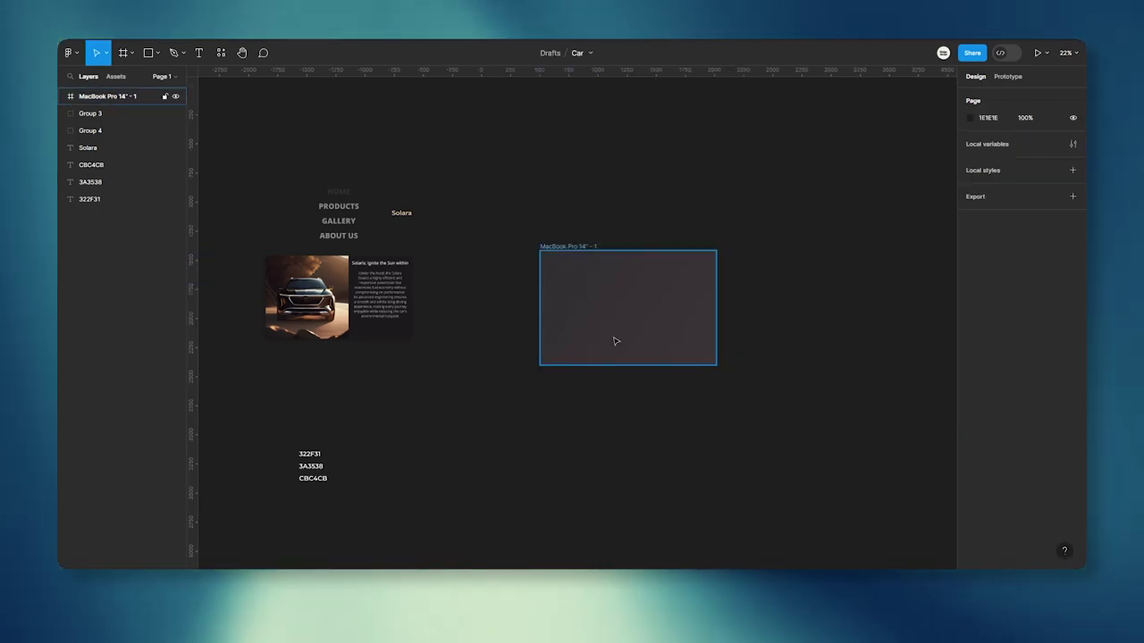
Move the car card into the laptop frame and centre the Solara title at its top
{"action": "scroll", "coordinate": [616, 341], "scroll_direction": "up", "scroll_amount": 3}
{"action": "mouse_move", "coordinate": [290, 271]}
{"action": "left_mouse_down"}
{"action": "mouse_move", "coordinate": [672, 296]}
{"action": "mouse_move", "coordinate": [654, 300]}
{"action": "left_mouse_up"}
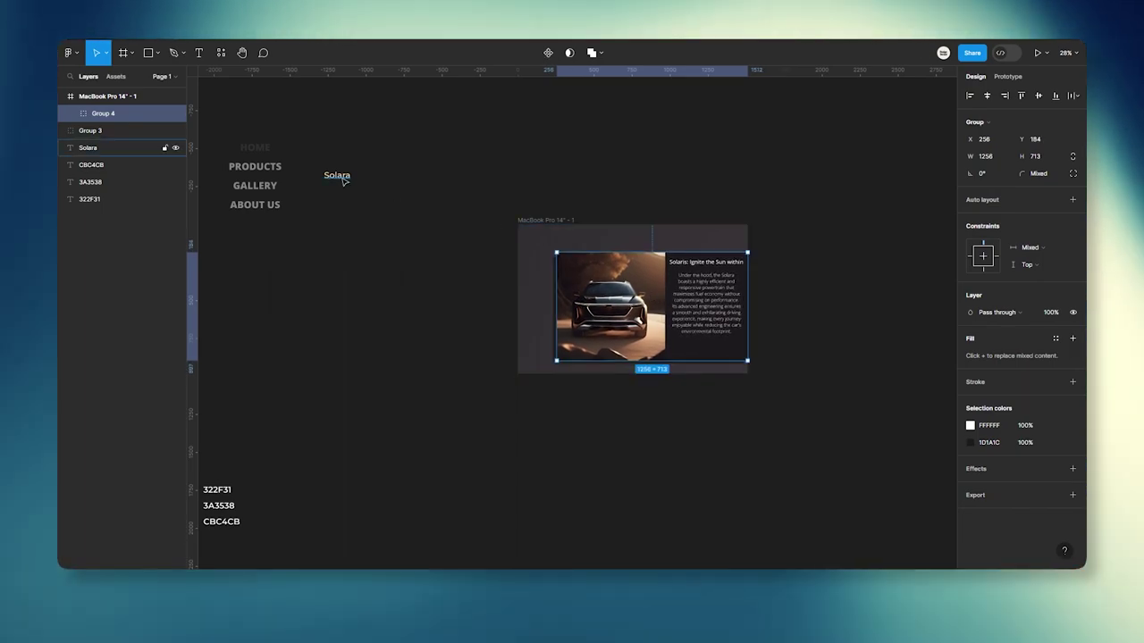
{"action": "left_click_drag", "start_coordinate": [338, 176], "coordinate": [619, 239]}
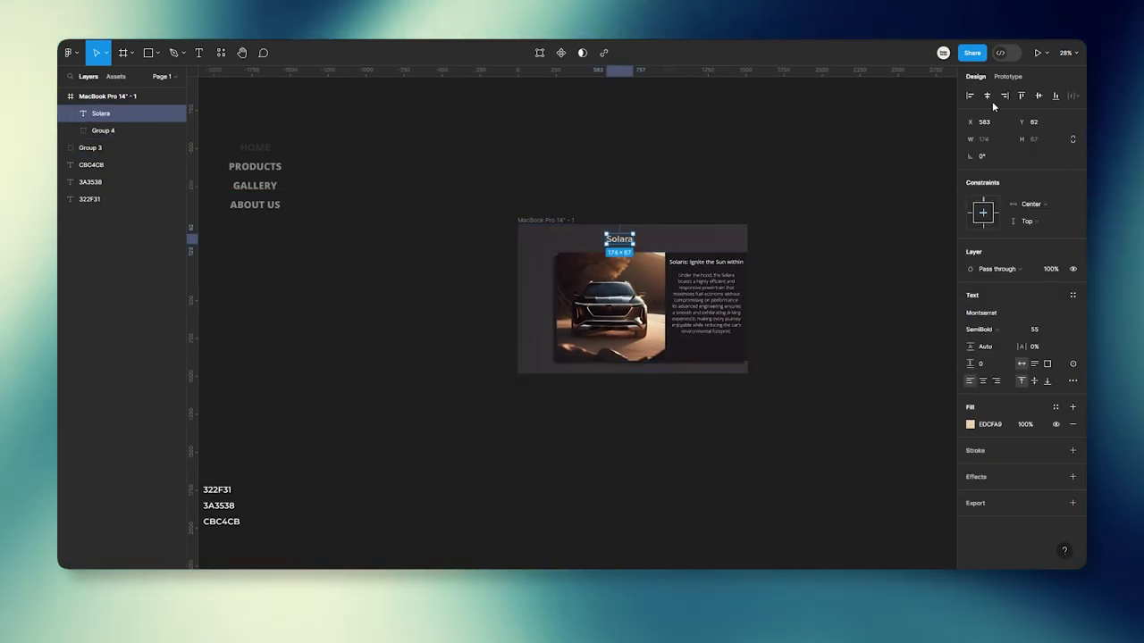
{"action": "left_click", "coordinate": [811, 222]}
Pan and zoom to bring the landing page frame, menu labels and colour codes into view
{"action": "scroll", "coordinate": [715, 280], "scroll_direction": "up", "scroll_amount": 3}
{"action": "scroll", "coordinate": [716, 280], "scroll_direction": "up", "scroll_amount": 2}
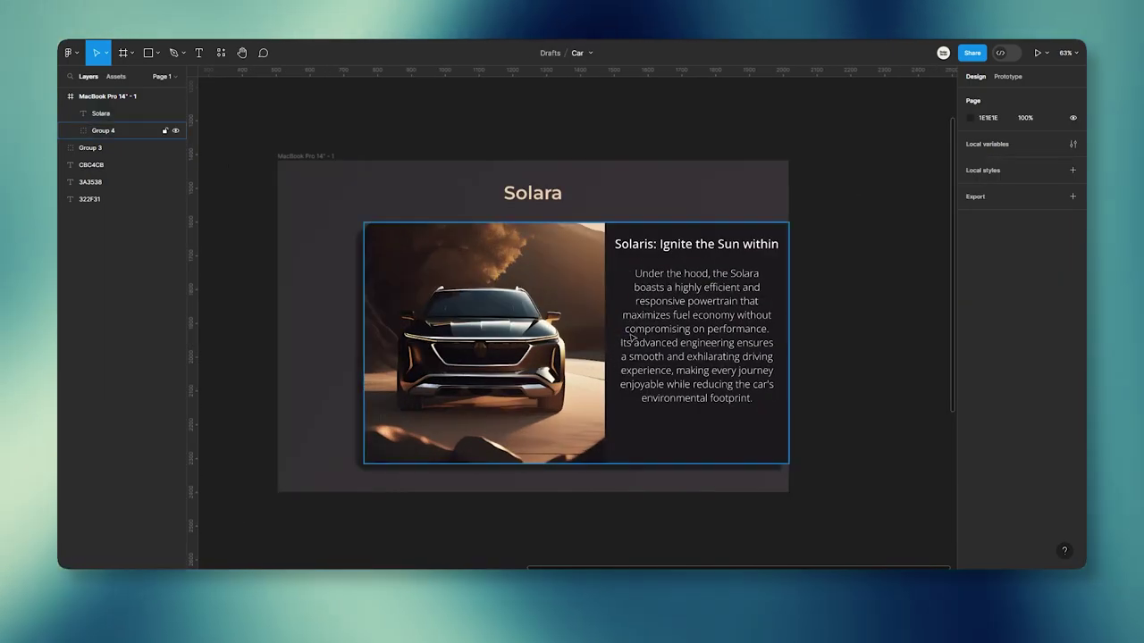
{"action": "scroll", "coordinate": [716, 280], "scroll_direction": "left", "scroll_amount": 3}
{"action": "scroll", "coordinate": [401, 249], "scroll_direction": "down", "scroll_amount": 5}
{"action": "left_click_drag", "start_coordinate": [402, 249], "coordinate": [597, 250]}
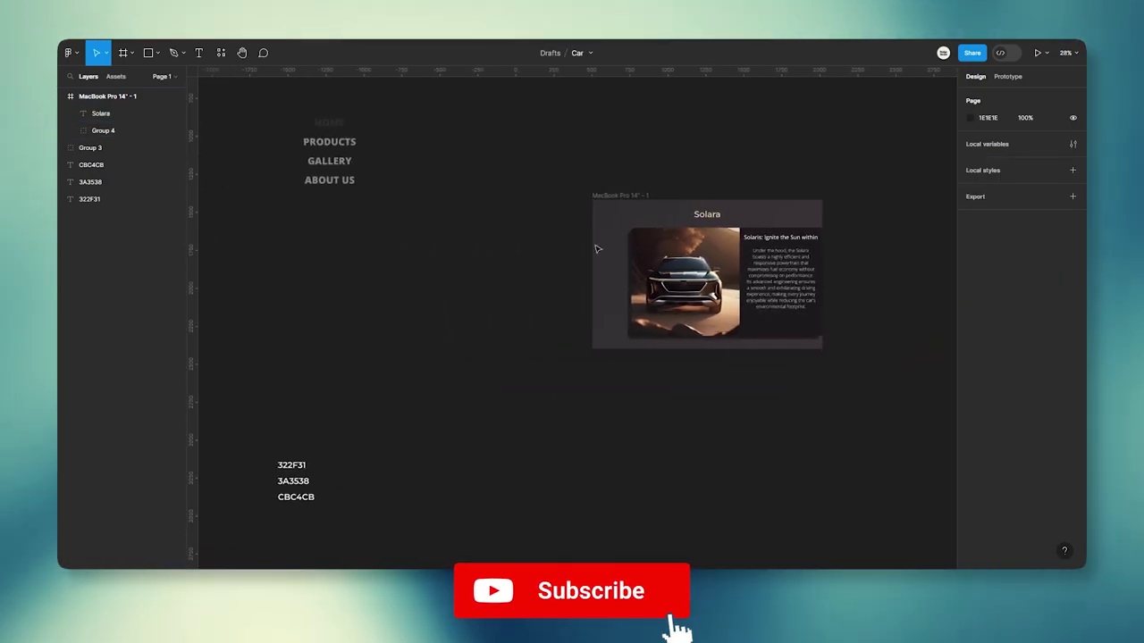
{"action": "scroll", "coordinate": [588, 247], "scroll_direction": "right", "scroll_amount": 3}
{"action": "scroll", "coordinate": [544, 242], "scroll_direction": "up", "scroll_amount": 4}
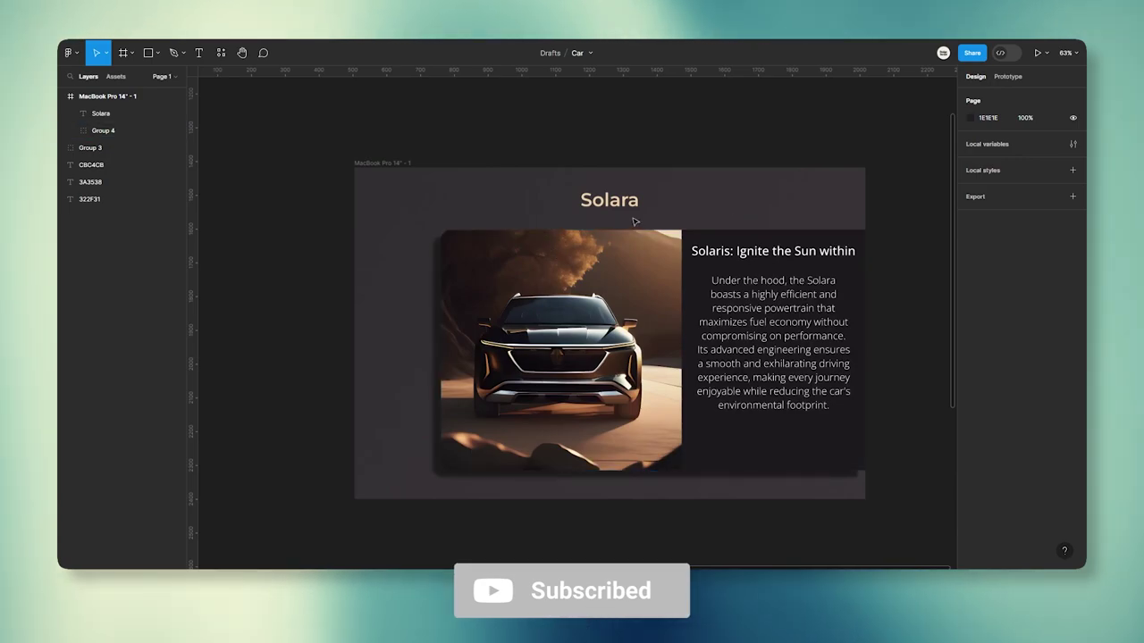
Draw an 80×80 circle in the frame's top-left corner, nudging it to Y 40
{"action": "key", "text": "o"}
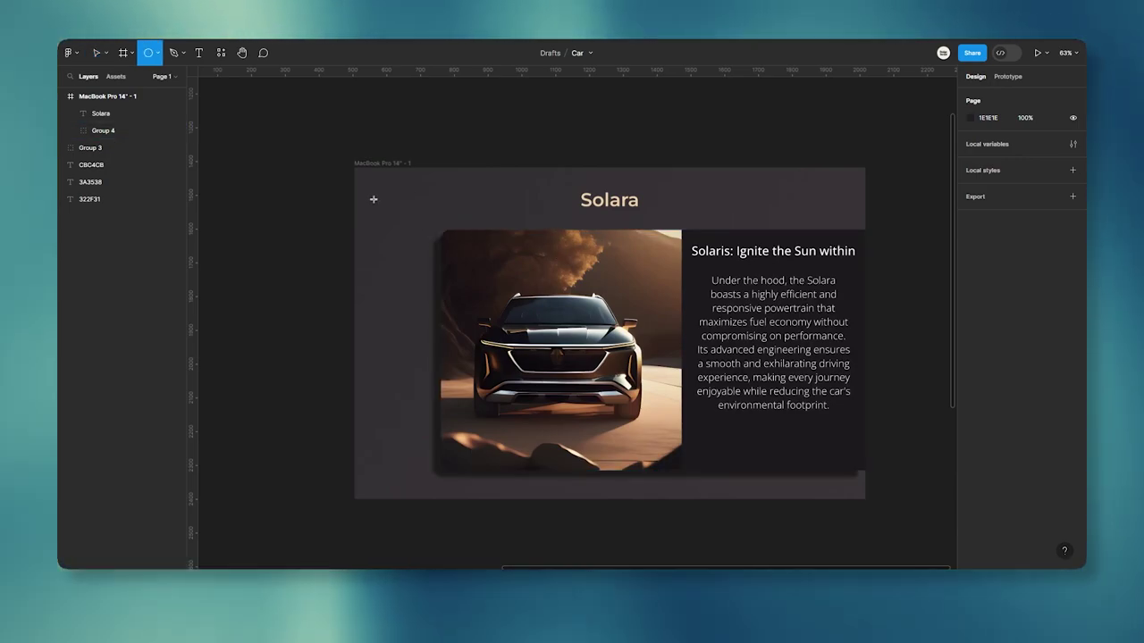
{"action": "left_click_drag", "start_coordinate": [374, 187], "coordinate": [394, 210]}
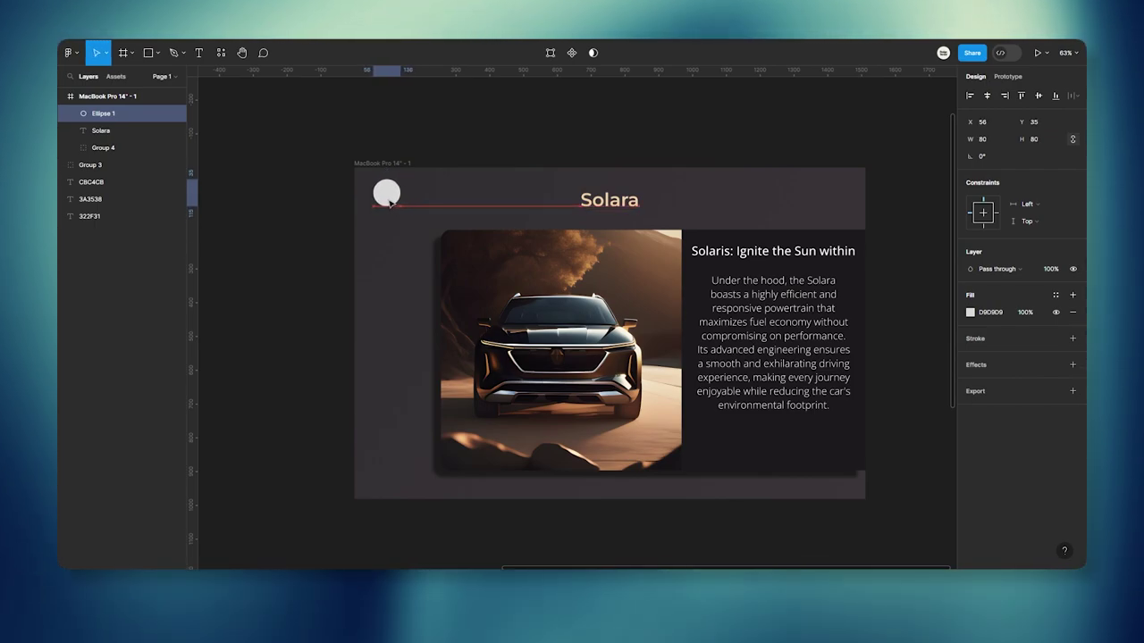
{"action": "key", "text": "alt"}
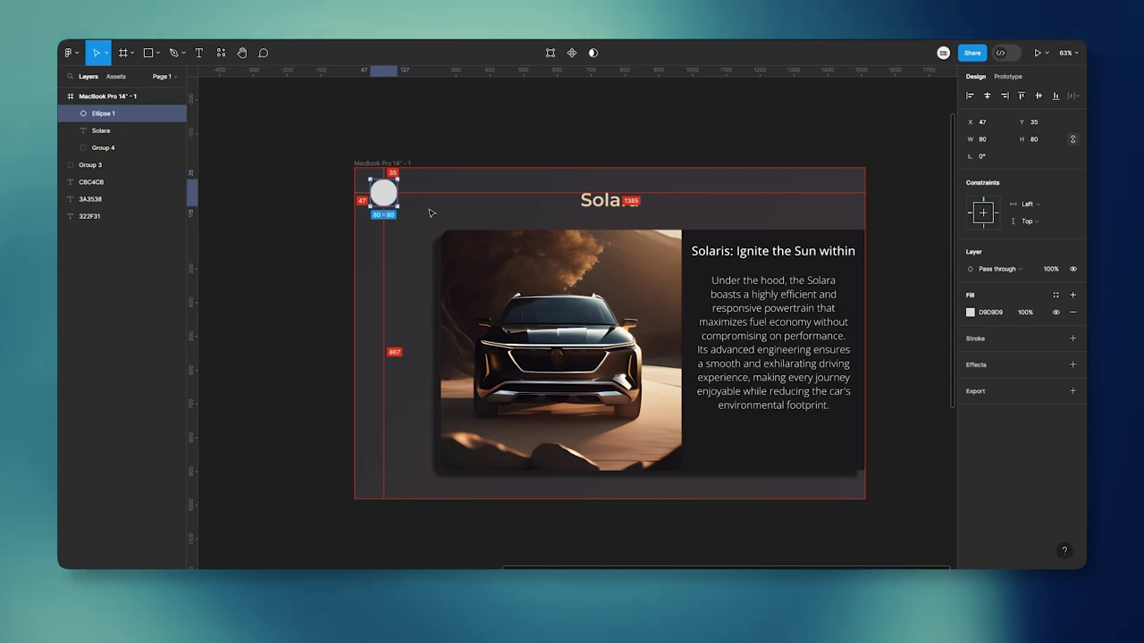
{"action": "key", "text": "Left"}
{"action": "key", "text": "Left"}
{"action": "key", "text": "Left"}
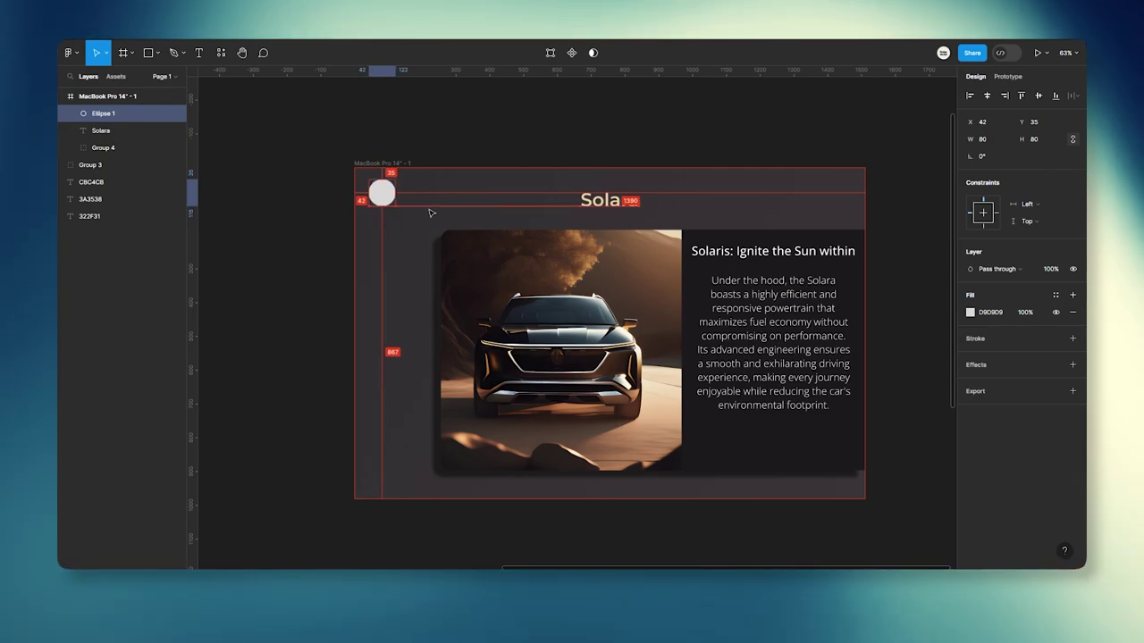
{"action": "key", "text": "Down"}
{"action": "key", "text": "Down"}
{"action": "key", "text": "Down"}
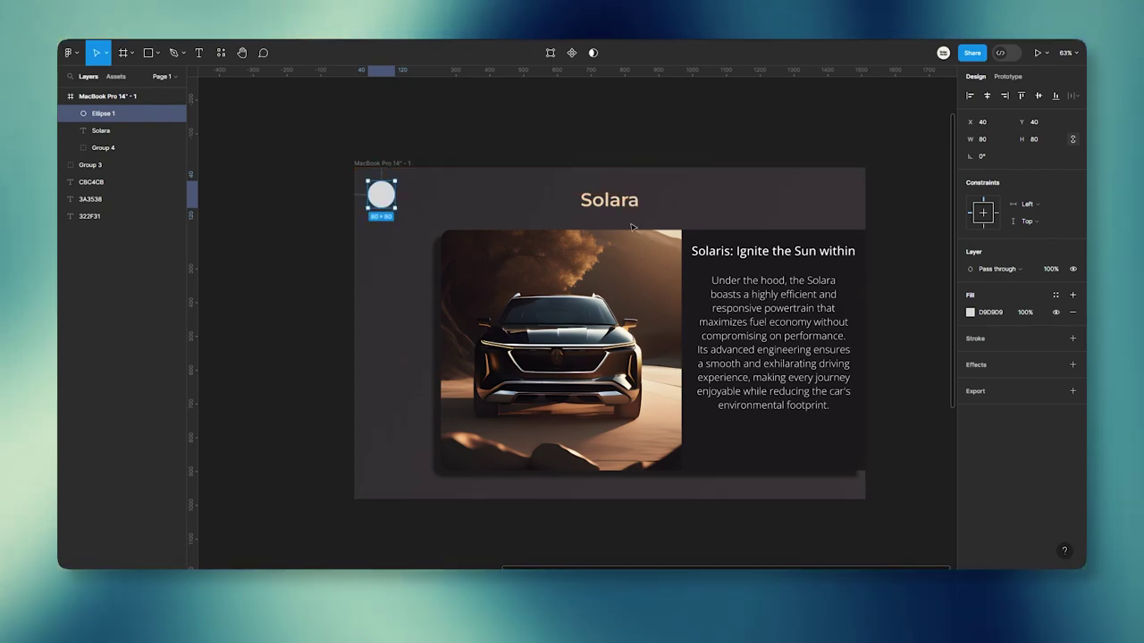
Nudge the Solara title up 2 px and reselect the circle
{"action": "key", "text": "Tab"}
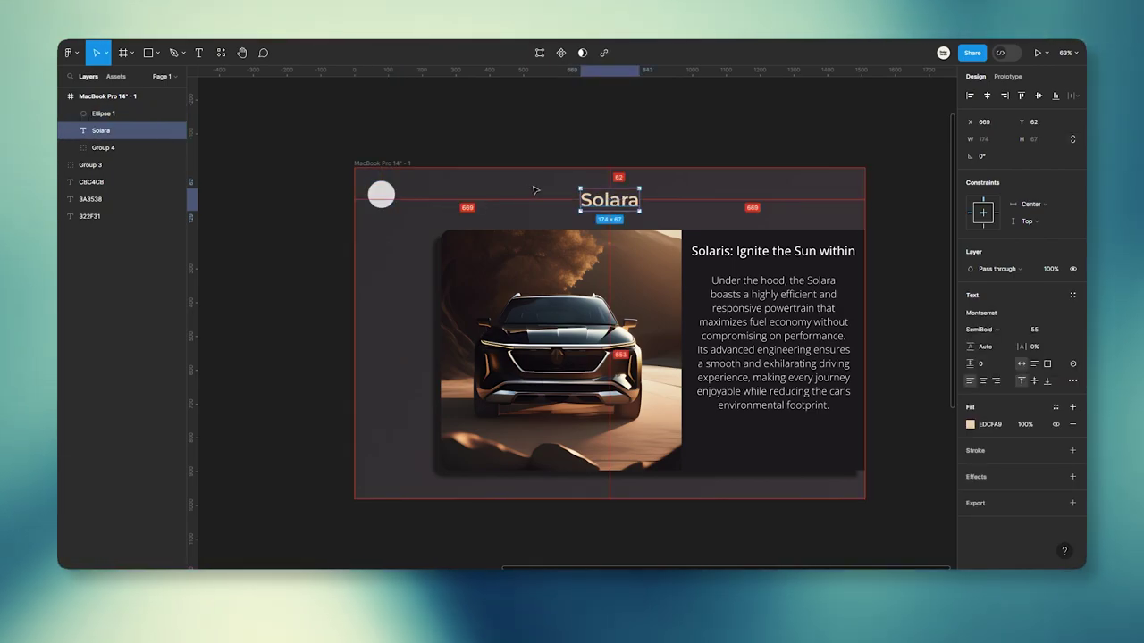
{"action": "key", "text": "Up"}
{"action": "key", "text": "Up"}
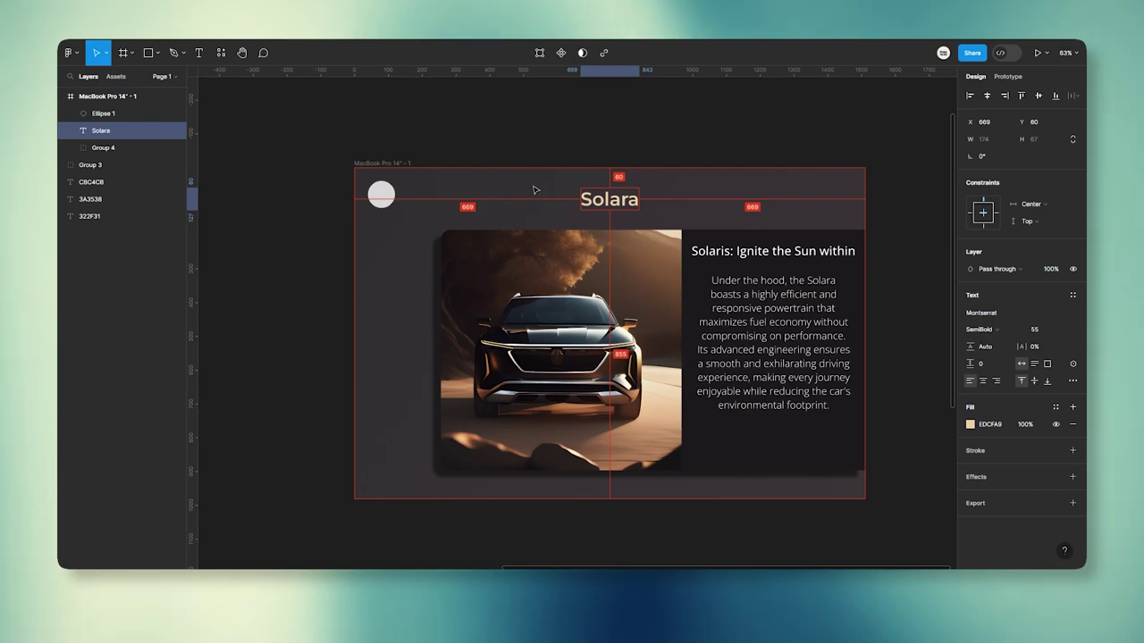
{"action": "left_click", "coordinate": [579, 150]}
{"action": "left_click", "coordinate": [381, 195]}
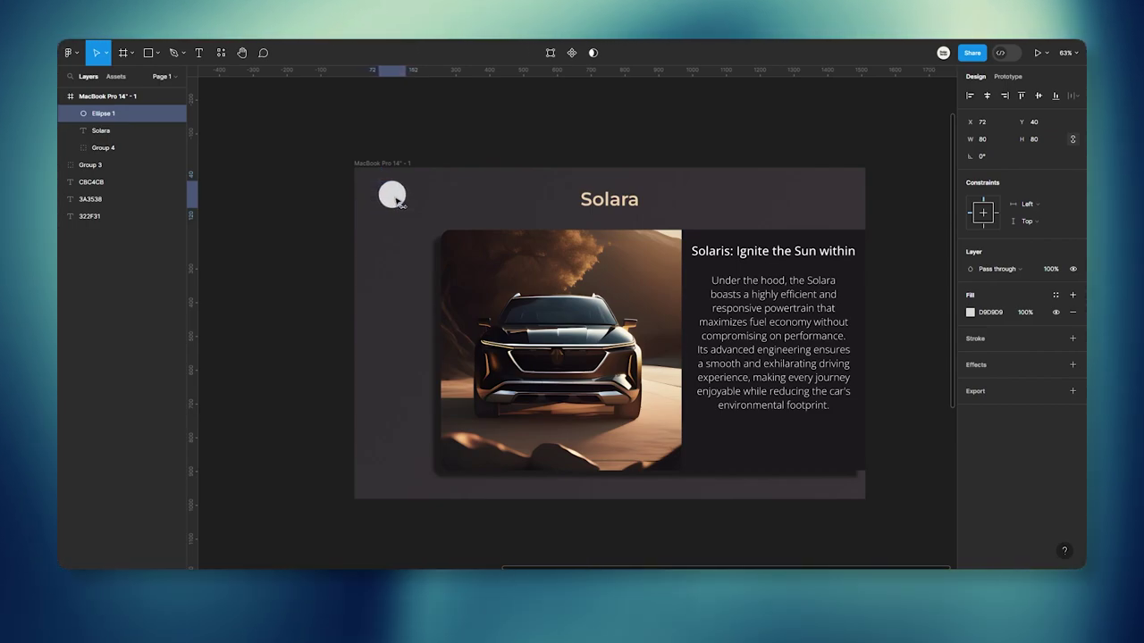
{"action": "left_click", "coordinate": [410, 209]}
{"action": "left_click", "coordinate": [398, 202]}
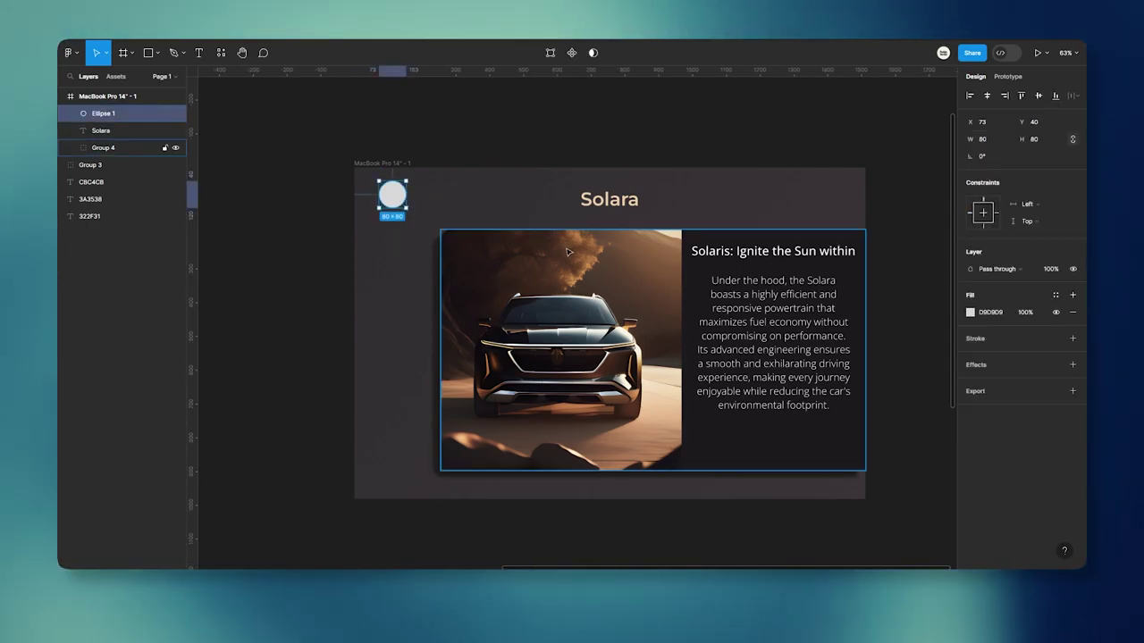
{"action": "scroll", "coordinate": [450, 297], "scroll_direction": "down", "scroll_amount": 3}
Copy the CBC4CB hex code from its colour label
{"action": "left_click", "coordinate": [339, 325]}
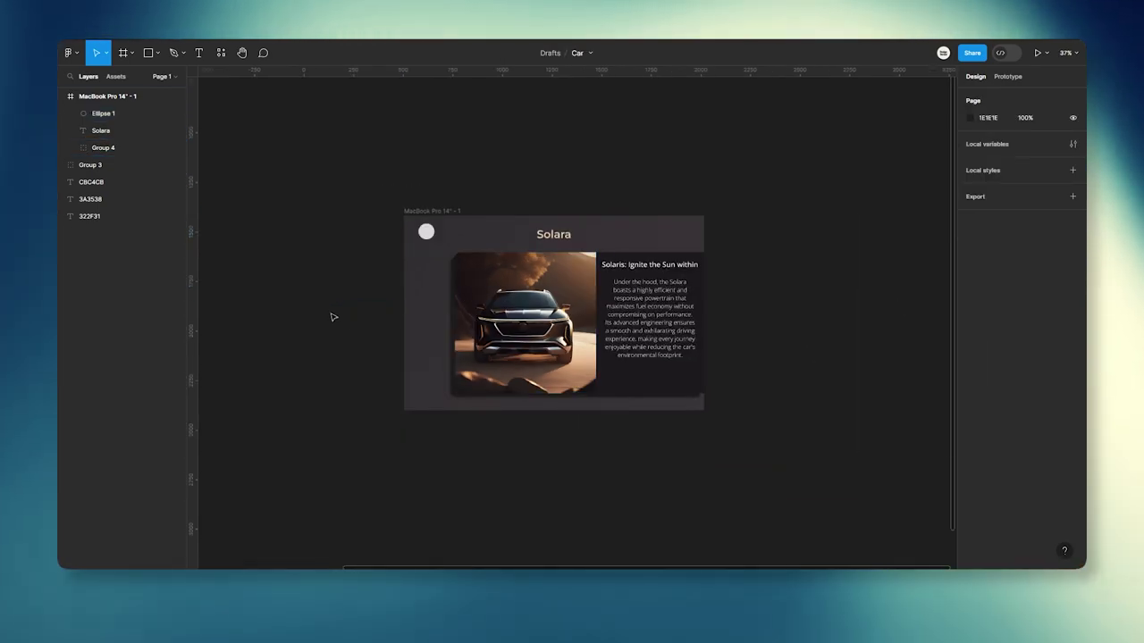
{"action": "scroll", "coordinate": [488, 255], "scroll_direction": "left", "scroll_amount": 3}
{"action": "scroll", "coordinate": [375, 328], "scroll_direction": "left", "scroll_amount": 2}
{"action": "scroll", "coordinate": [358, 375], "scroll_direction": "down", "scroll_amount": 2}
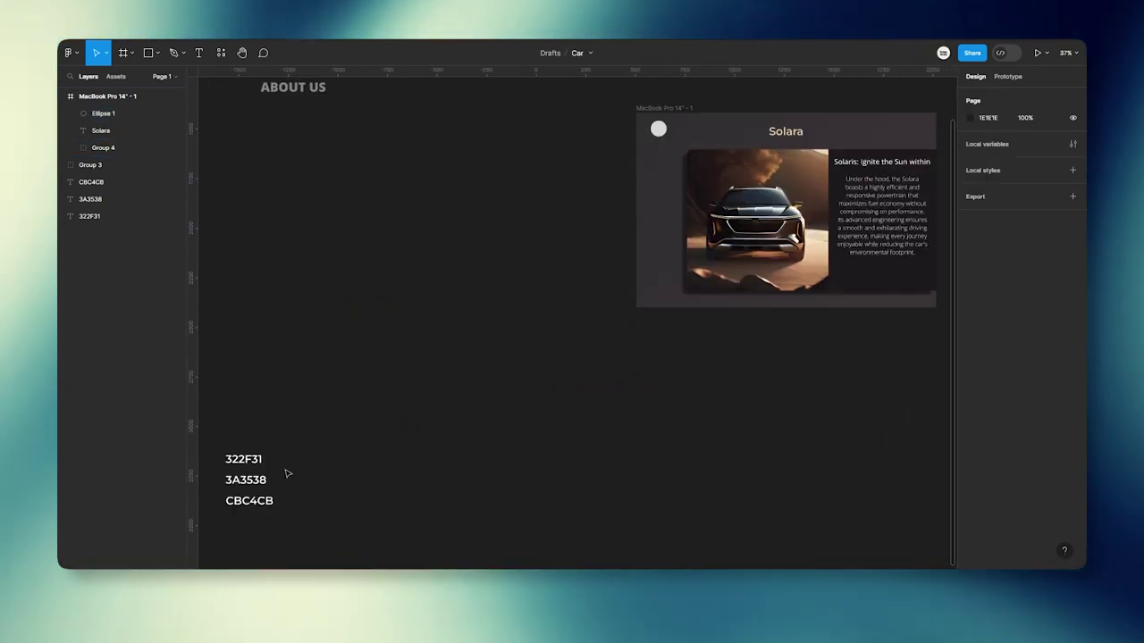
{"action": "left_click", "coordinate": [249, 501]}
{"action": "double_click", "coordinate": [249, 501]}
{"action": "key", "text": "ctrl+c"}
{"action": "key", "text": "Escape"}
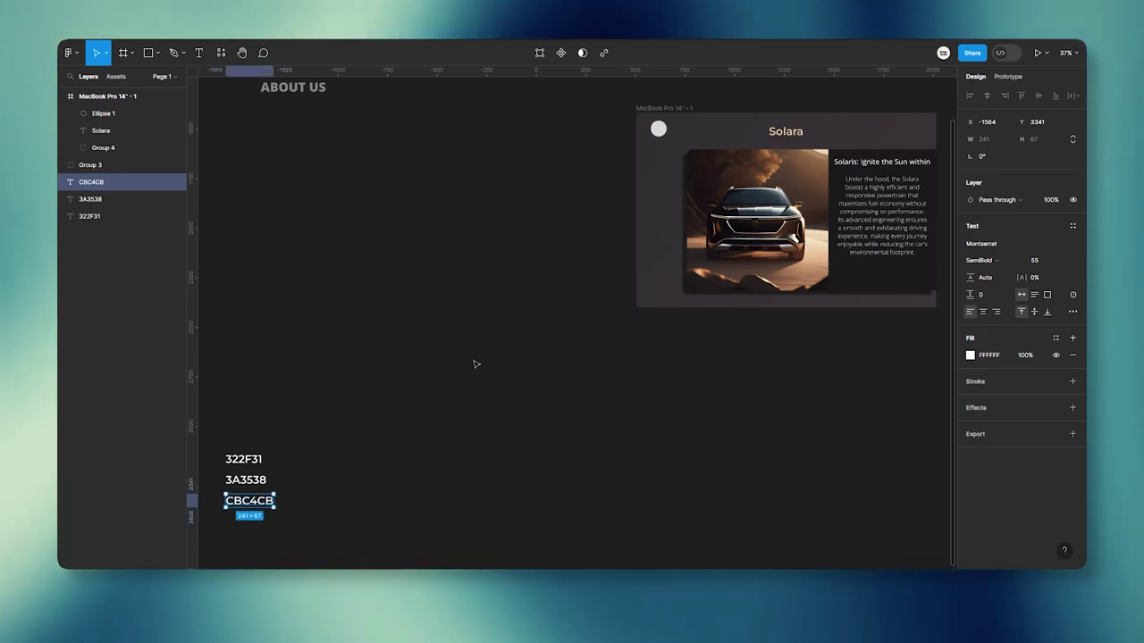
{"action": "scroll", "coordinate": [465, 358], "scroll_direction": "up", "scroll_amount": 3}
{"action": "scroll", "coordinate": [465, 358], "scroll_direction": "right", "scroll_amount": 3}
Paste CBC4CB as the circle's fill colour
{"action": "left_click", "coordinate": [102, 113]}
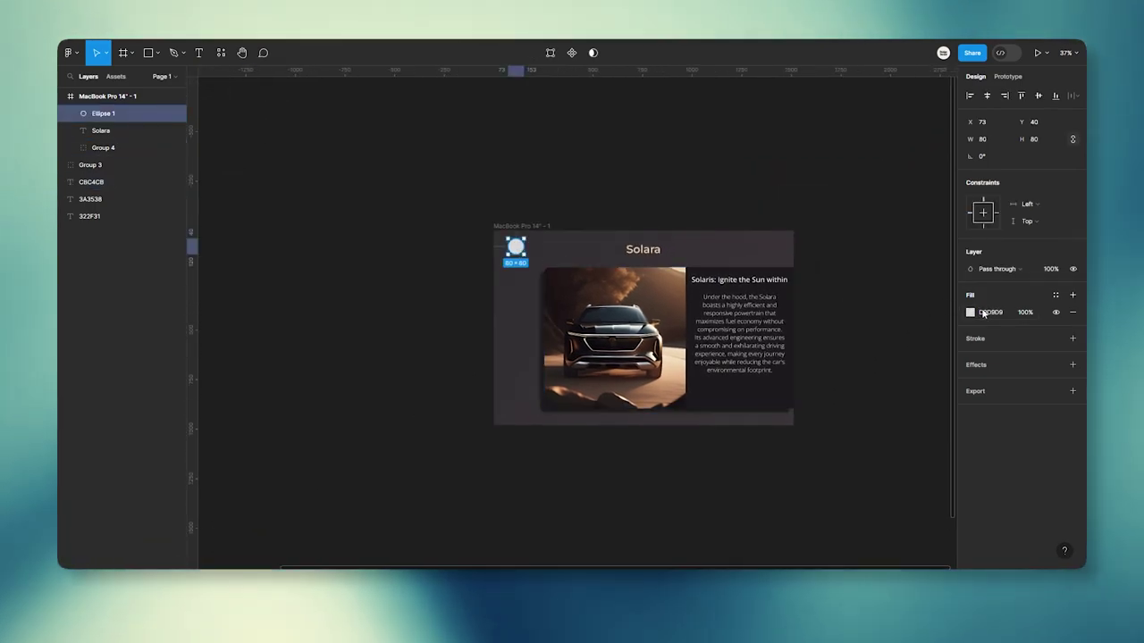
{"action": "key", "text": "ctrl+v"}
{"action": "key", "text": "Return"}
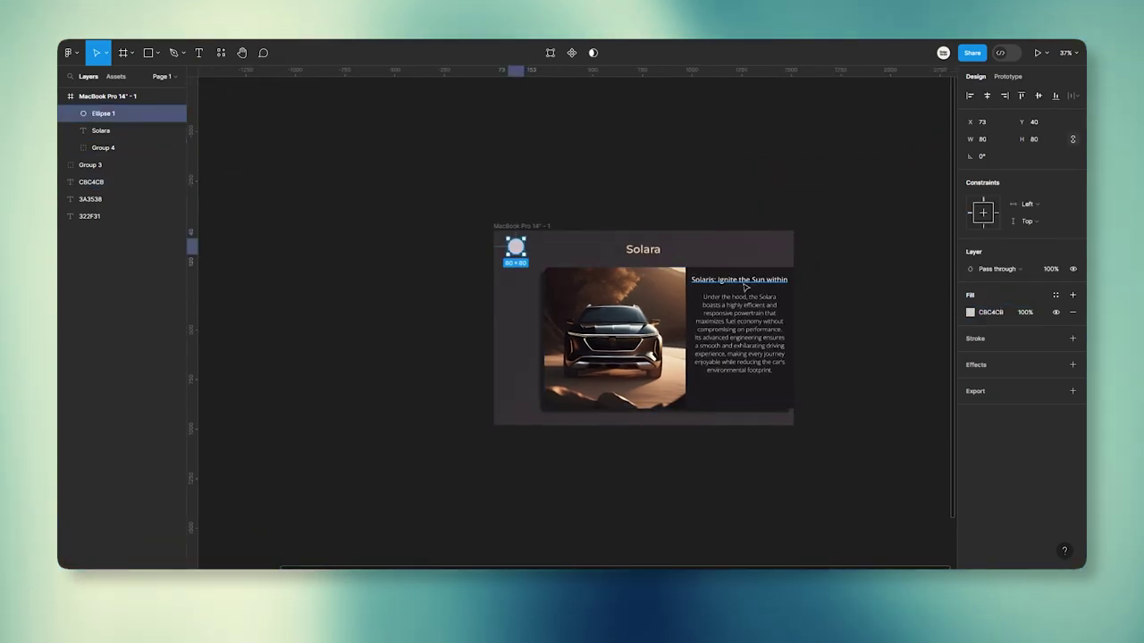
{"action": "scroll", "coordinate": [682, 284], "scroll_direction": "up", "scroll_amount": 3}
{"action": "scroll", "coordinate": [682, 284], "scroll_direction": "up", "scroll_amount": 2}
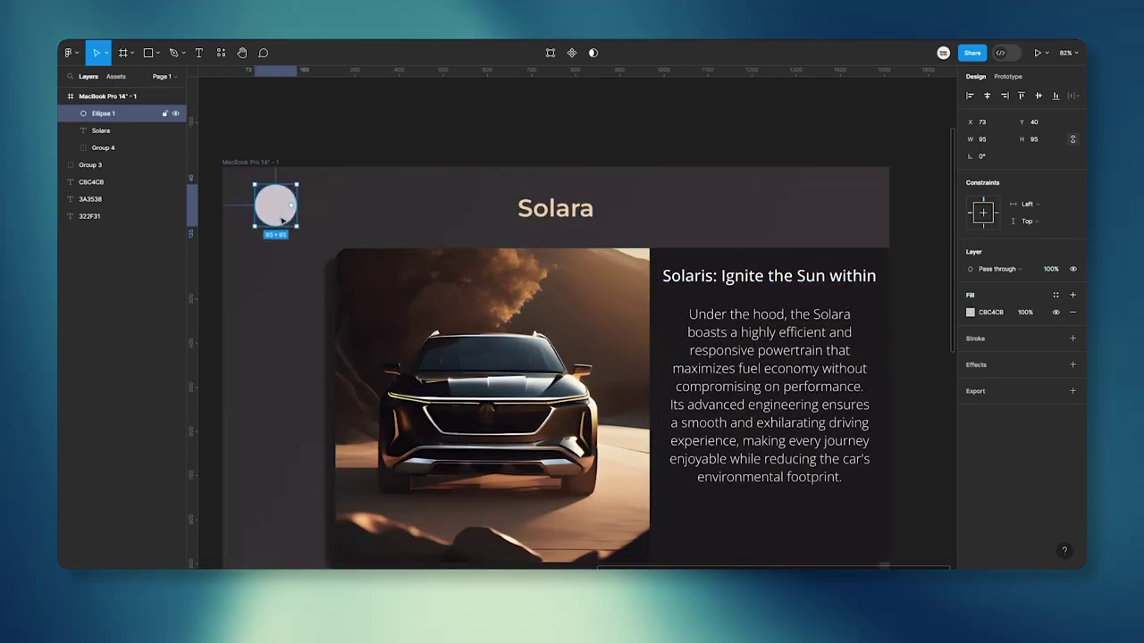
{"action": "left_click", "coordinate": [410, 156]}
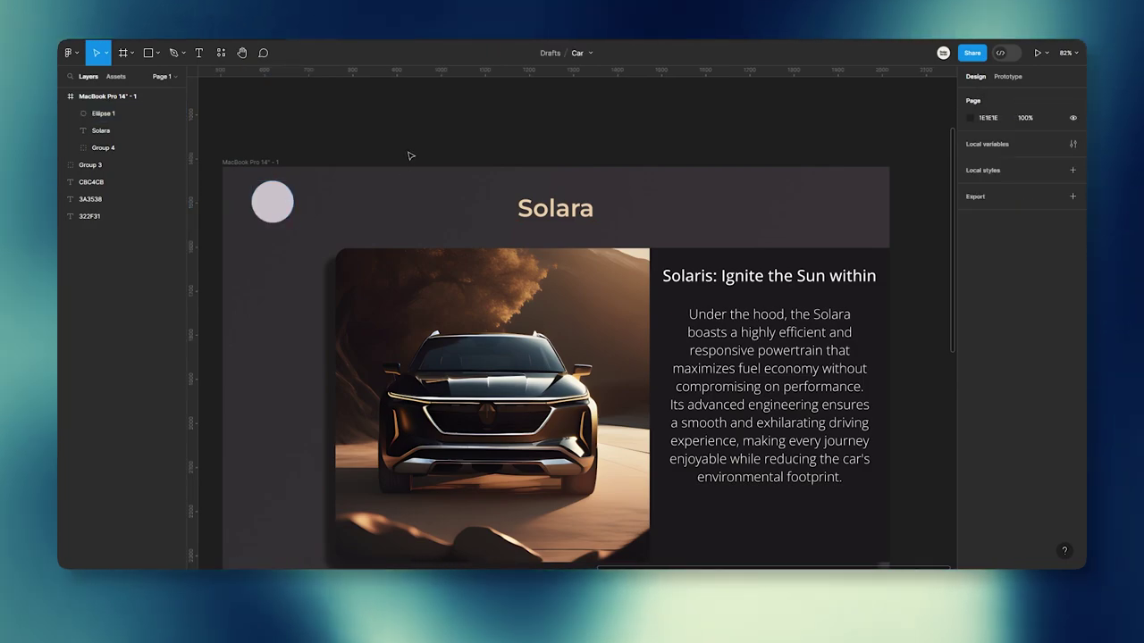
{"action": "scroll", "coordinate": [354, 234], "scroll_direction": "left", "scroll_amount": 2}
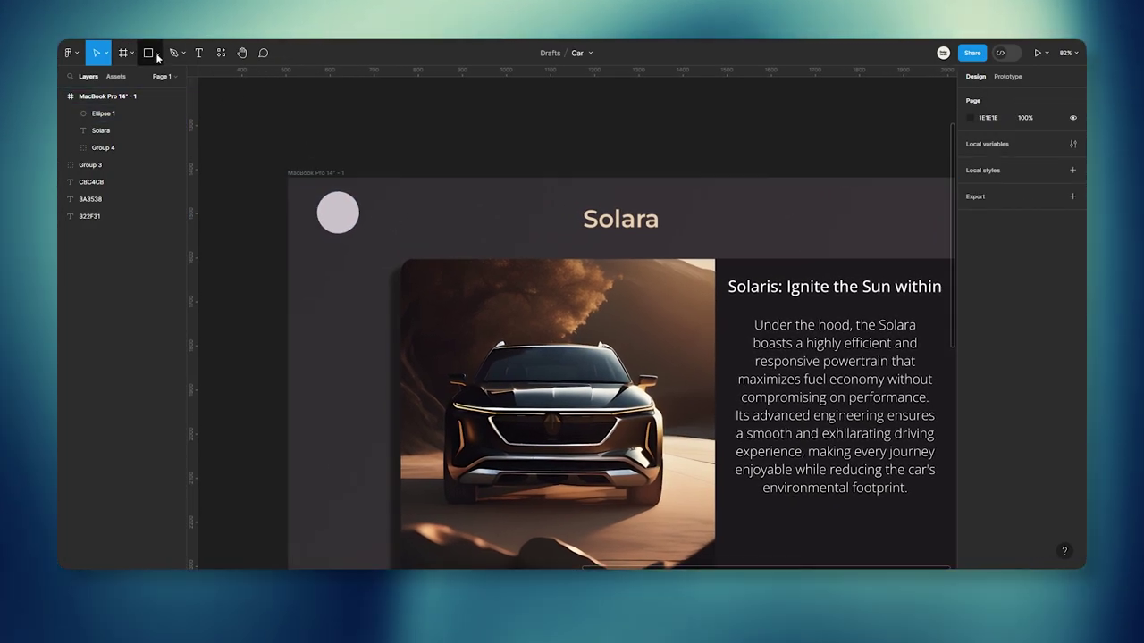
{"action": "left_click", "coordinate": [158, 55]}
Draw a horizontal bar in the circle with rounded caps, centred horizontally
{"action": "left_click", "coordinate": [207, 94]}
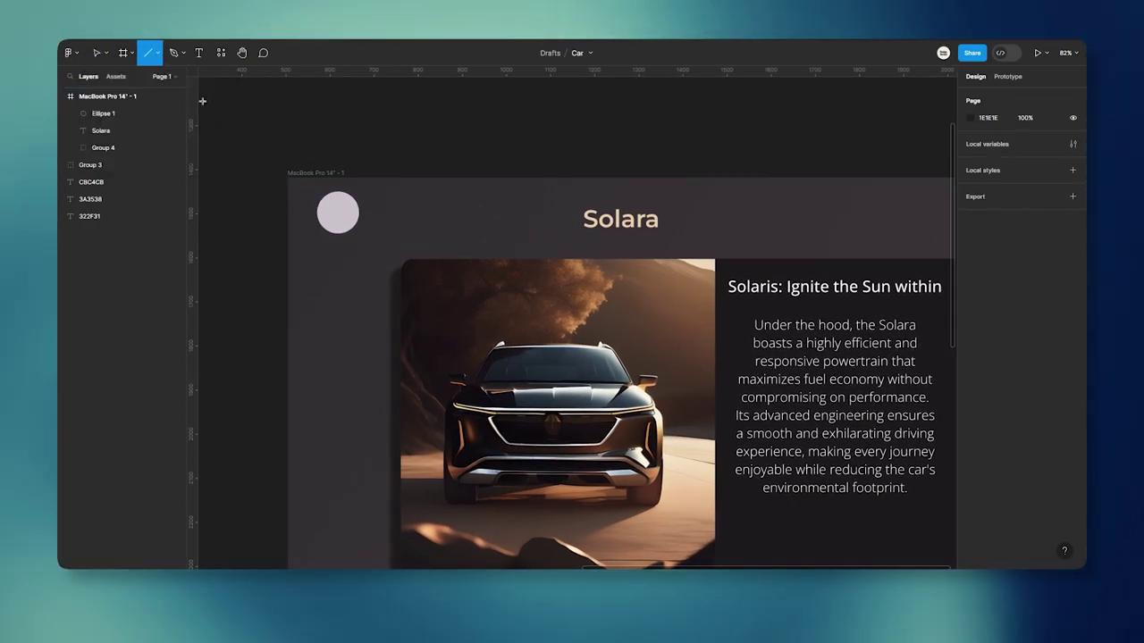
{"action": "scroll", "coordinate": [333, 223], "scroll_direction": "up", "scroll_amount": 2}
{"action": "scroll", "coordinate": [332, 222], "scroll_direction": "up", "scroll_amount": 6}
{"action": "left_click_drag", "start_coordinate": [305, 187], "coordinate": [374, 187]}
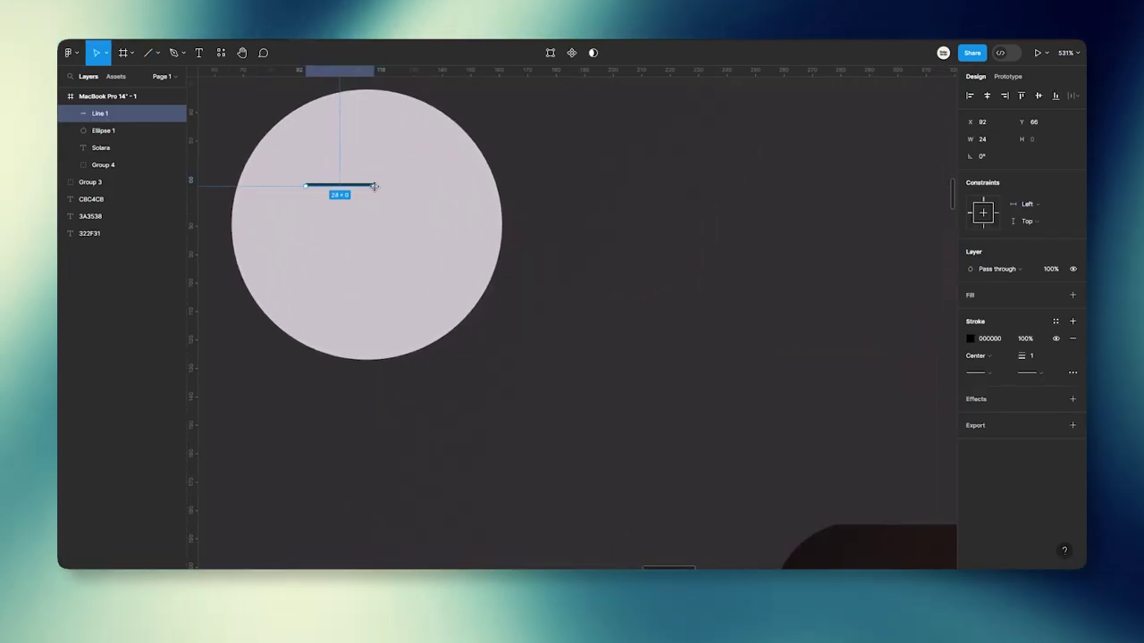
{"action": "left_click", "coordinate": [1031, 357]}
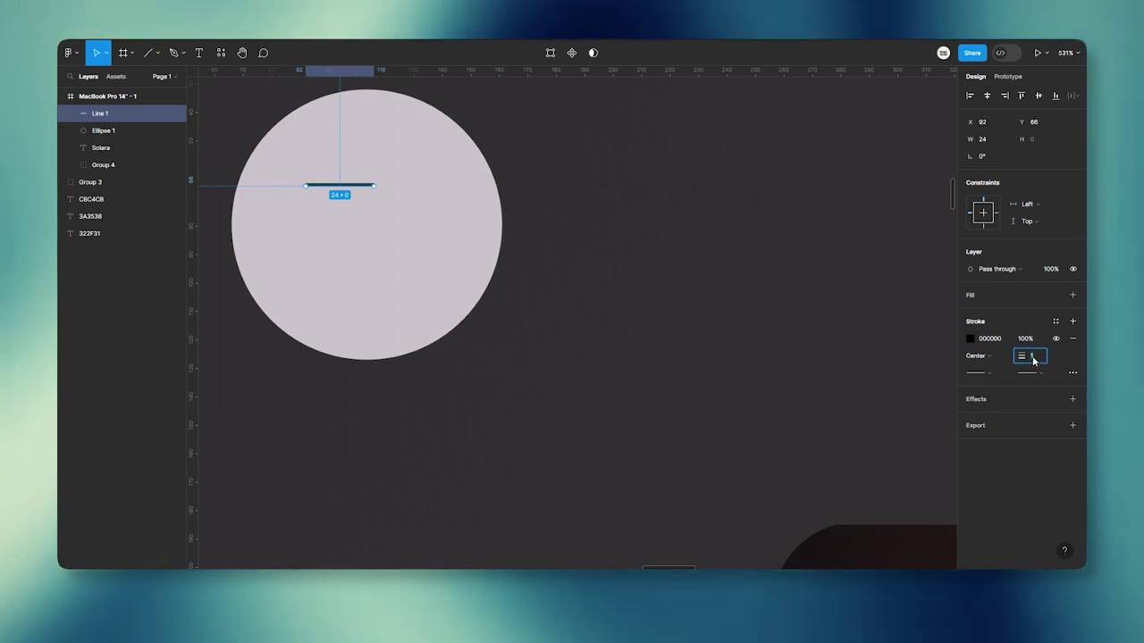
{"action": "type", "text": "2"}
{"action": "left_click", "coordinate": [1041, 373]}
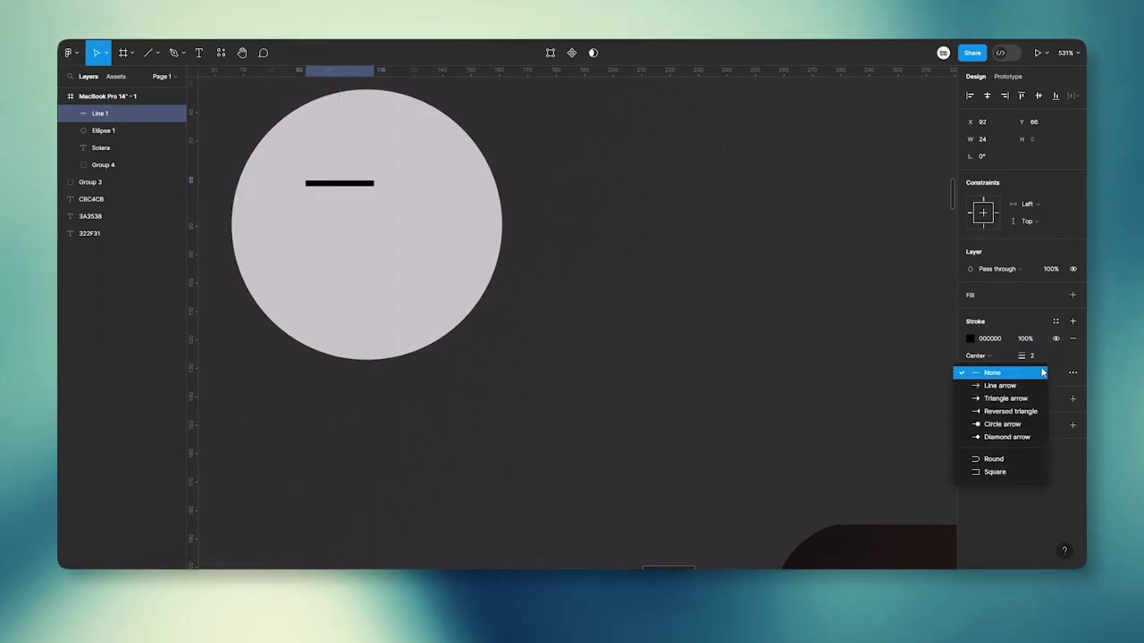
{"action": "left_click", "coordinate": [994, 459]}
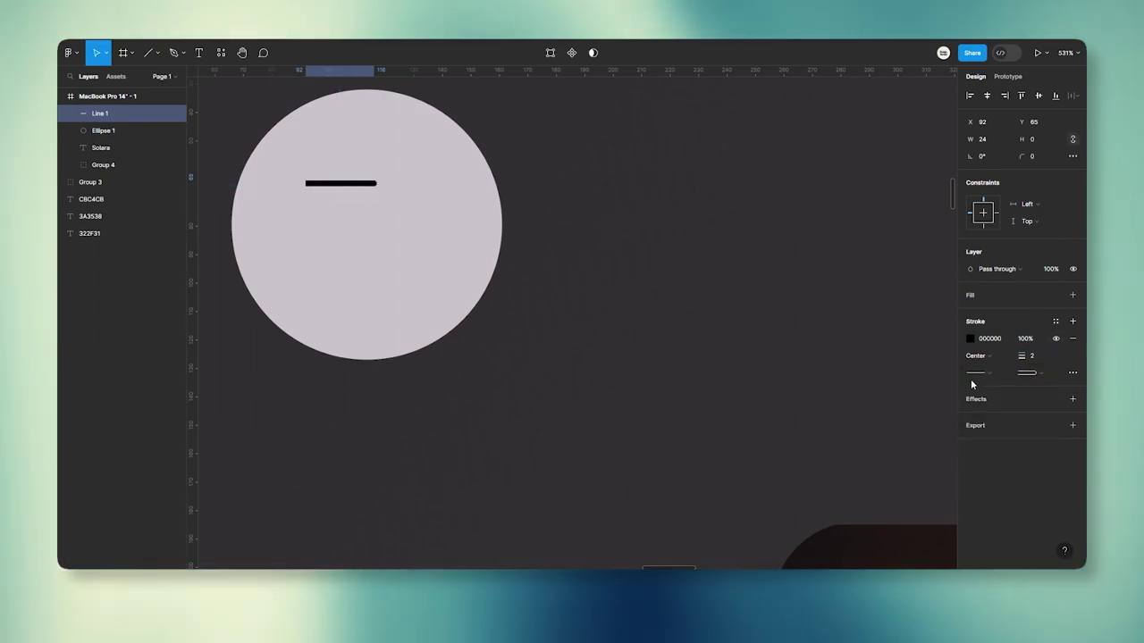
{"action": "left_click", "coordinate": [973, 374]}
{"action": "left_click", "coordinate": [994, 458]}
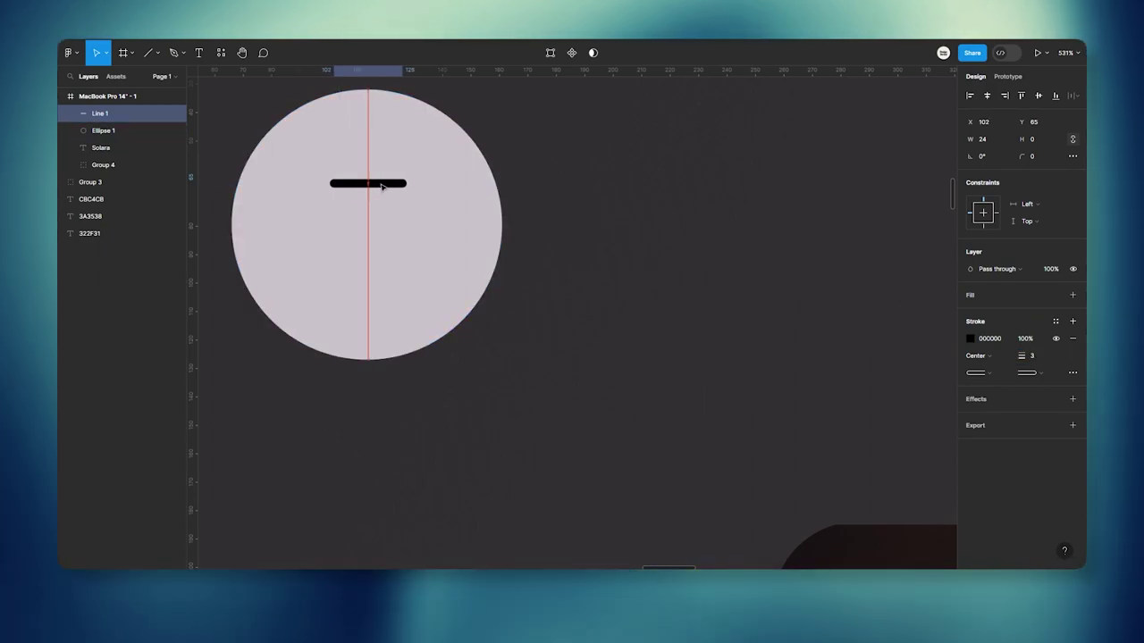
{"action": "left_click_drag", "start_coordinate": [382, 187], "coordinate": [382, 187]}
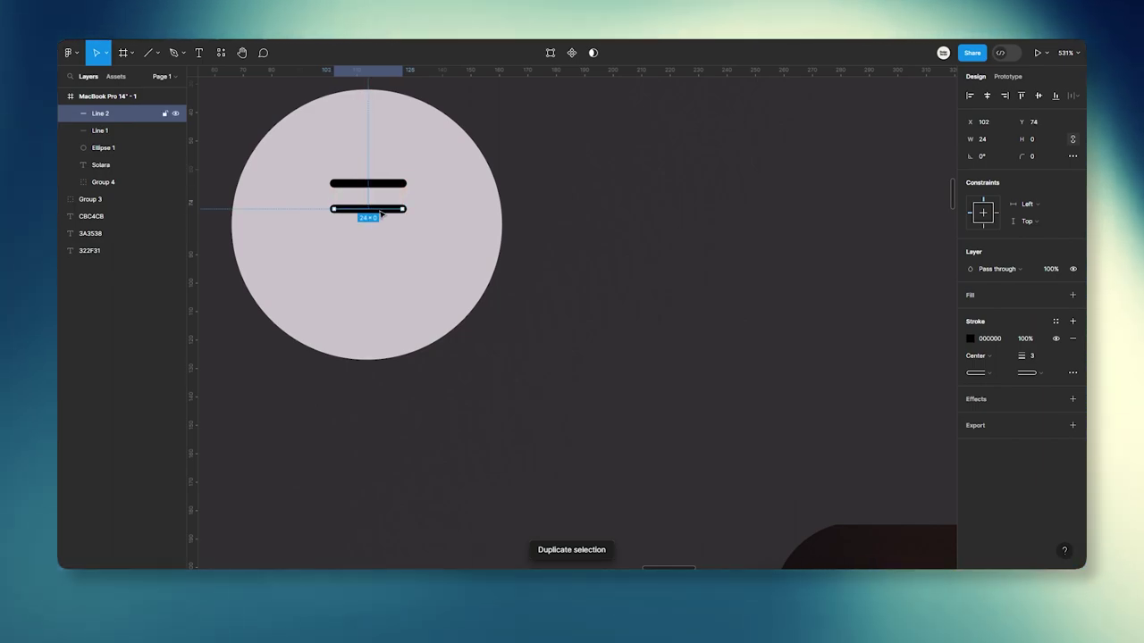
Duplicate the bar into three evenly spaced lines and group them
{"action": "key", "text": "ctrl+d"}
{"action": "left_click", "coordinate": [605, 268]}
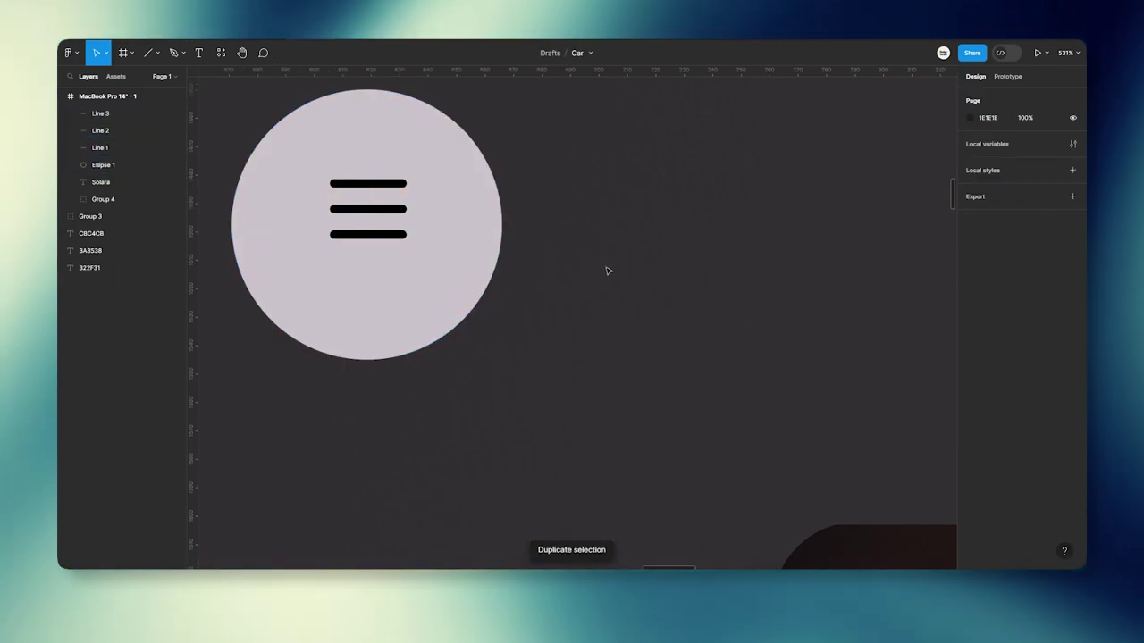
{"action": "scroll", "coordinate": [605, 268], "scroll_direction": "down", "scroll_amount": 5}
{"action": "scroll", "coordinate": [569, 265], "scroll_direction": "up", "scroll_amount": 2}
{"action": "left_click", "coordinate": [503, 231]}
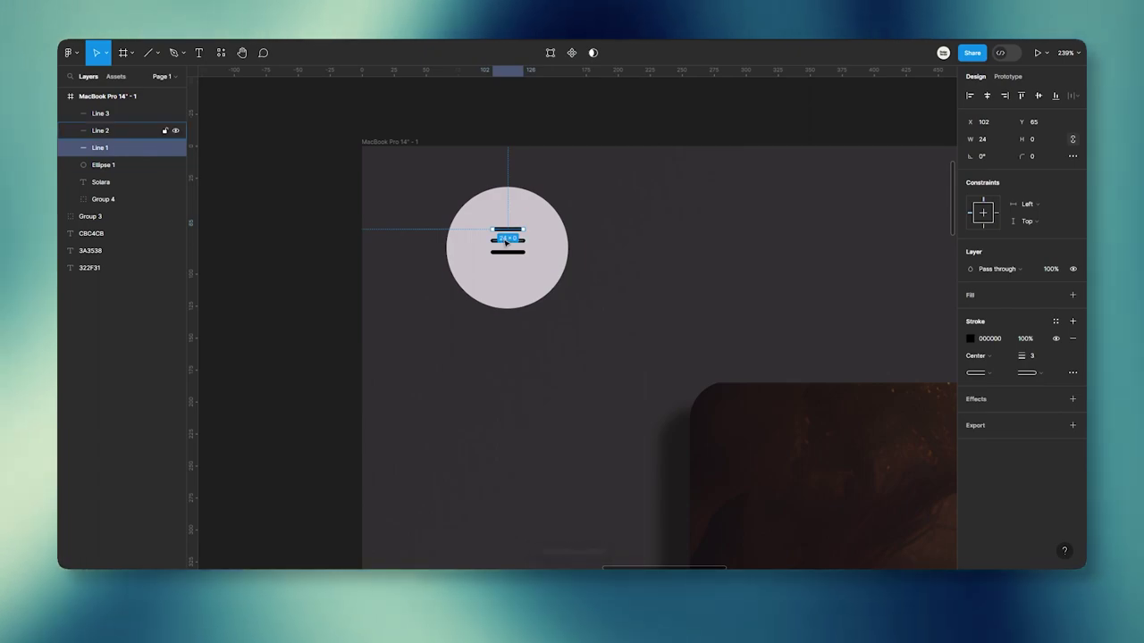
{"action": "left_click", "coordinate": [503, 252], "text": "shift"}
{"action": "key", "text": "ctrl+g"}
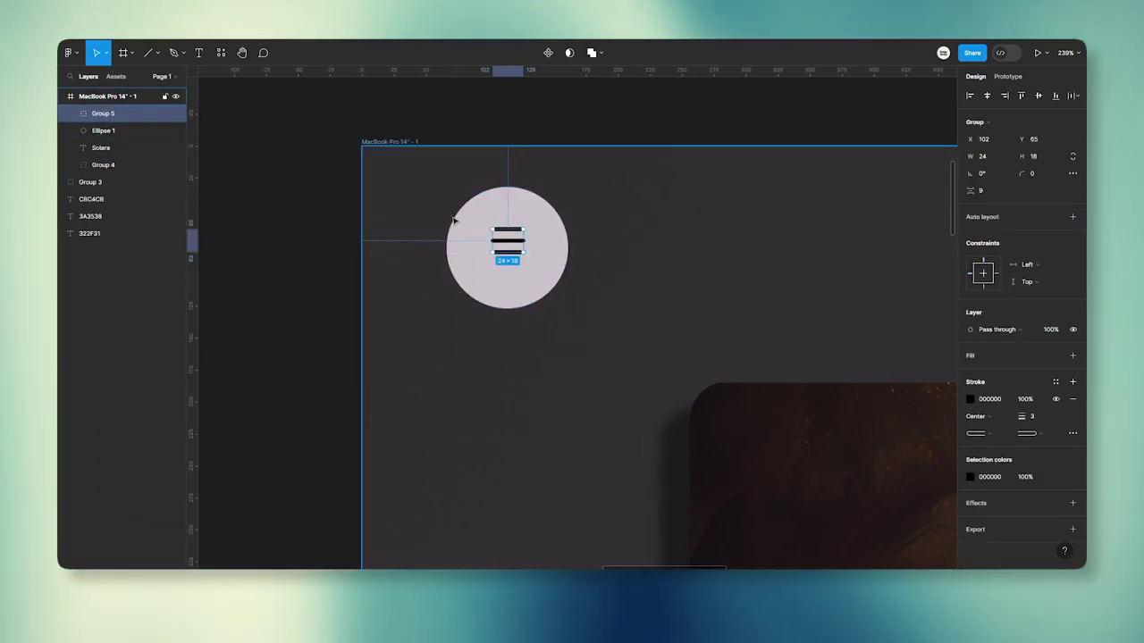
Centre the grouped menu icon vertically inside the circle
{"action": "scroll", "coordinate": [502, 255], "scroll_direction": "up", "scroll_amount": 3}
{"action": "left_click_drag", "start_coordinate": [503, 255], "coordinate": [524, 254]}
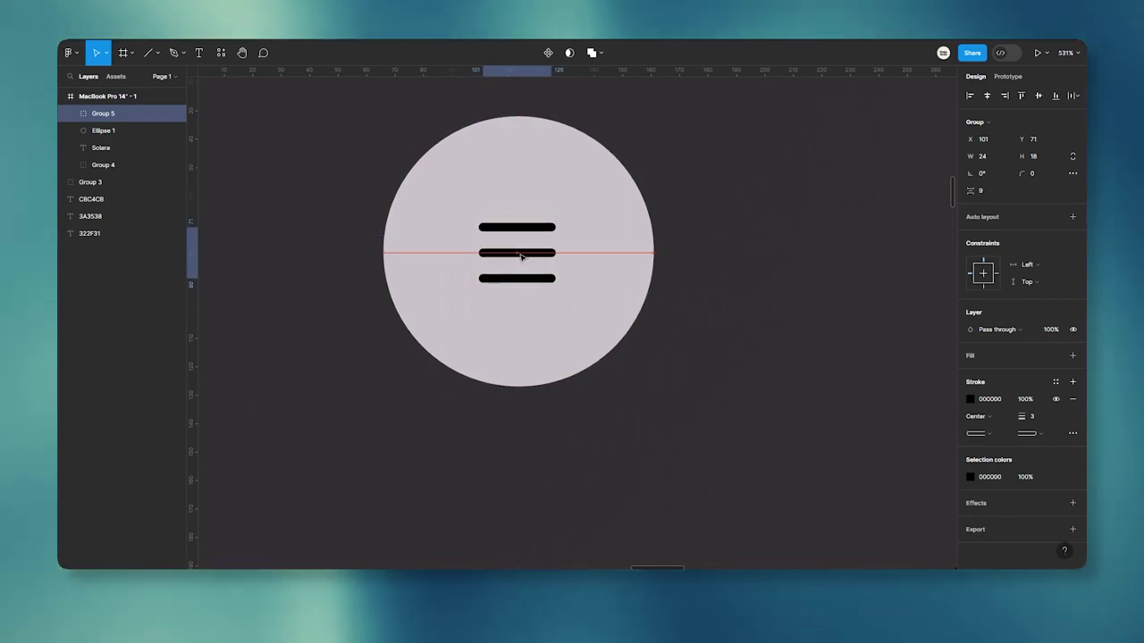
{"action": "left_click", "coordinate": [728, 257]}
{"action": "scroll", "coordinate": [728, 255], "scroll_direction": "down", "scroll_amount": 10}
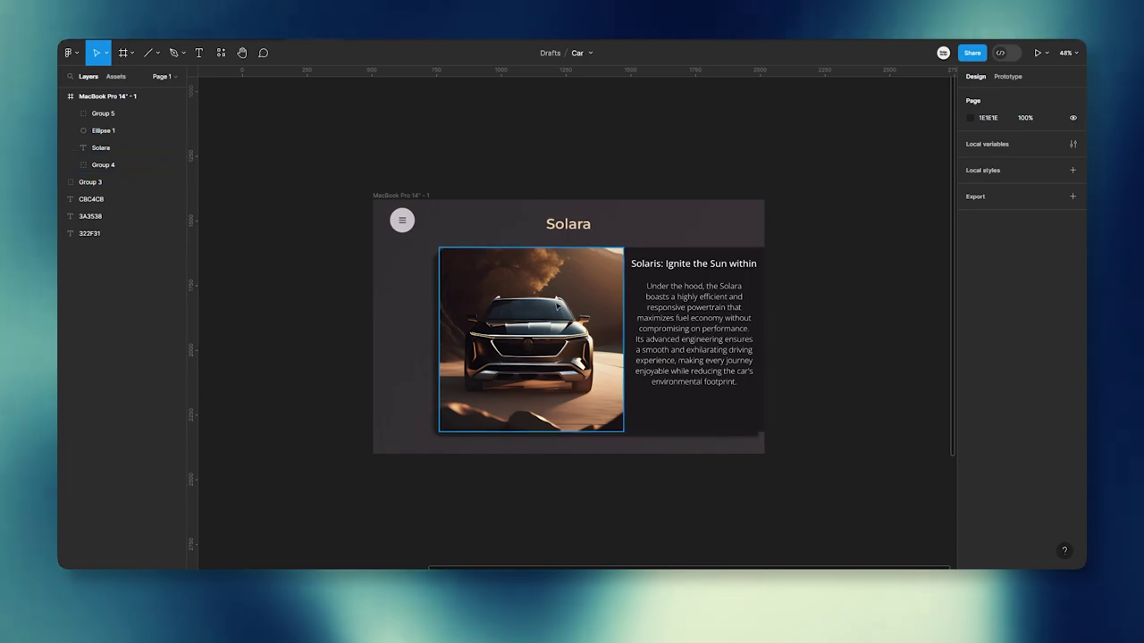
Add a drop shadow to the circle offset to X −4, Y 3
{"action": "scroll", "coordinate": [362, 187], "scroll_direction": "up", "scroll_amount": 5}
{"action": "left_click", "coordinate": [348, 178]}
{"action": "scroll", "coordinate": [337, 268], "scroll_direction": "up", "scroll_amount": 5}
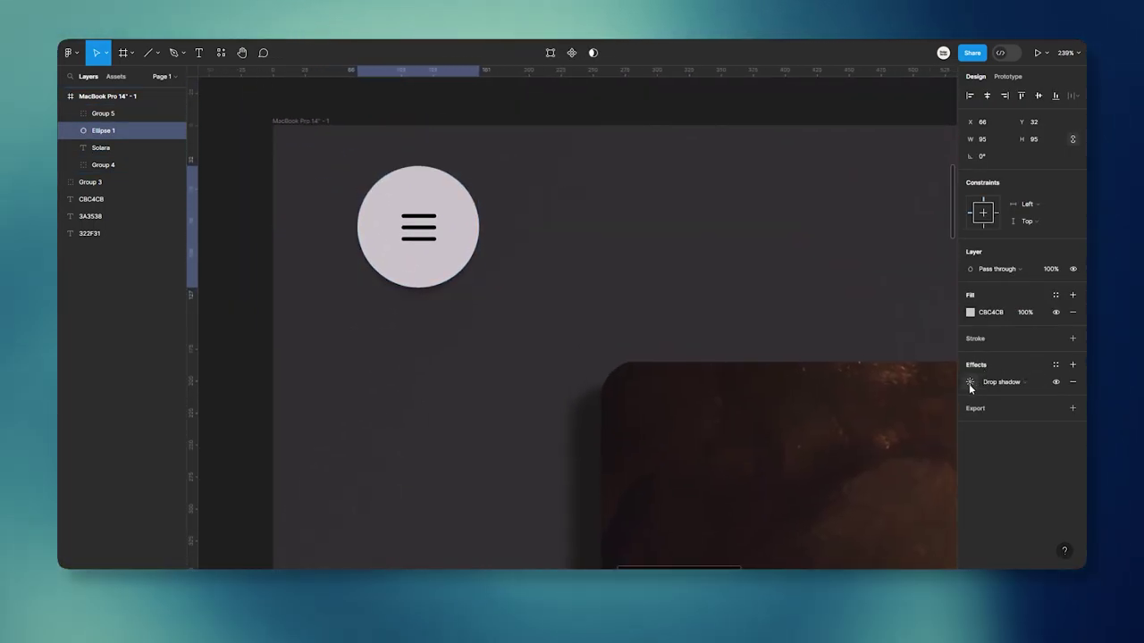
{"action": "left_click", "coordinate": [970, 382]}
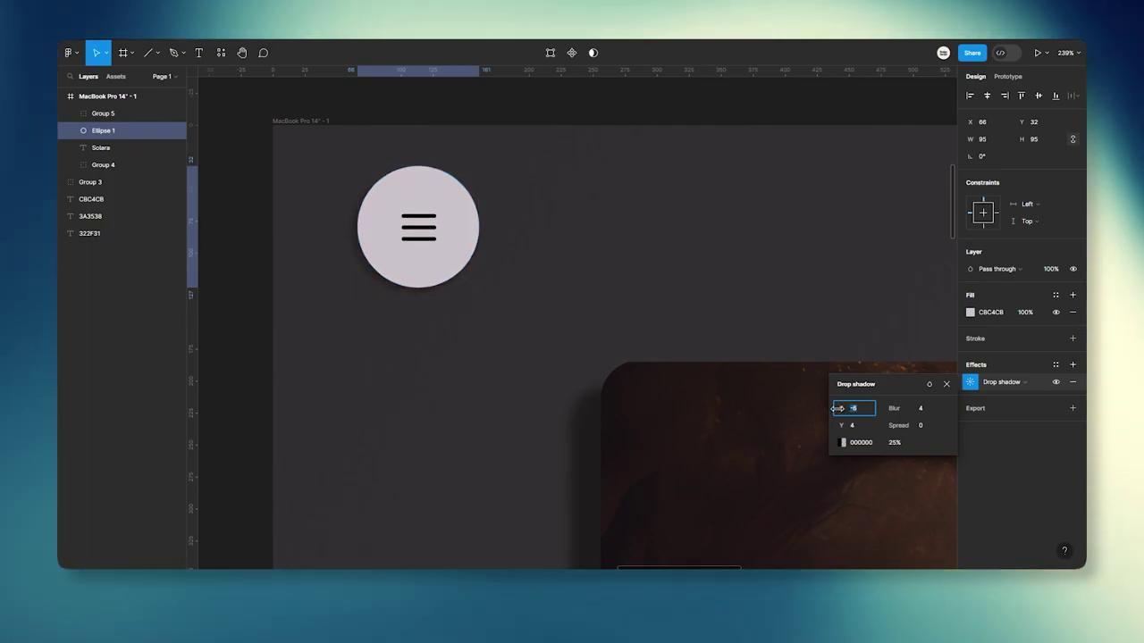
{"action": "left_click_drag", "start_coordinate": [845, 408], "coordinate": [838, 424]}
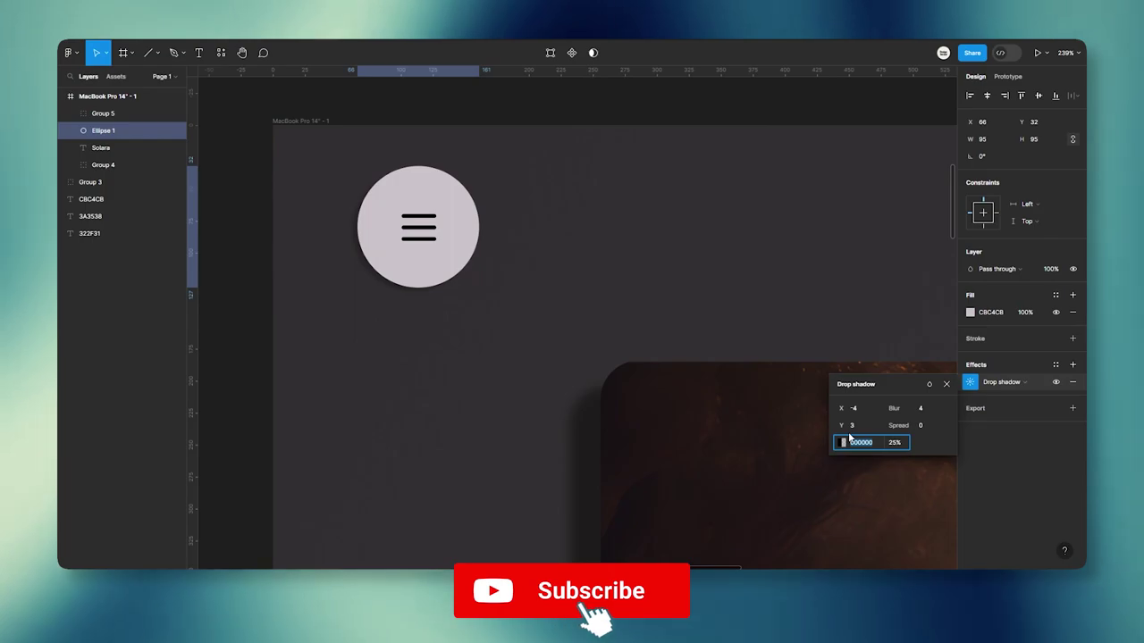
Change the shadow colour to grey 737273
{"action": "left_click", "coordinate": [843, 442]}
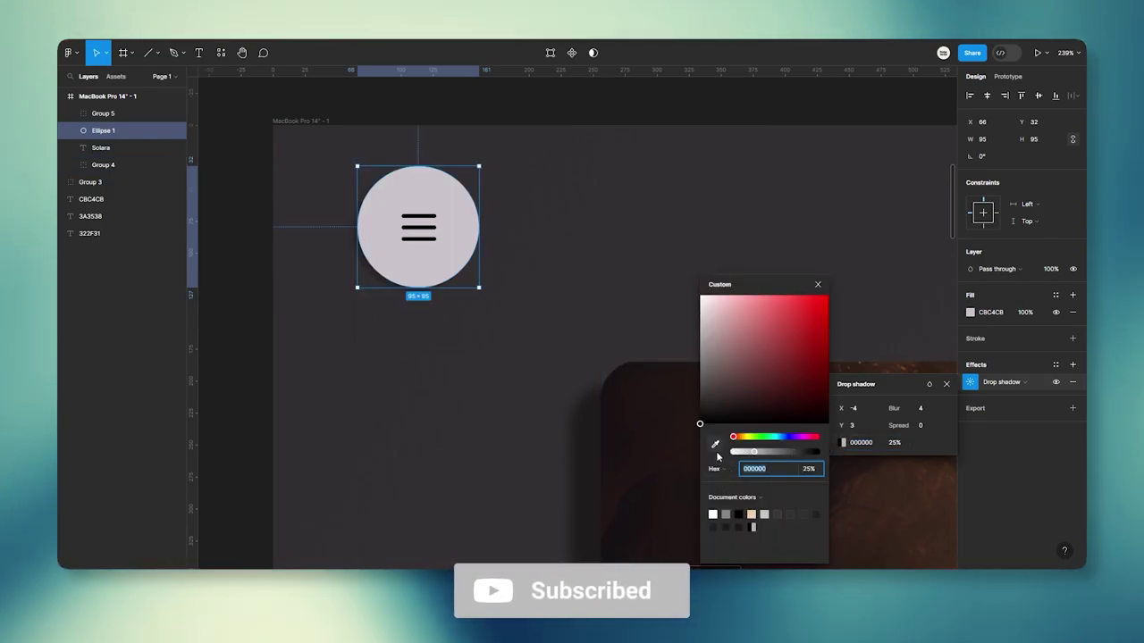
{"action": "left_click", "coordinate": [715, 445]}
{"action": "left_click", "coordinate": [459, 245]}
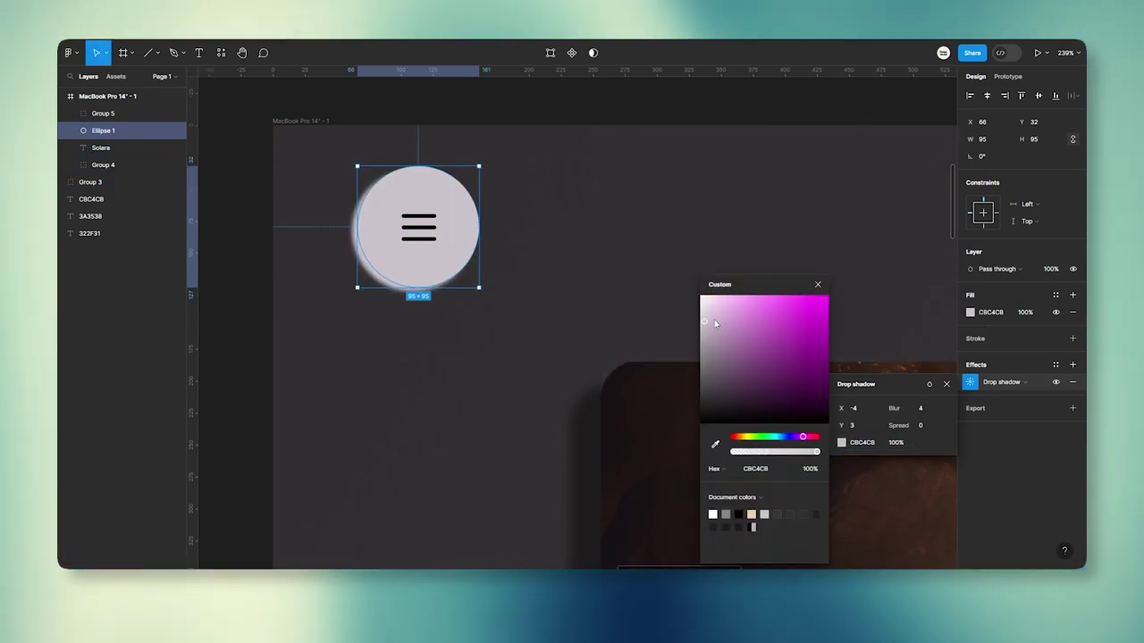
{"action": "left_click_drag", "start_coordinate": [714, 320], "coordinate": [702, 337]}
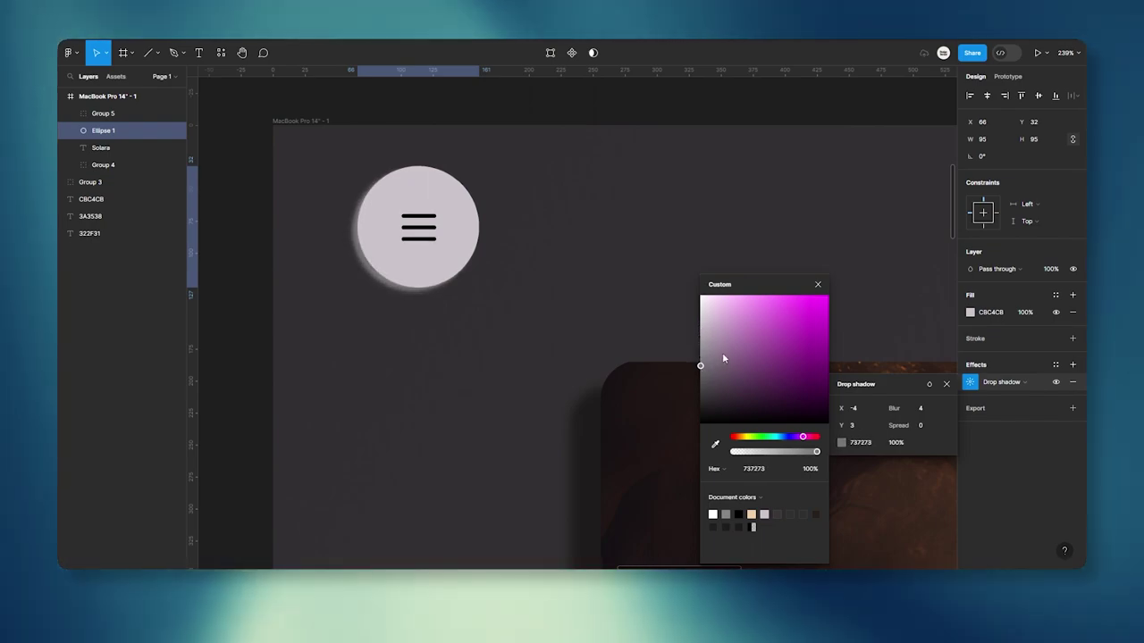
{"action": "left_click", "coordinate": [819, 286]}
{"action": "left_click", "coordinate": [766, 289]}
{"action": "scroll", "coordinate": [762, 295], "scroll_direction": "down", "scroll_amount": 5, "text": "ctrl"}
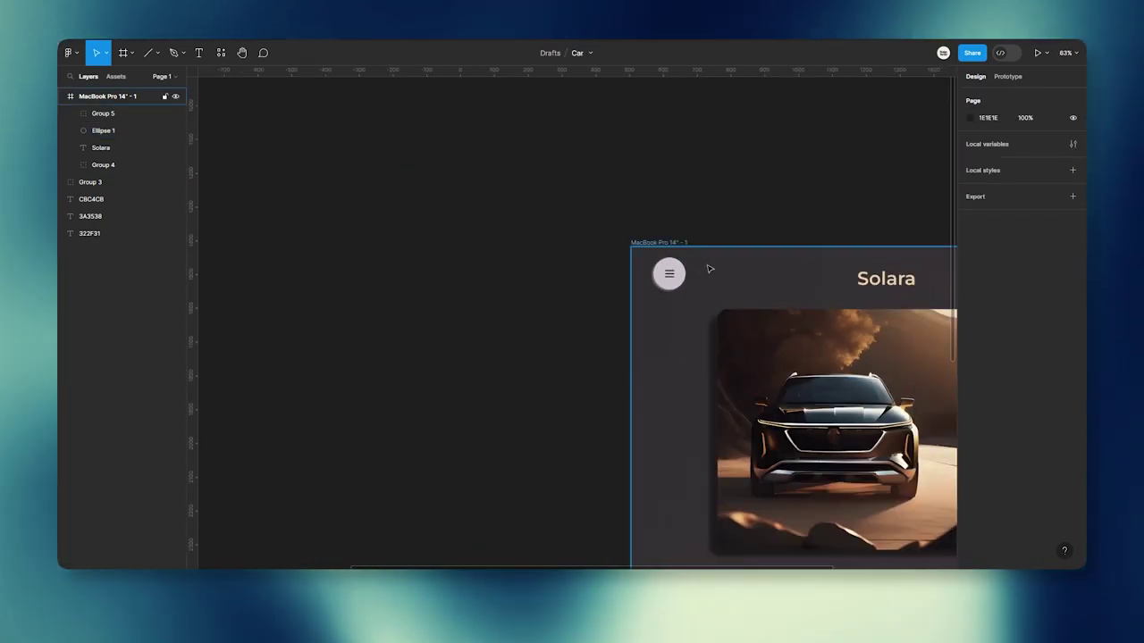
Duplicate the landing page frame and place the copy to its right
{"action": "scroll", "coordinate": [574, 294], "scroll_direction": "right", "scroll_amount": 5}
{"action": "scroll", "coordinate": [348, 222], "scroll_direction": "down", "scroll_amount": 2}
{"action": "scroll", "coordinate": [346, 185], "scroll_direction": "down", "scroll_amount": 3, "text": "ctrl"}
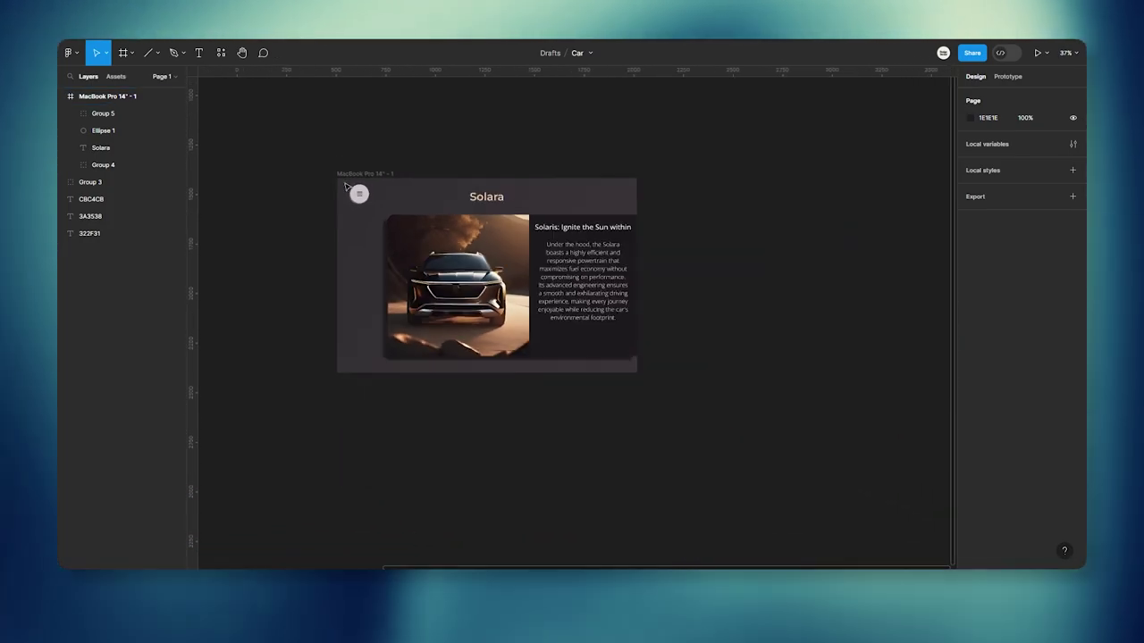
{"action": "left_click", "coordinate": [362, 175]}
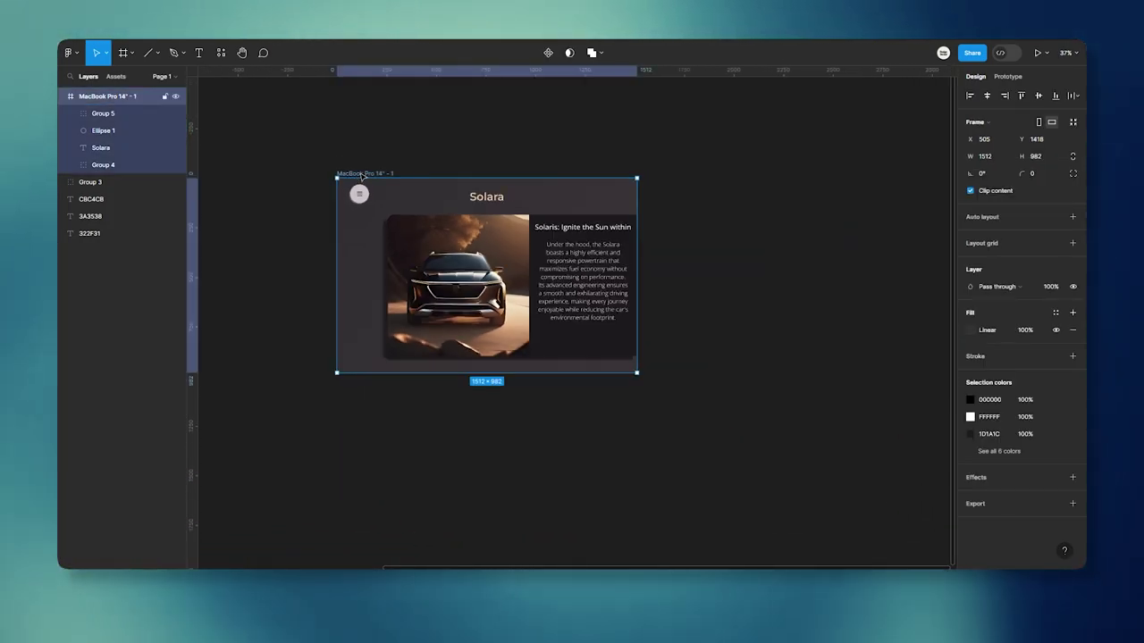
{"action": "key", "text": "ctrl+d"}
{"action": "left_click_drag", "start_coordinate": [647, 176], "coordinate": [682, 177]}
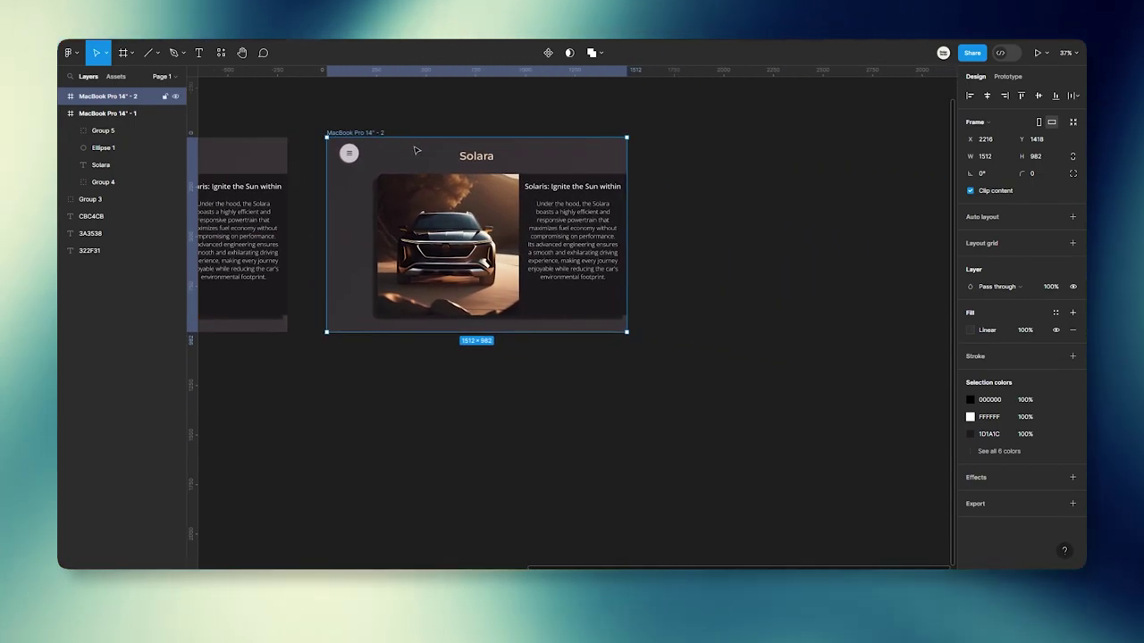
Enlarge the copy's circle to 1851×1851 and centre it horizontally and vertically in the frame
{"action": "scroll", "coordinate": [415, 151], "scroll_direction": "up", "scroll_amount": 3}
{"action": "left_click", "coordinate": [305, 157]}
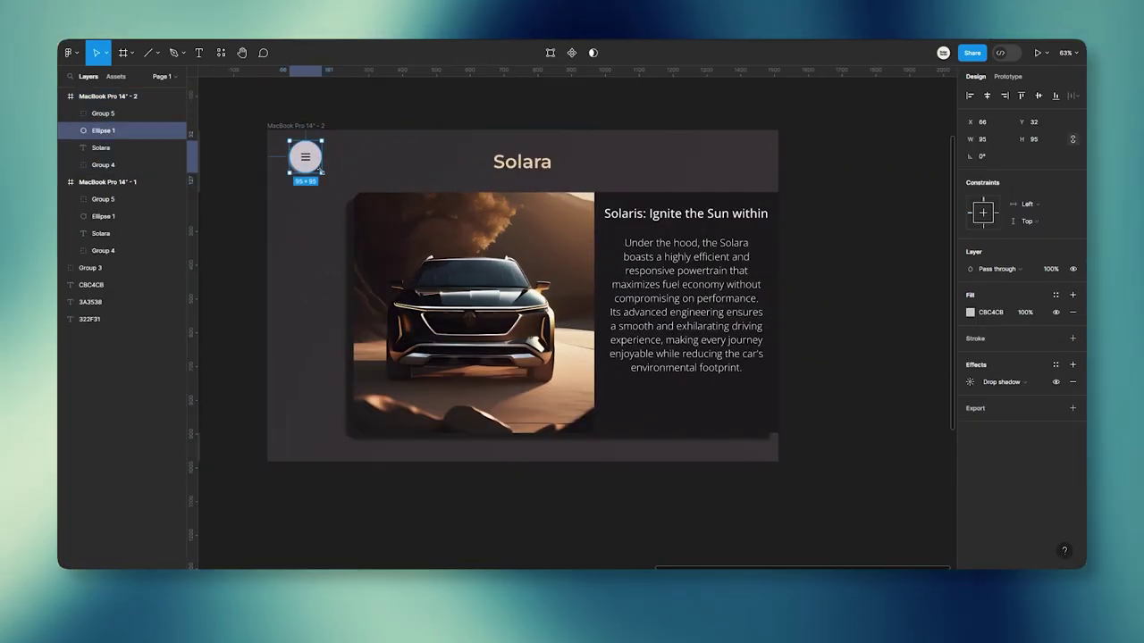
{"action": "mouse_move", "coordinate": [321, 172]}
{"action": "left_mouse_down"}
{"action": "mouse_move", "coordinate": [412, 264]}
{"action": "mouse_move", "coordinate": [418, 287]}
{"action": "left_mouse_up"}
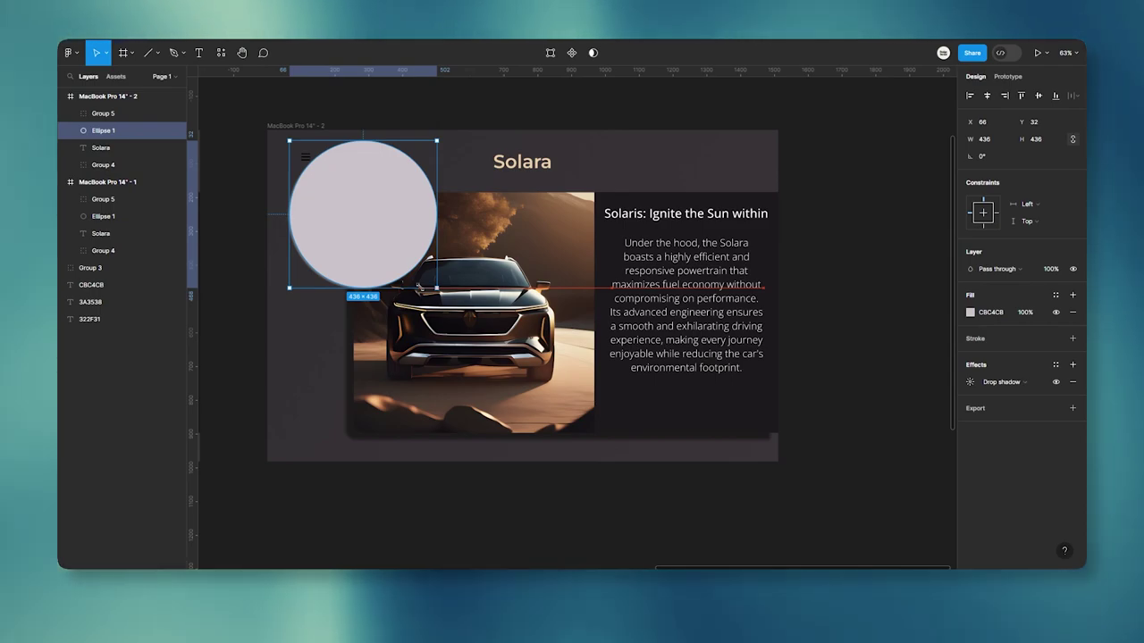
{"action": "mouse_move", "coordinate": [418, 288]}
{"action": "left_mouse_down"}
{"action": "mouse_move", "coordinate": [510, 358]}
{"action": "mouse_move", "coordinate": [722, 345]}
{"action": "mouse_move", "coordinate": [802, 421]}
{"action": "mouse_move", "coordinate": [910, 485]}
{"action": "left_mouse_up"}
{"action": "left_click", "coordinate": [988, 95]}
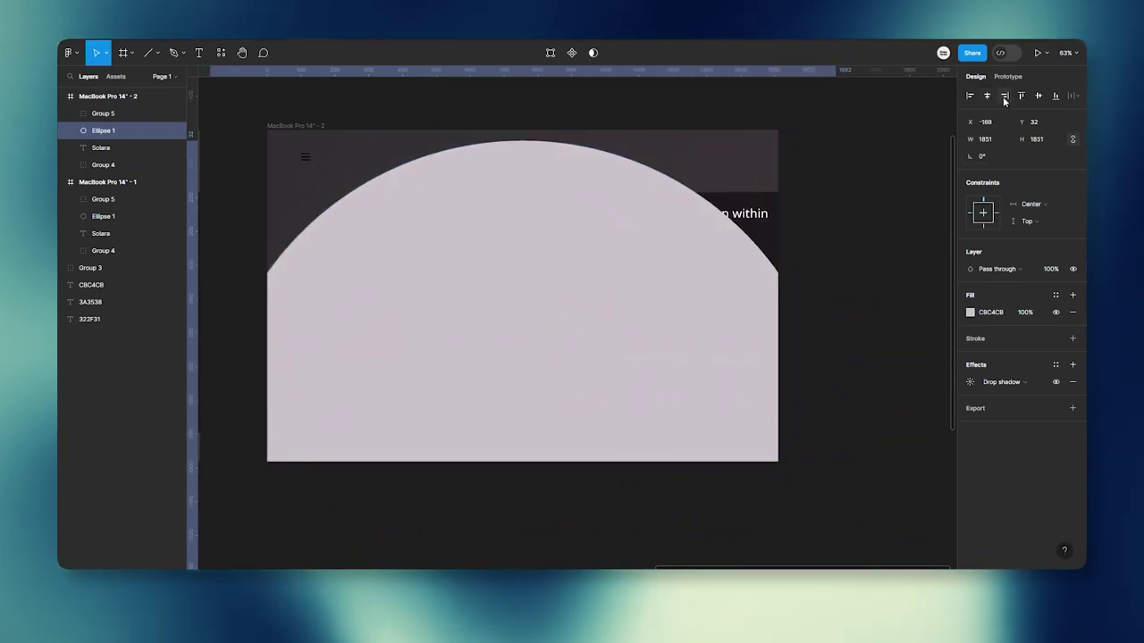
{"action": "left_click", "coordinate": [1038, 96]}
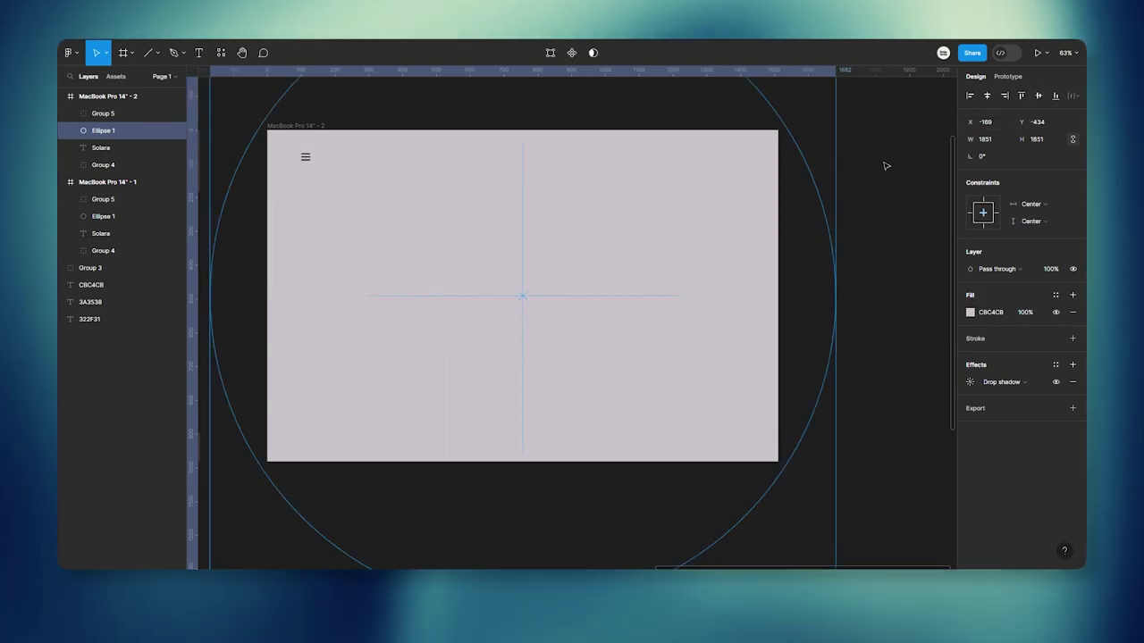
{"action": "left_click", "coordinate": [885, 165]}
{"action": "left_click", "coordinate": [305, 159]}
Select the large circle, briefly entering and leaving its shape editing mode
{"action": "scroll", "coordinate": [306, 165], "scroll_direction": "up", "scroll_amount": 5}
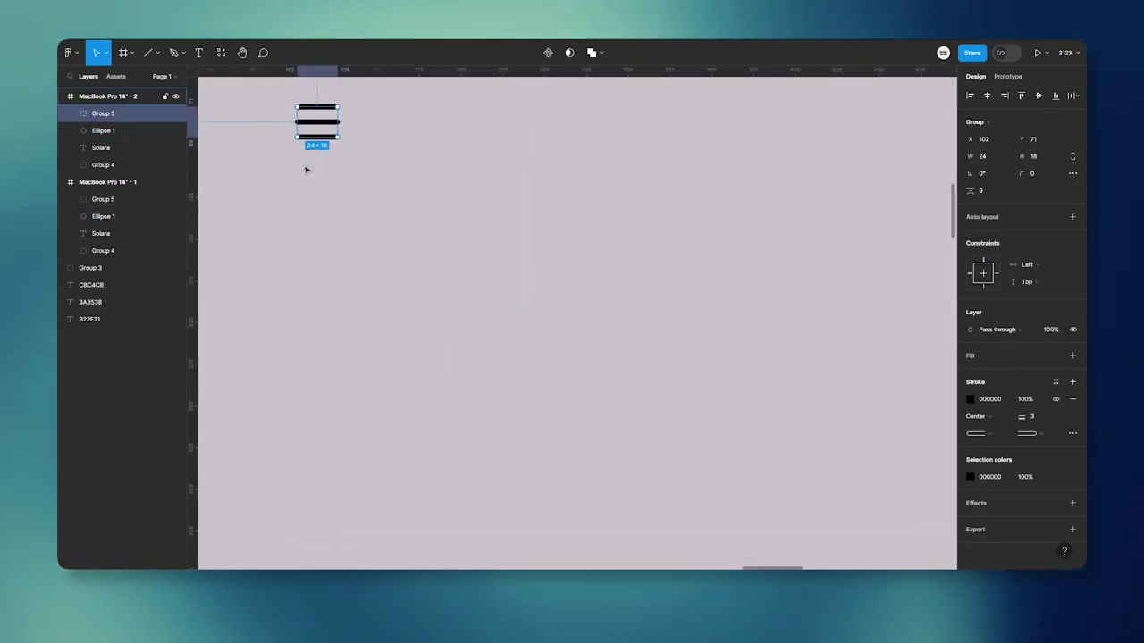
{"action": "scroll", "coordinate": [435, 255], "scroll_direction": "up", "scroll_amount": 5}
{"action": "scroll", "coordinate": [439, 252], "scroll_direction": "up", "scroll_amount": 5}
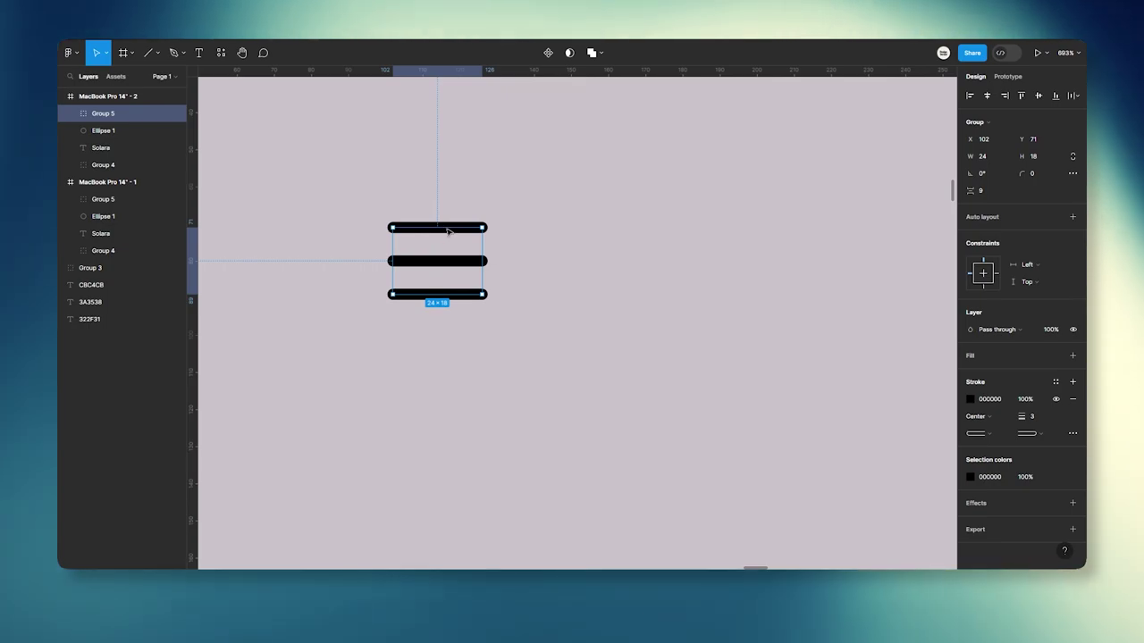
{"action": "left_click", "coordinate": [468, 234]}
{"action": "double_click", "coordinate": [468, 234]}
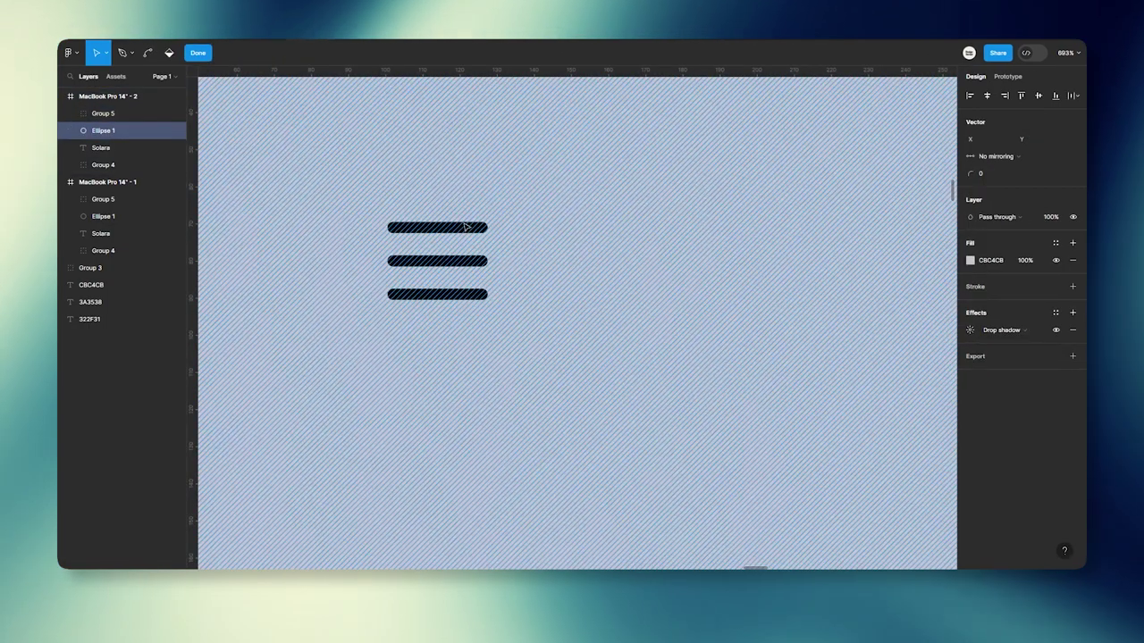
{"action": "key", "text": "Escape"}
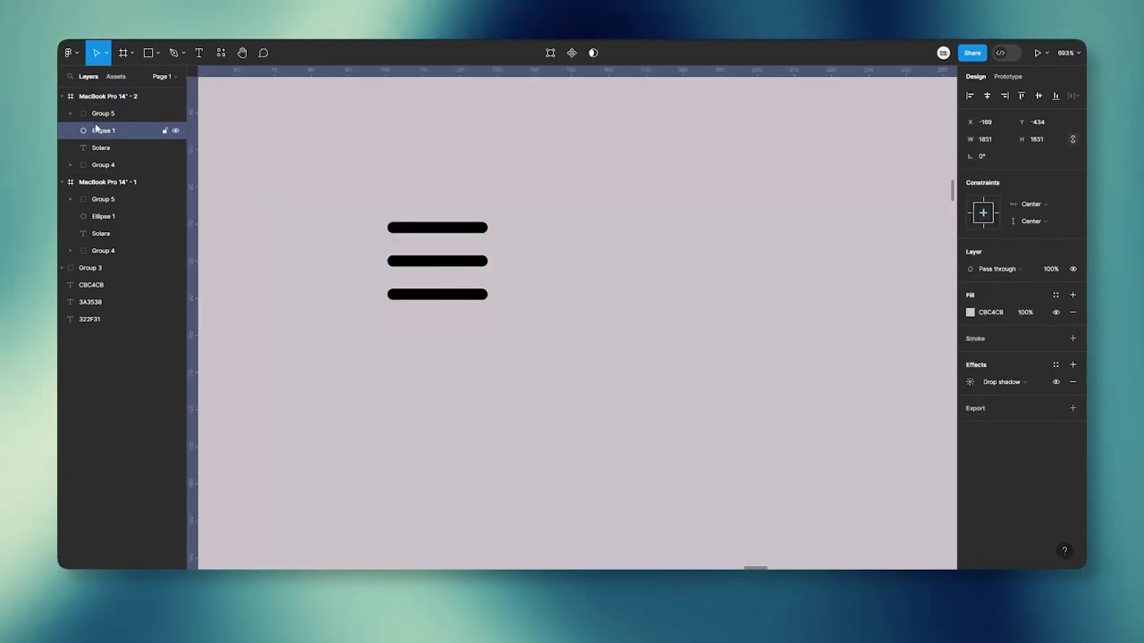
Expand the menu icon group and rotate its top line to 40°
{"action": "left_click", "coordinate": [103, 114]}
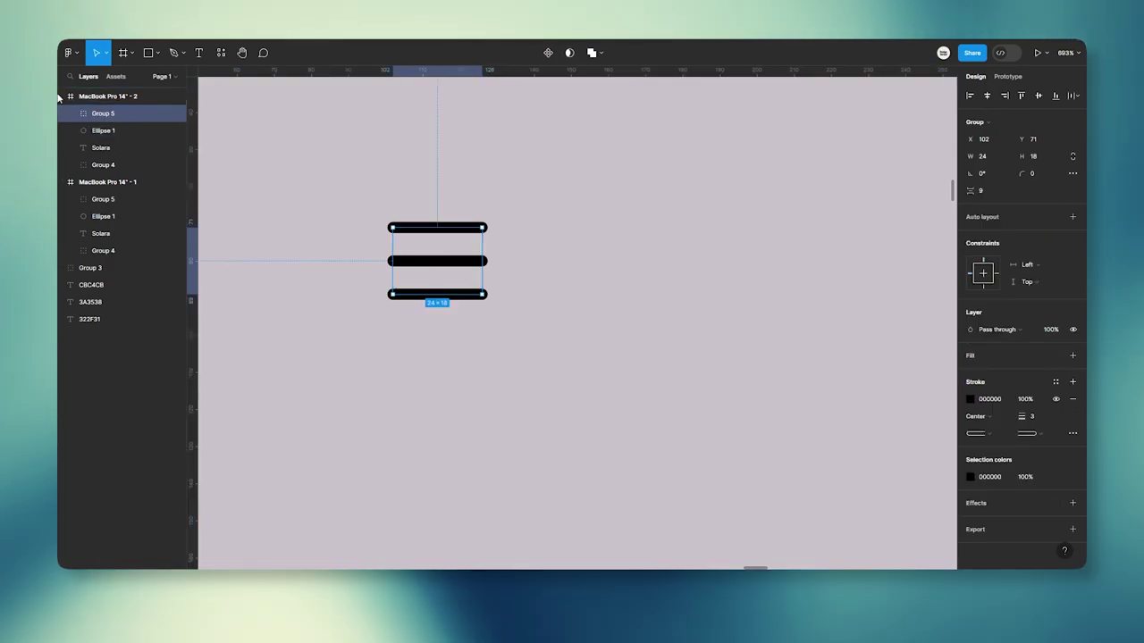
{"action": "left_click", "coordinate": [73, 113]}
{"action": "left_click", "coordinate": [115, 131]}
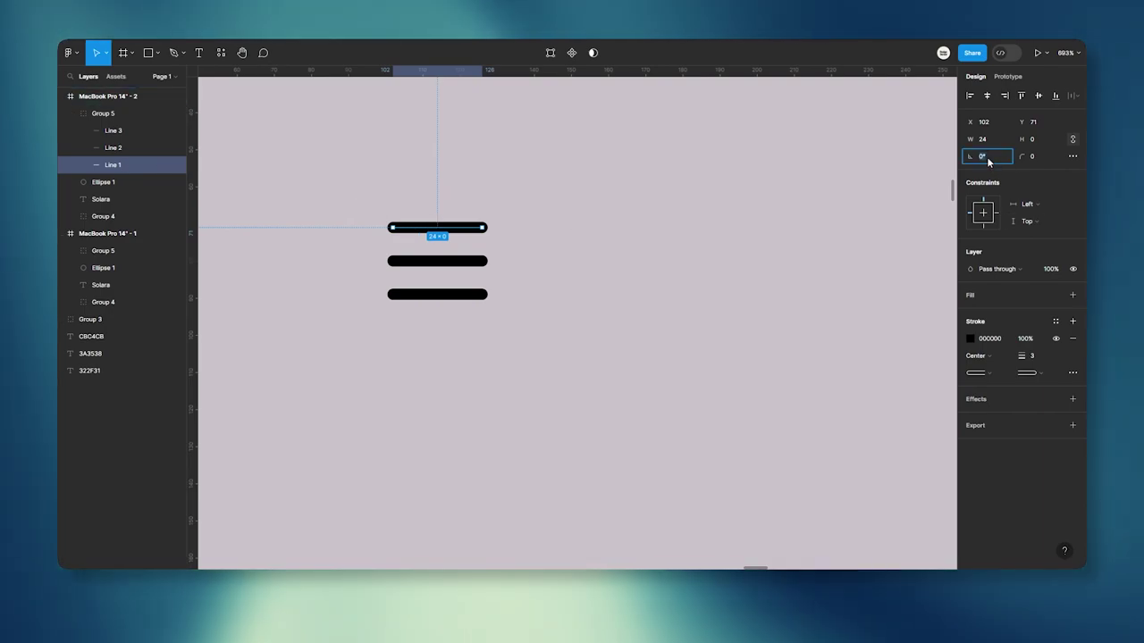
{"action": "type", "text": "4540"}
{"action": "left_click", "coordinate": [616, 218]}
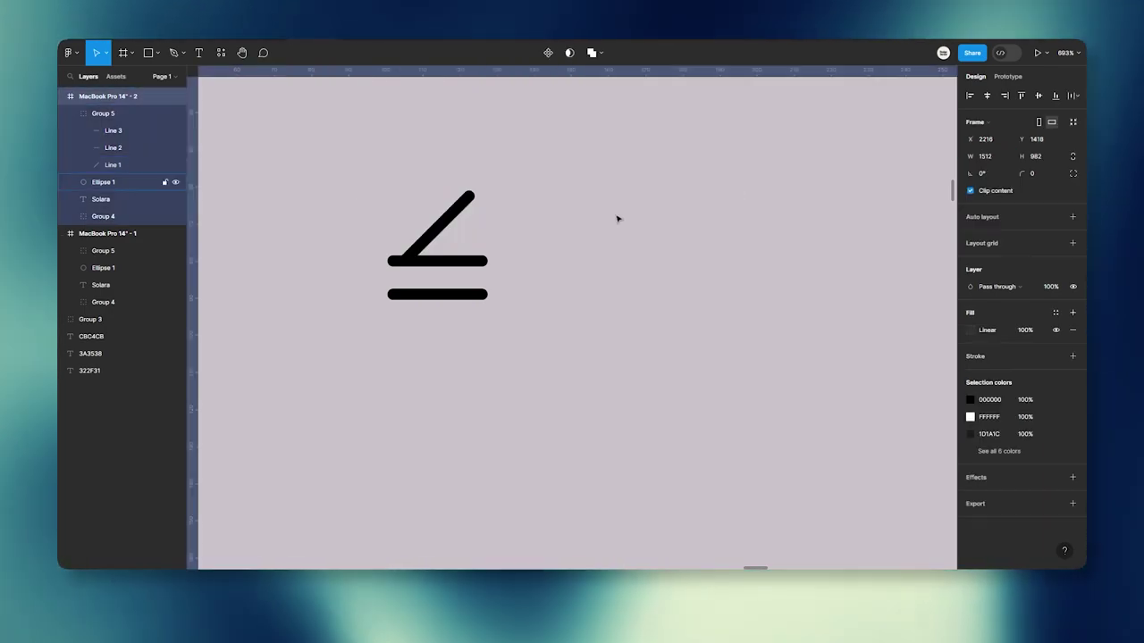
{"action": "left_click", "coordinate": [437, 229]}
{"action": "left_click", "coordinate": [127, 167]}
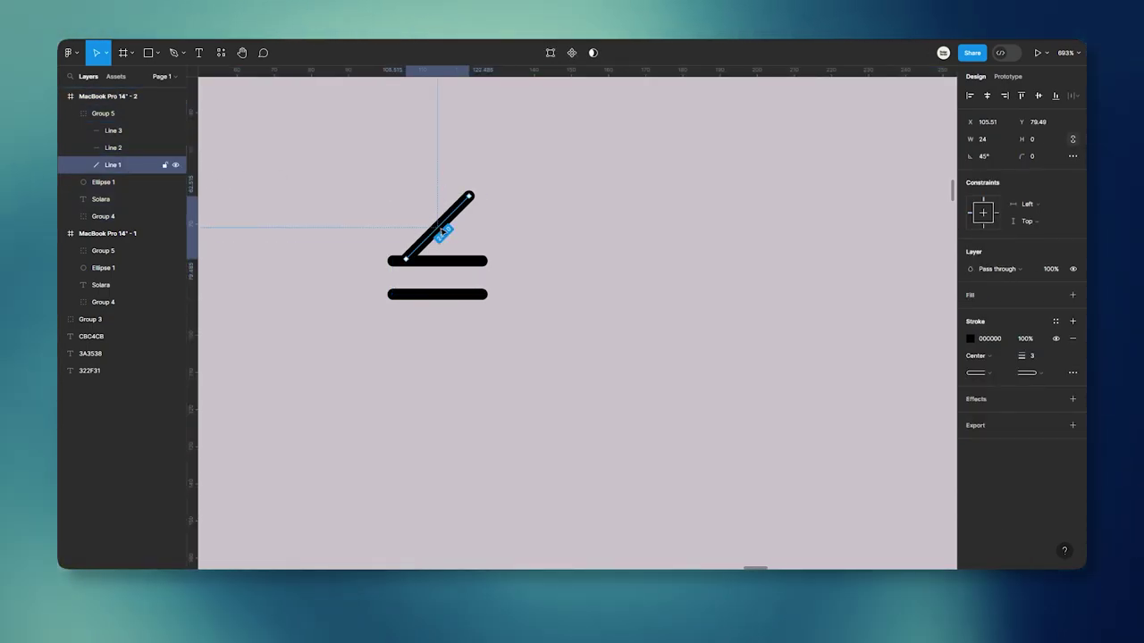
Rotate Line 2 to 45° and nudge it up one unit
{"action": "left_click", "coordinate": [478, 262]}
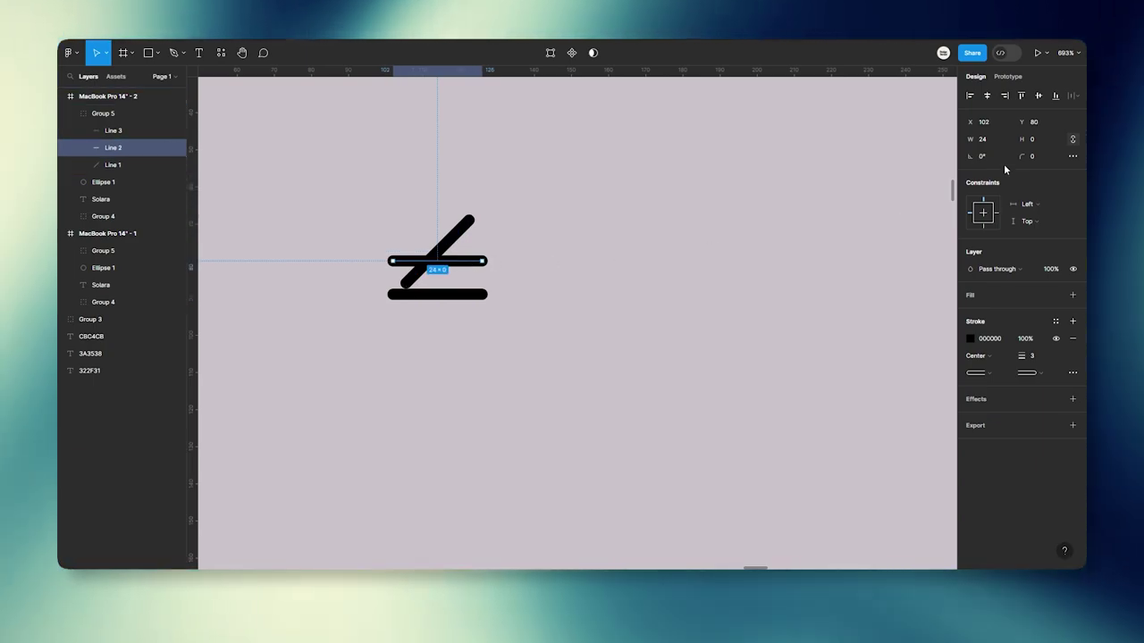
{"action": "left_click", "coordinate": [992, 159]}
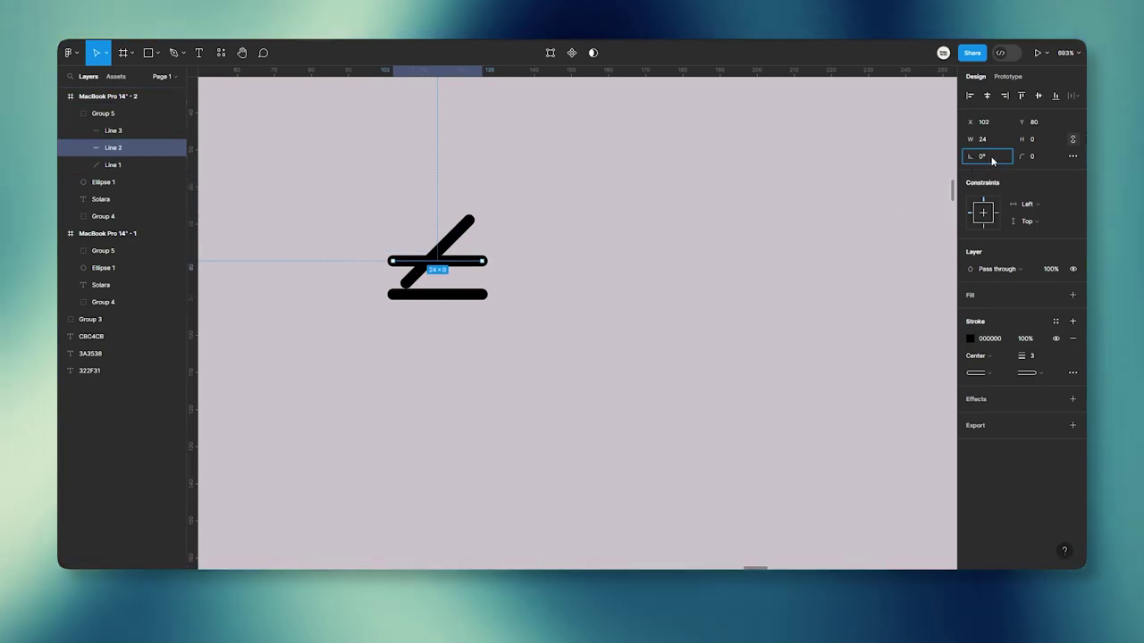
{"action": "type", "text": "45"}
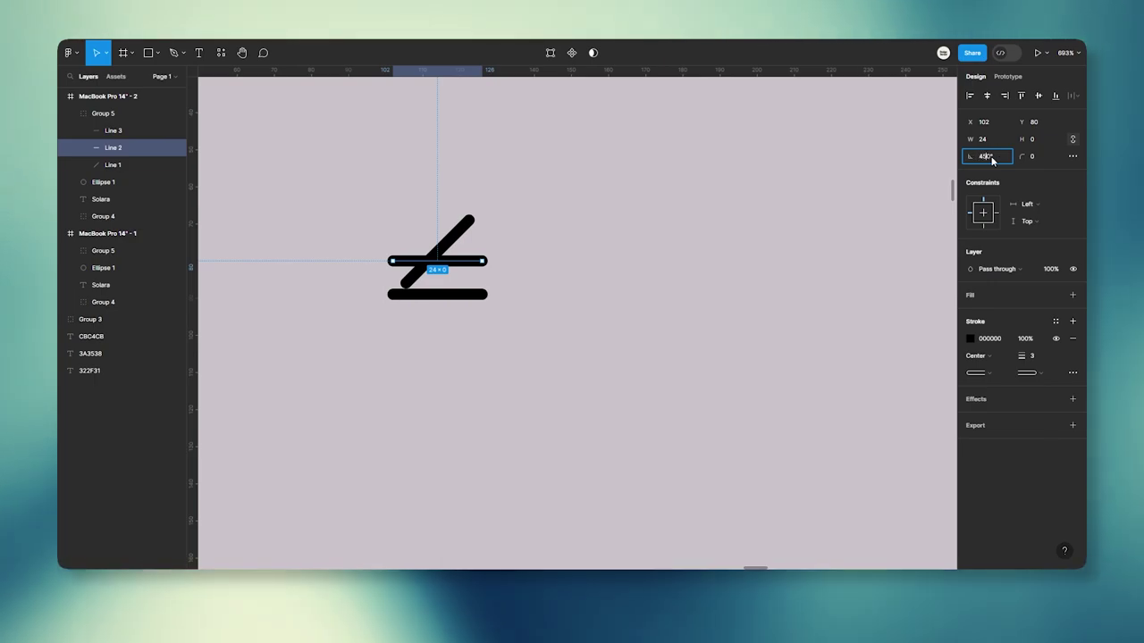
{"action": "left_click", "coordinate": [516, 247]}
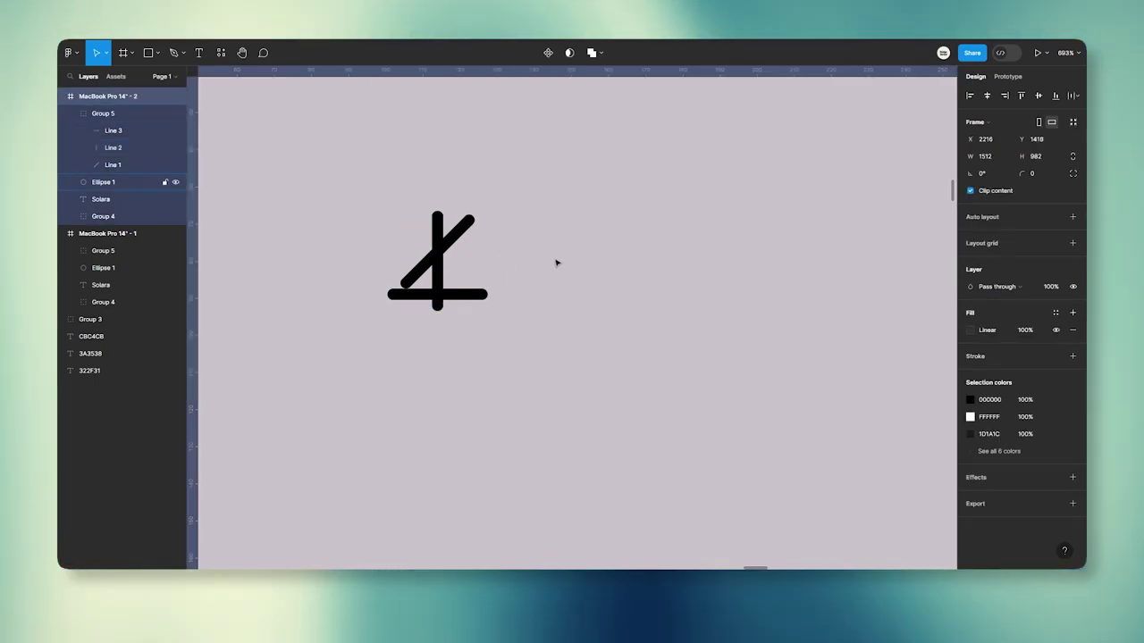
{"action": "left_click", "coordinate": [124, 148]}
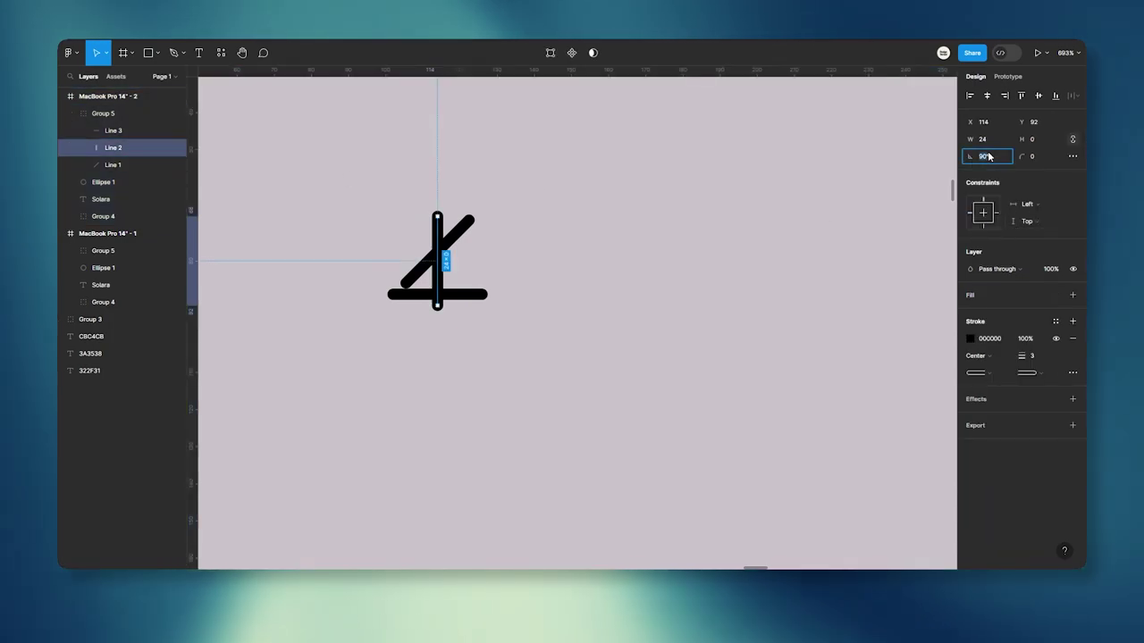
{"action": "key", "text": "Return"}
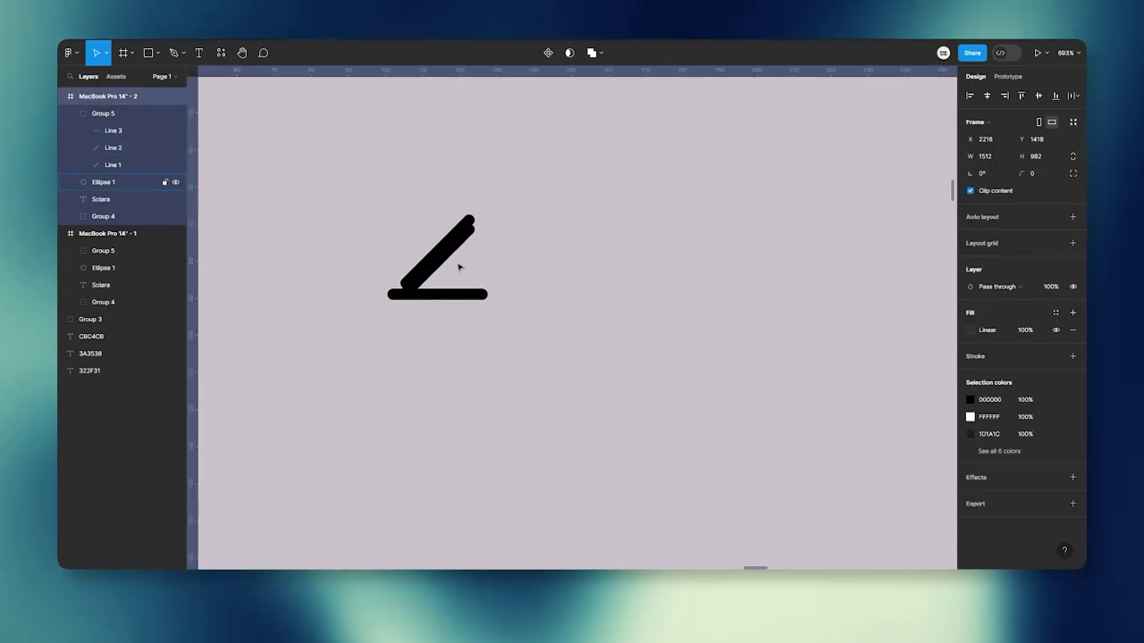
{"action": "left_click", "coordinate": [447, 259]}
{"action": "left_click", "coordinate": [104, 147]}
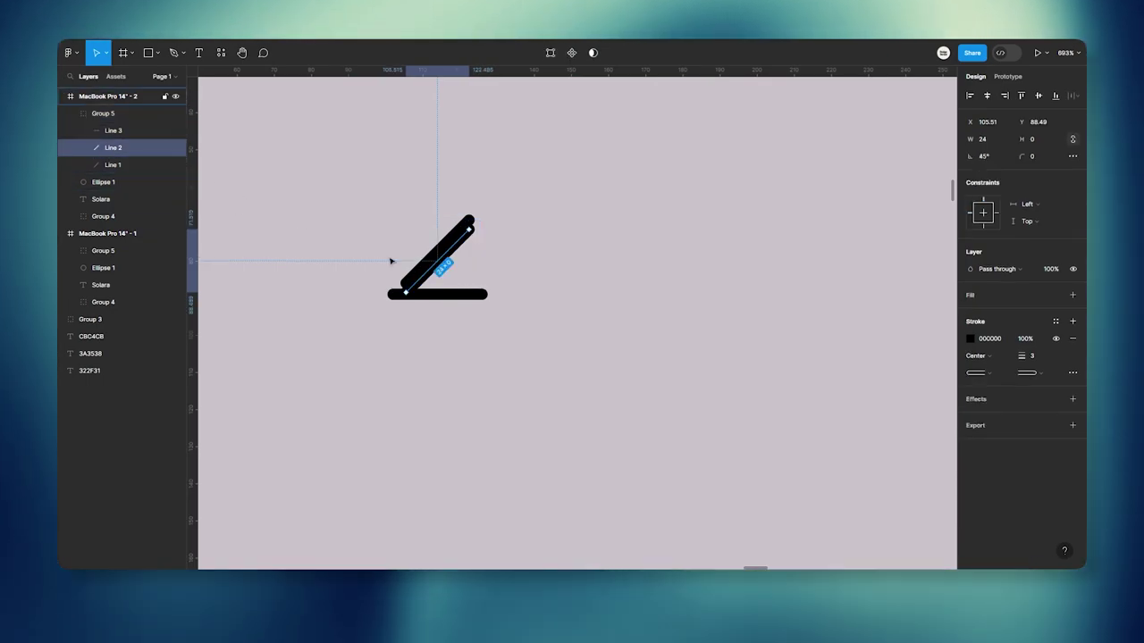
{"action": "key", "text": "Up"}
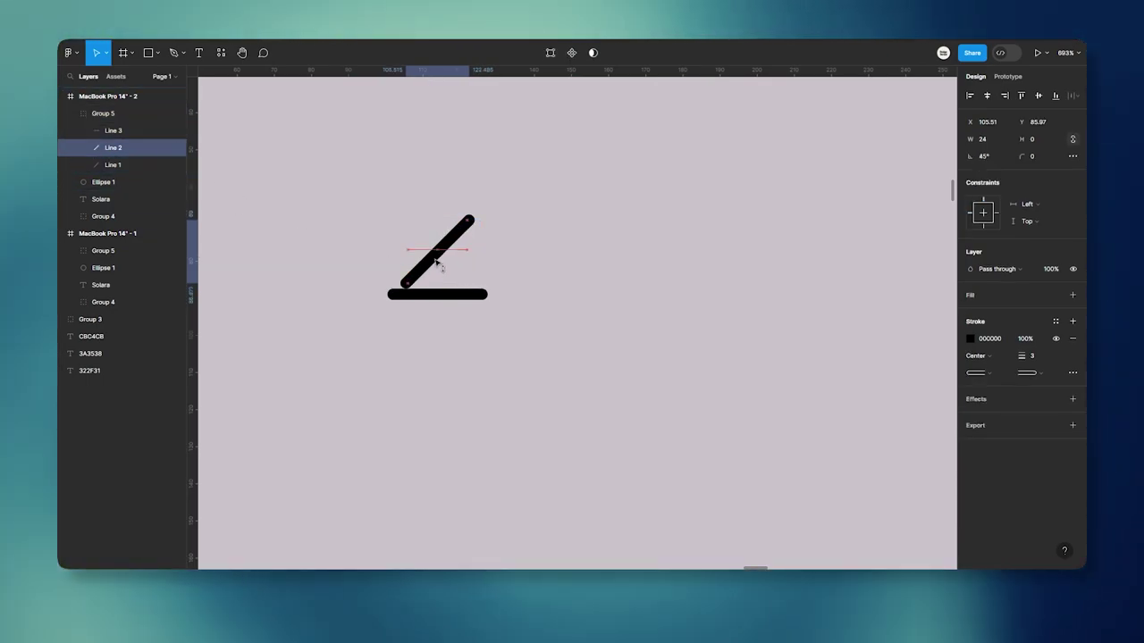
Rotate Line 3 to -45° and move it up to cross Line 2 as an X
{"action": "left_click", "coordinate": [117, 132]}
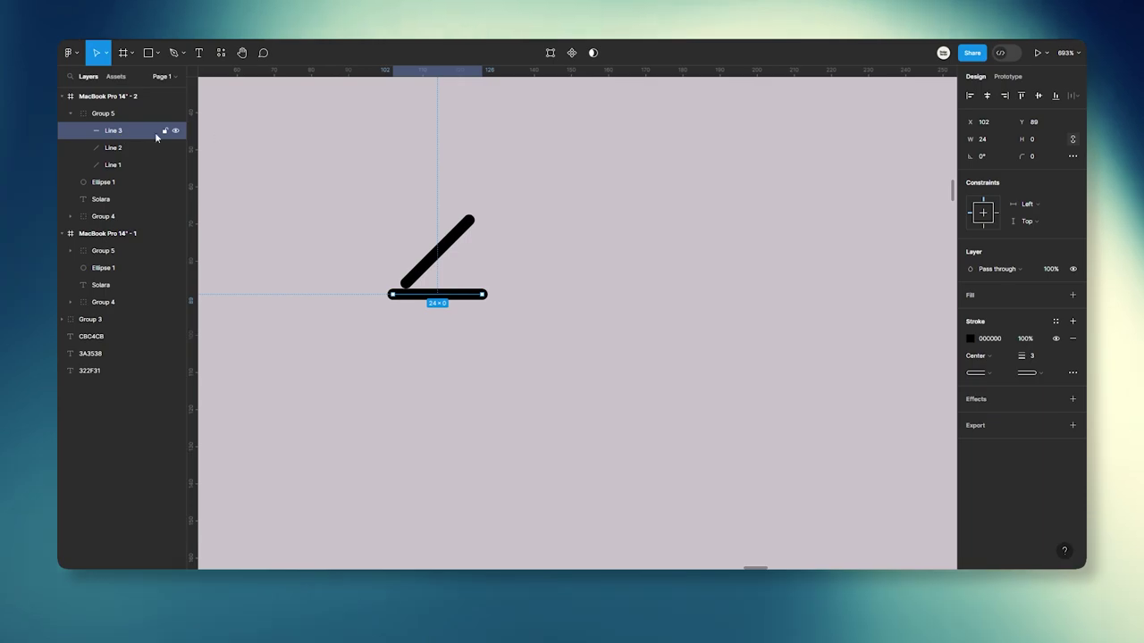
{"action": "left_click", "coordinate": [986, 158]}
{"action": "type", "text": "-45"}
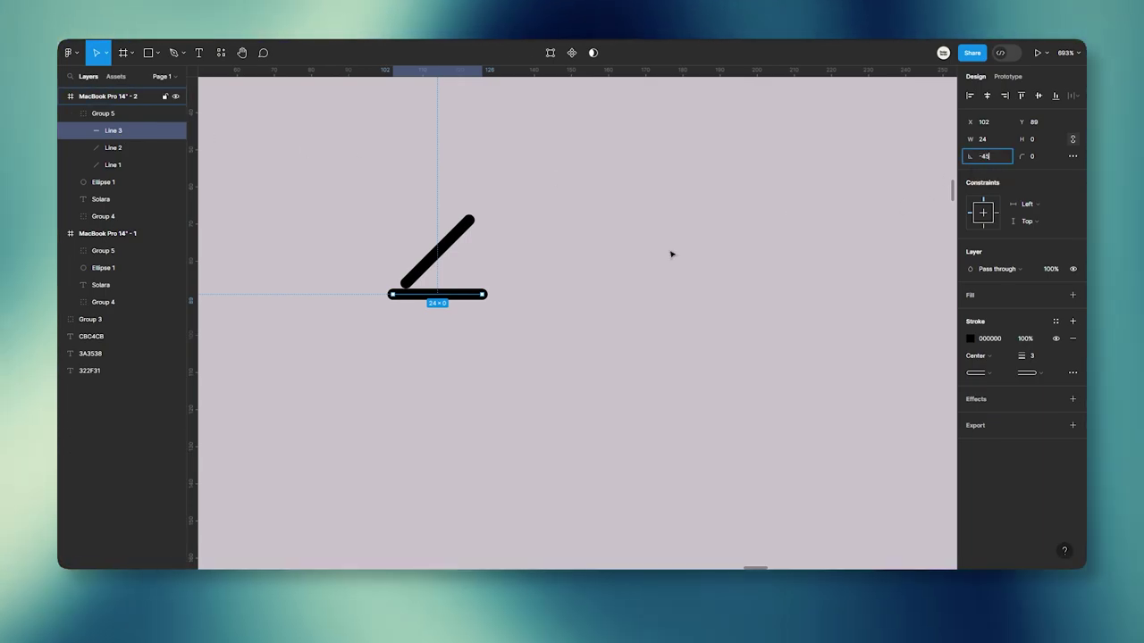
{"action": "left_click", "coordinate": [480, 303]}
{"action": "left_click", "coordinate": [121, 132]}
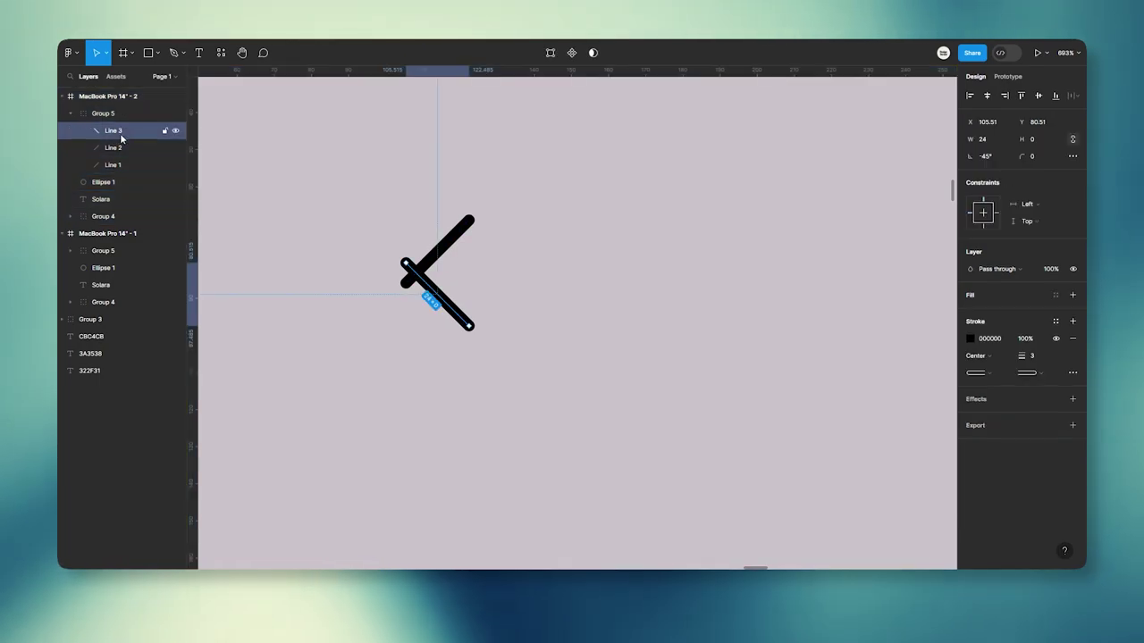
{"action": "left_click_drag", "start_coordinate": [455, 310], "coordinate": [454, 268]}
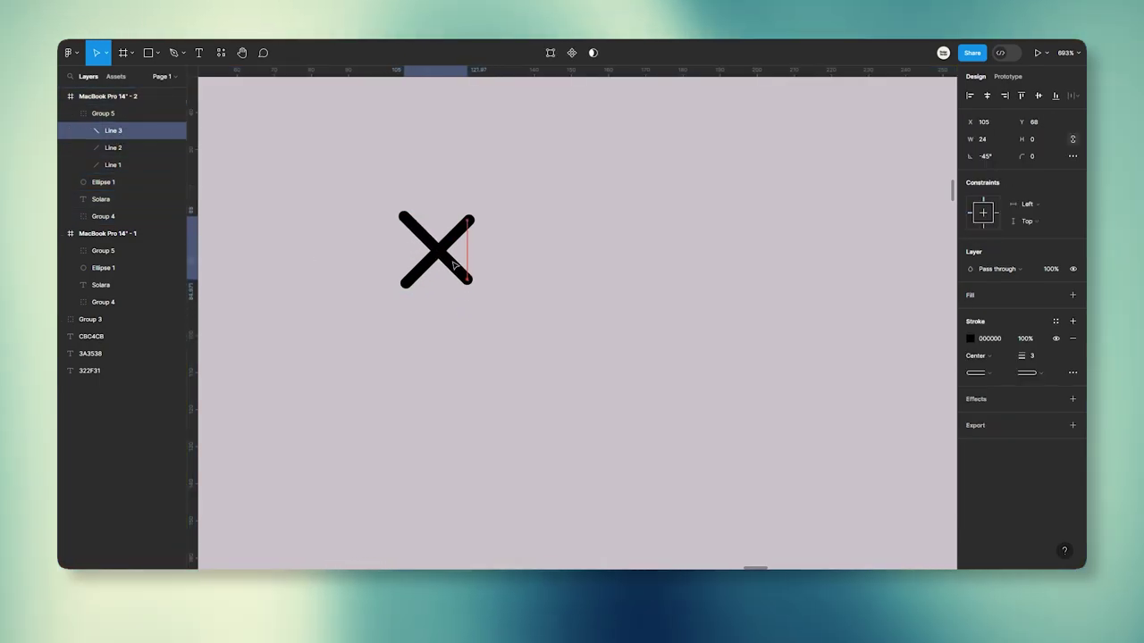
Zoom out to both frames and drag the menu text group into the second frame
{"action": "left_click", "coordinate": [593, 313]}
{"action": "scroll", "coordinate": [594, 317], "scroll_direction": "down", "scroll_amount": 10}
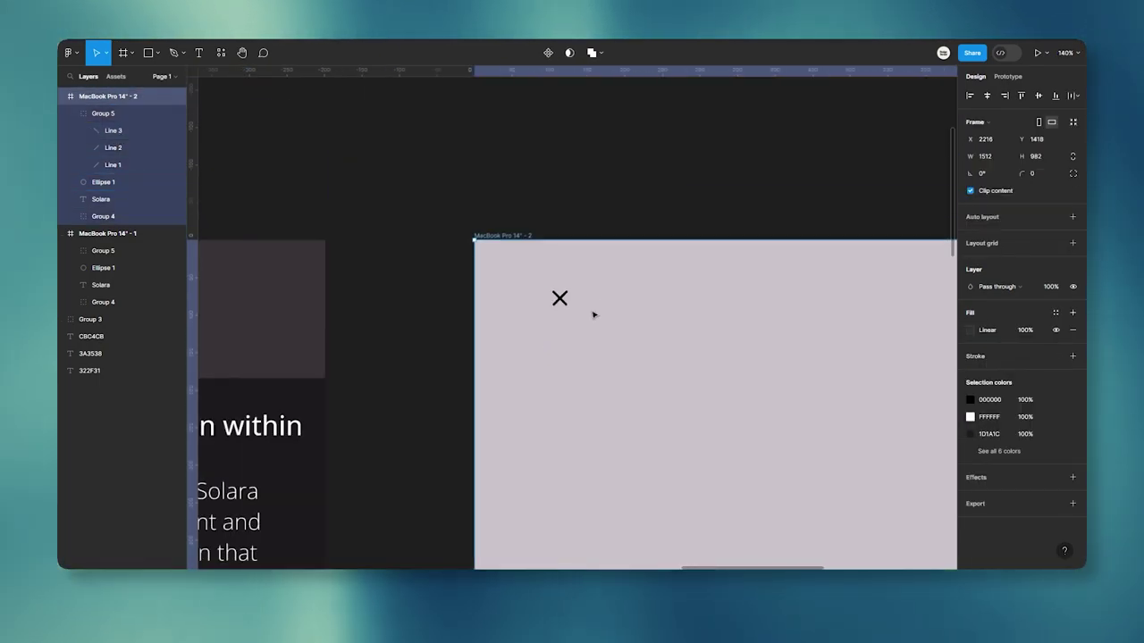
{"action": "scroll", "coordinate": [601, 327], "scroll_direction": "down", "scroll_amount": 5}
{"action": "left_click_drag", "start_coordinate": [759, 413], "coordinate": [602, 294]}
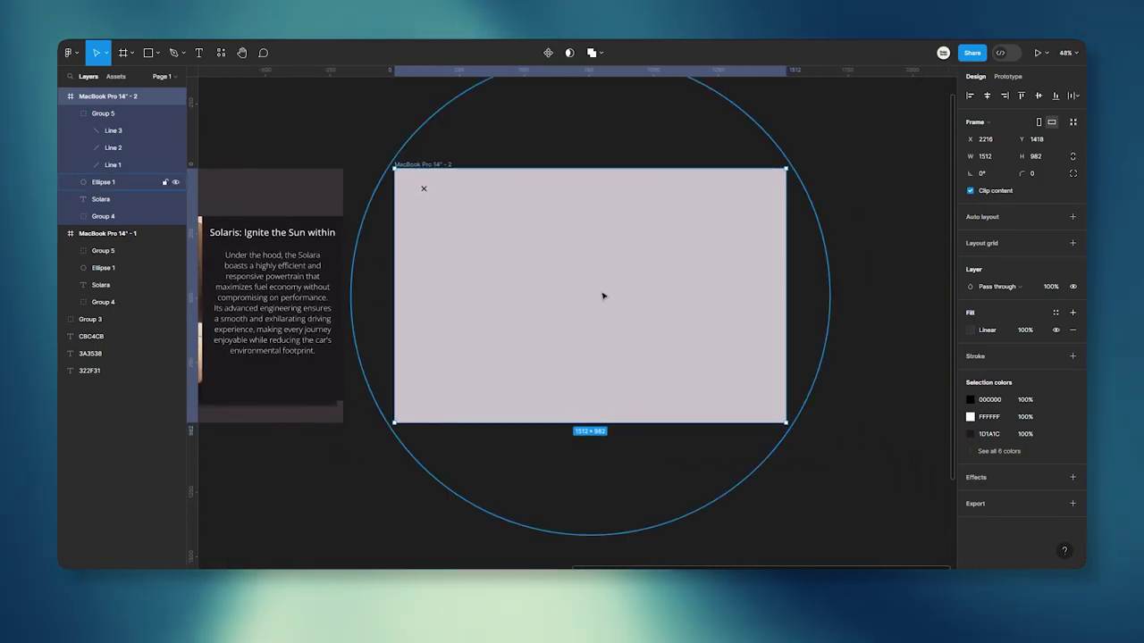
{"action": "scroll", "coordinate": [603, 296], "scroll_direction": "down", "scroll_amount": 5}
{"action": "left_click", "coordinate": [483, 450]}
{"action": "scroll", "coordinate": [537, 429], "scroll_direction": "left", "scroll_amount": 3}
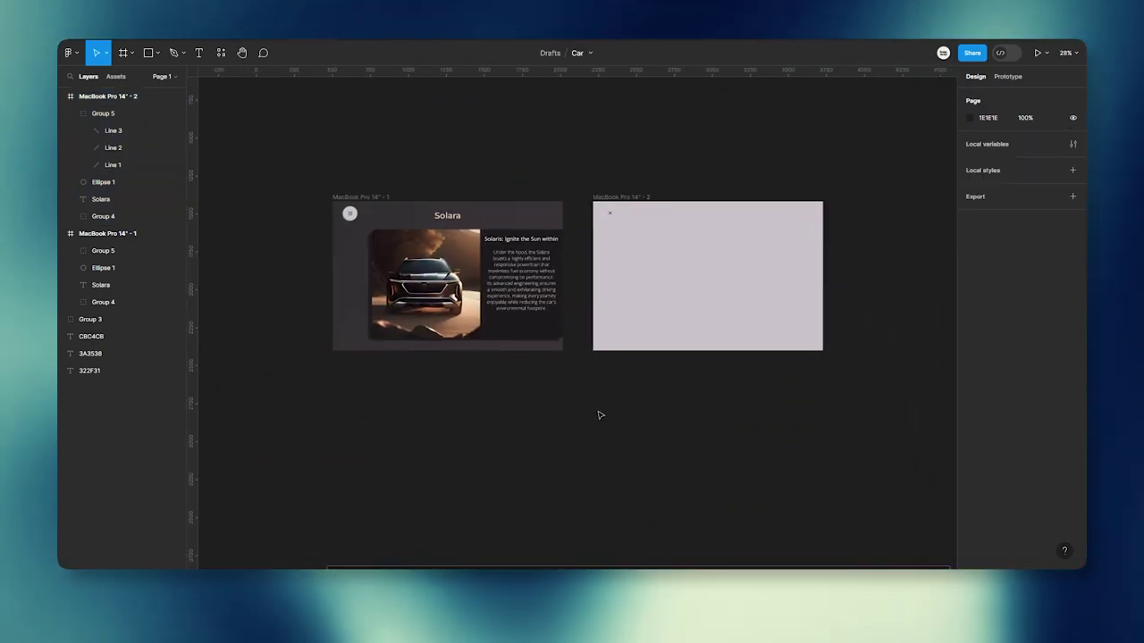
{"action": "scroll", "coordinate": [600, 414], "scroll_direction": "down", "scroll_amount": 5}
{"action": "mouse_move", "coordinate": [340, 276]}
{"action": "left_mouse_down"}
{"action": "mouse_move", "coordinate": [385, 320]}
{"action": "mouse_move", "coordinate": [662, 360]}
{"action": "left_mouse_up"}
Vertically centre the menu group in frame 2 and paste a copy into the first MacBook frame
{"action": "scroll", "coordinate": [657, 357], "scroll_direction": "up", "scroll_amount": 2}
{"action": "scroll", "coordinate": [657, 358], "scroll_direction": "up", "scroll_amount": 5}
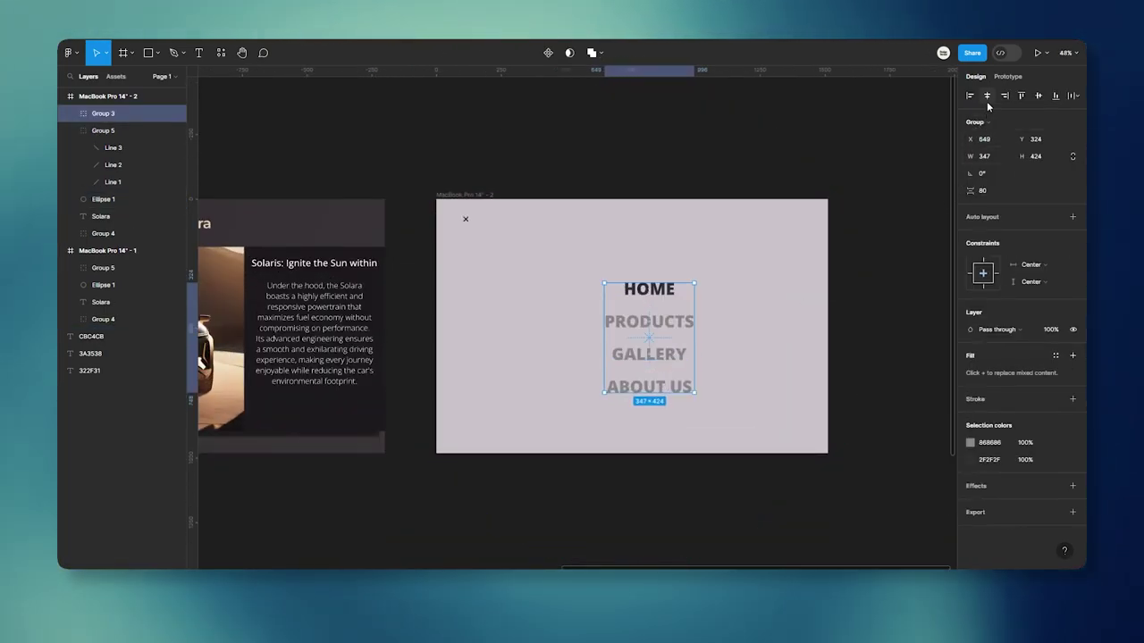
{"action": "left_click", "coordinate": [1038, 96]}
{"action": "mouse_move", "coordinate": [631, 325]}
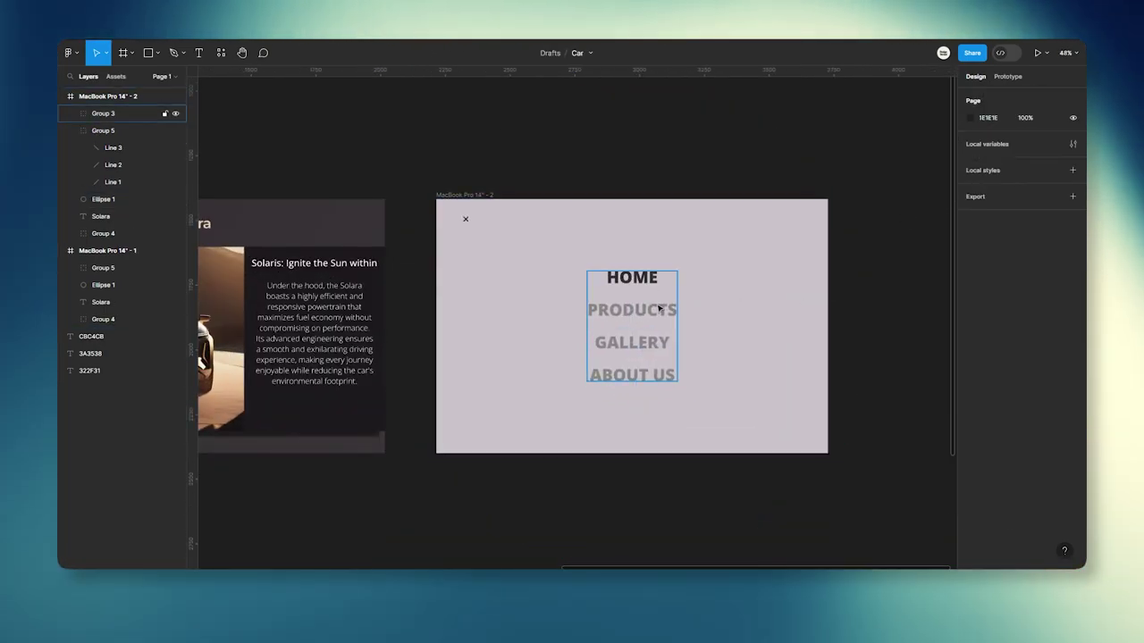
{"action": "scroll", "coordinate": [633, 163], "scroll_direction": "left", "scroll_amount": 3}
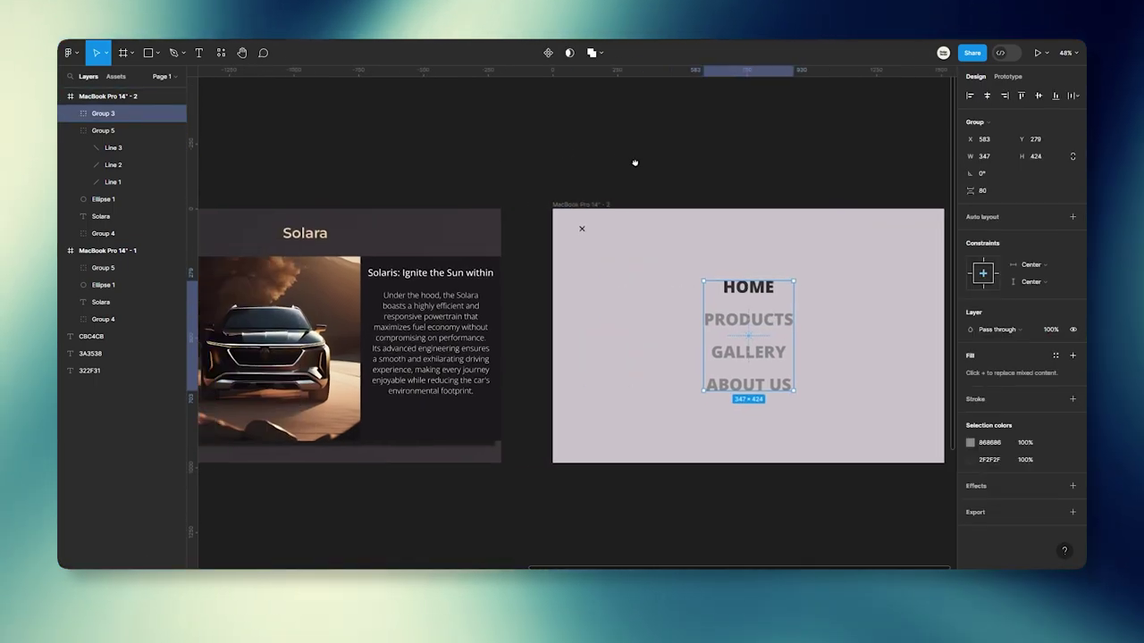
{"action": "scroll", "coordinate": [638, 163], "scroll_direction": "left", "scroll_amount": 4}
{"action": "left_click", "coordinate": [320, 203]}
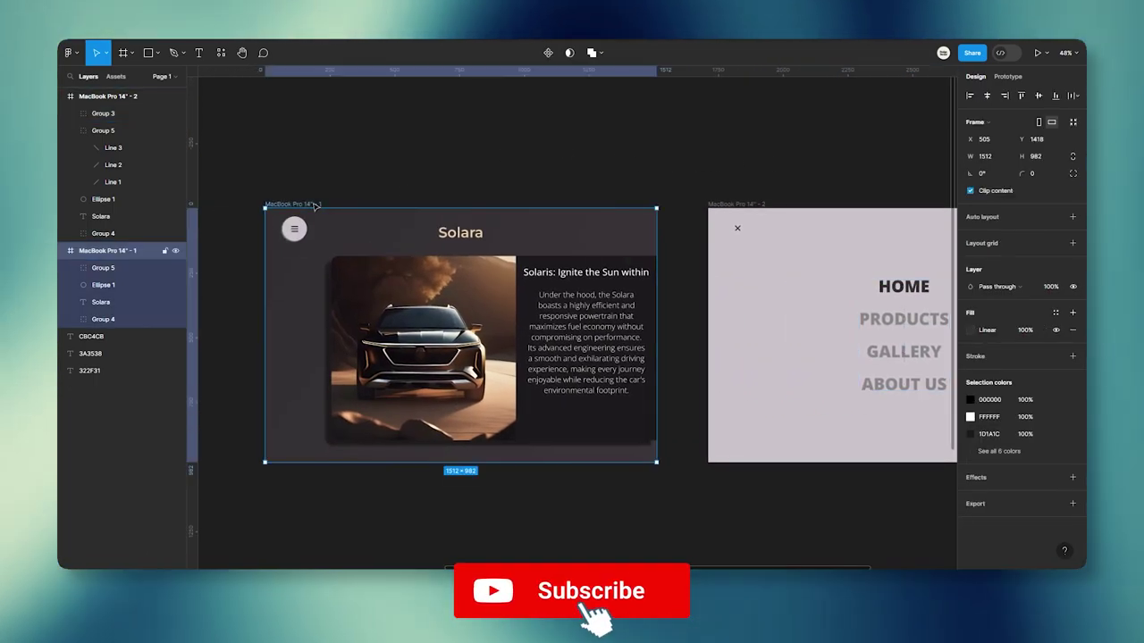
{"action": "key", "text": "ctrl+v"}
{"action": "scroll", "coordinate": [487, 310], "scroll_direction": "up", "scroll_amount": 5}
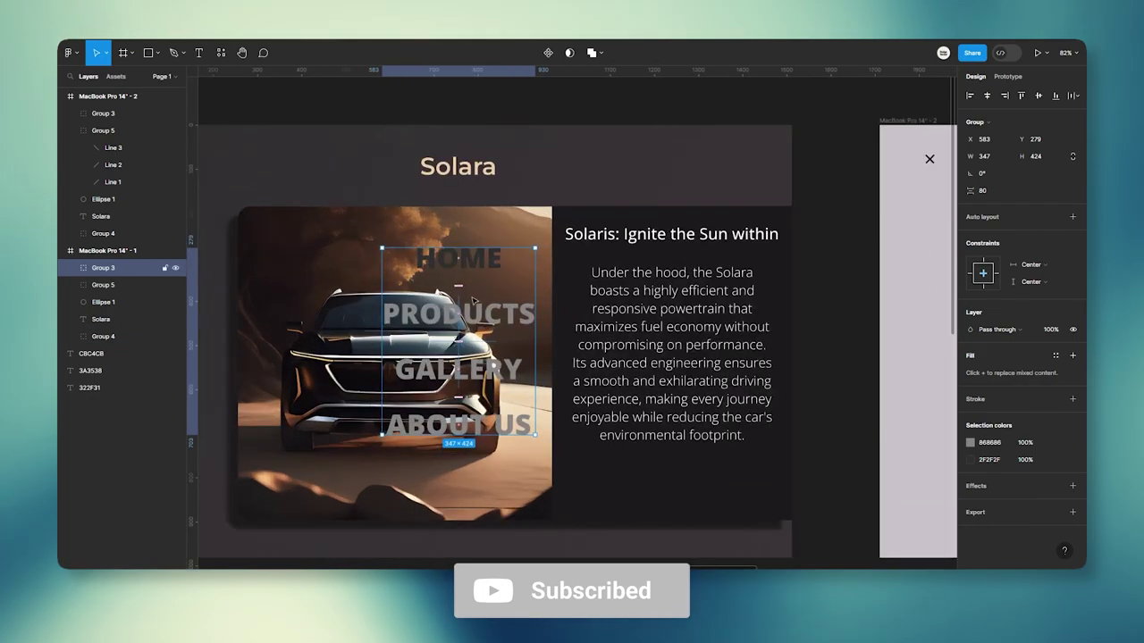
Move HOME and PRODUCTS up and set PRODUCTS to 0% opacity
{"action": "double_click", "coordinate": [478, 268]}
{"action": "left_click_drag", "start_coordinate": [478, 268], "coordinate": [480, 237]}
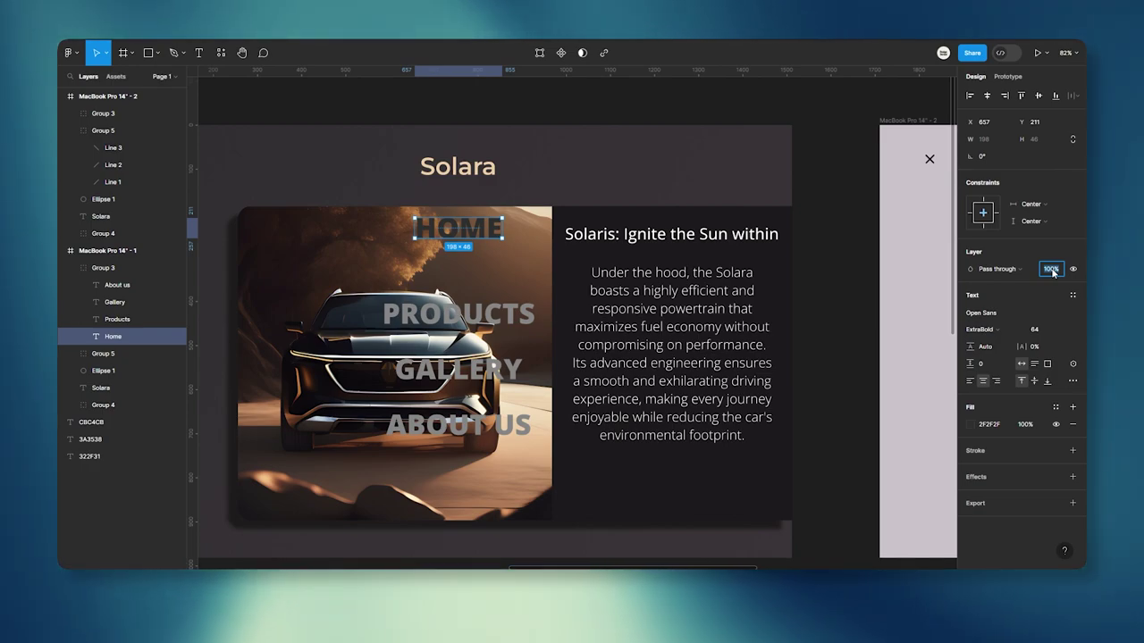
{"action": "type", "text": "0"}
{"action": "left_click", "coordinate": [429, 327]}
{"action": "double_click", "coordinate": [429, 327]}
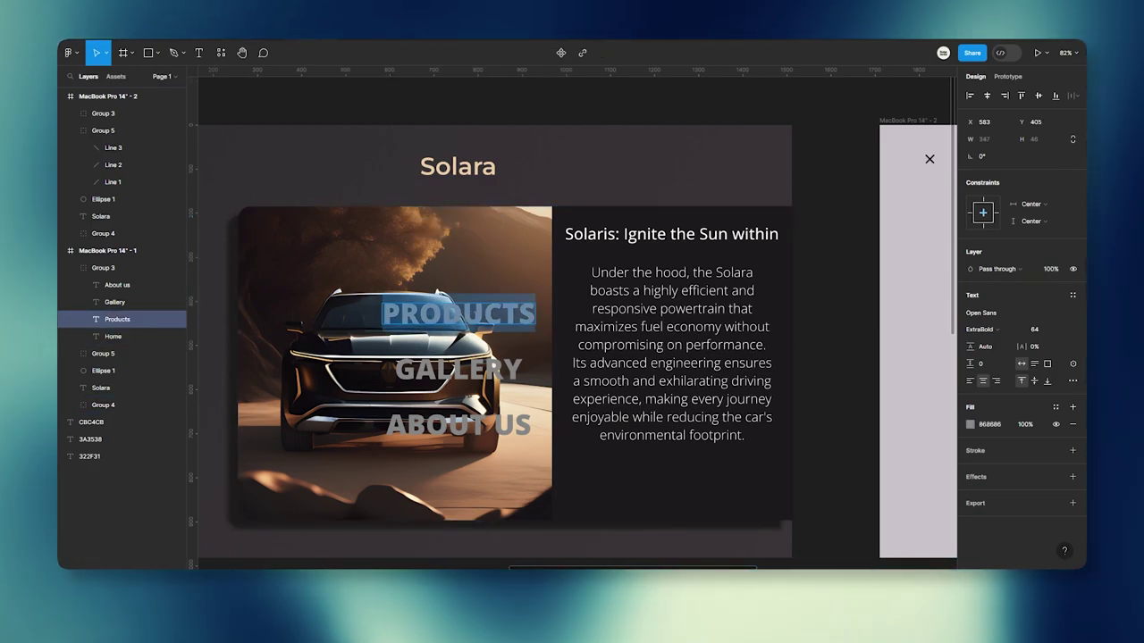
{"action": "key", "text": "Escape"}
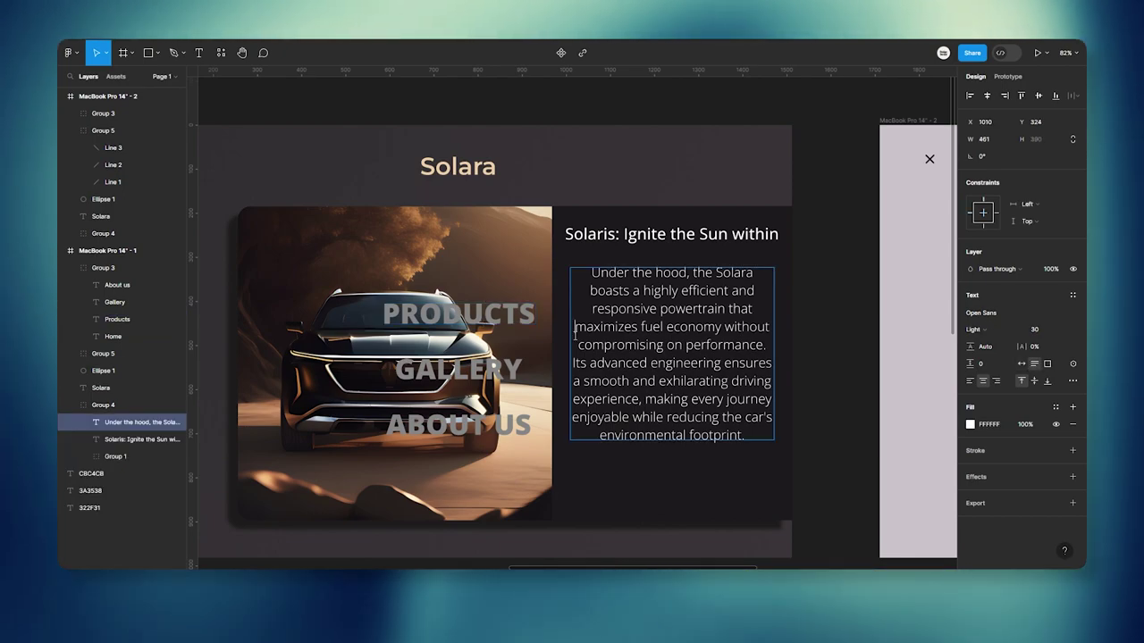
{"action": "left_click", "coordinate": [544, 345]}
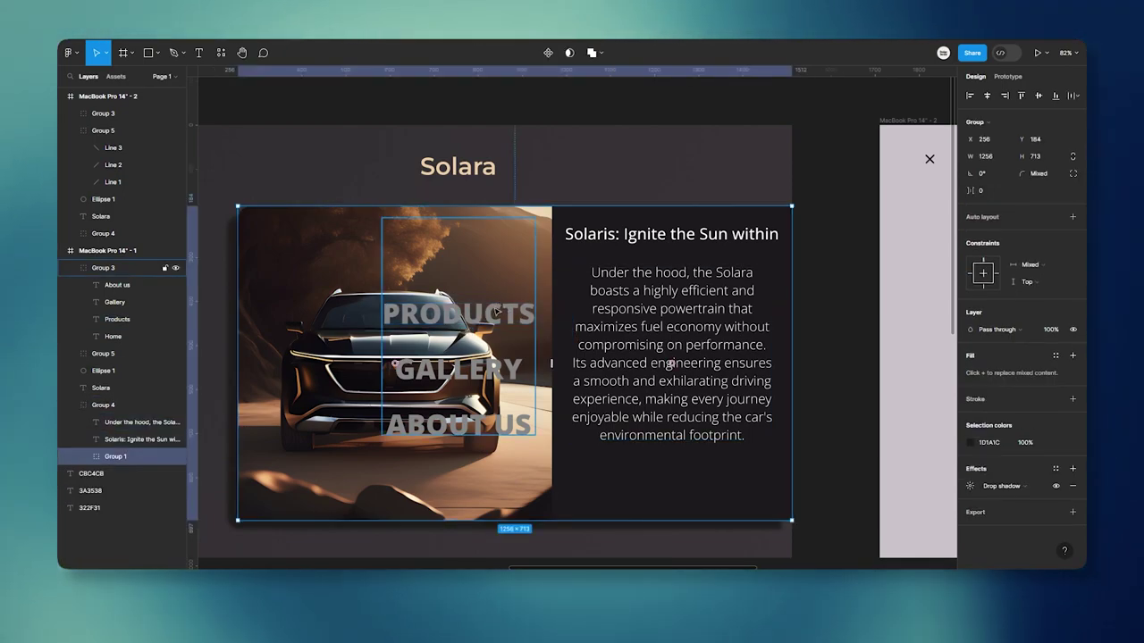
{"action": "left_click", "coordinate": [496, 312]}
{"action": "left_click_drag", "start_coordinate": [494, 314], "coordinate": [494, 307]}
{"action": "key", "text": "0"}
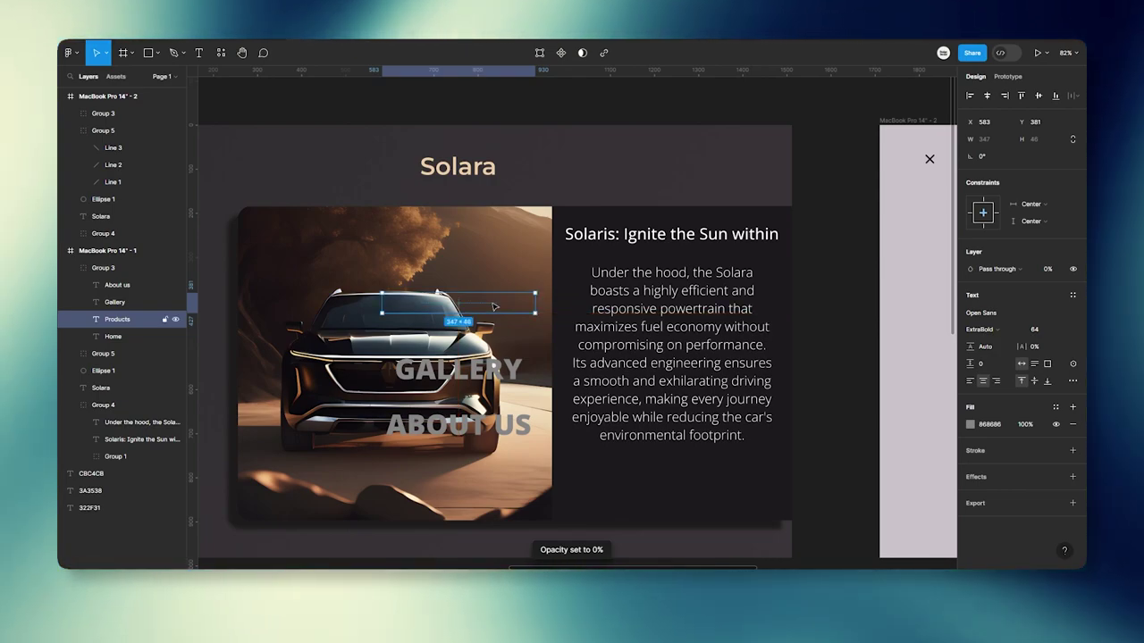
Shift GALLERY up, stack ABOUT US onto it, and set ABOUT US to 0% opacity
{"action": "left_click", "coordinate": [476, 370]}
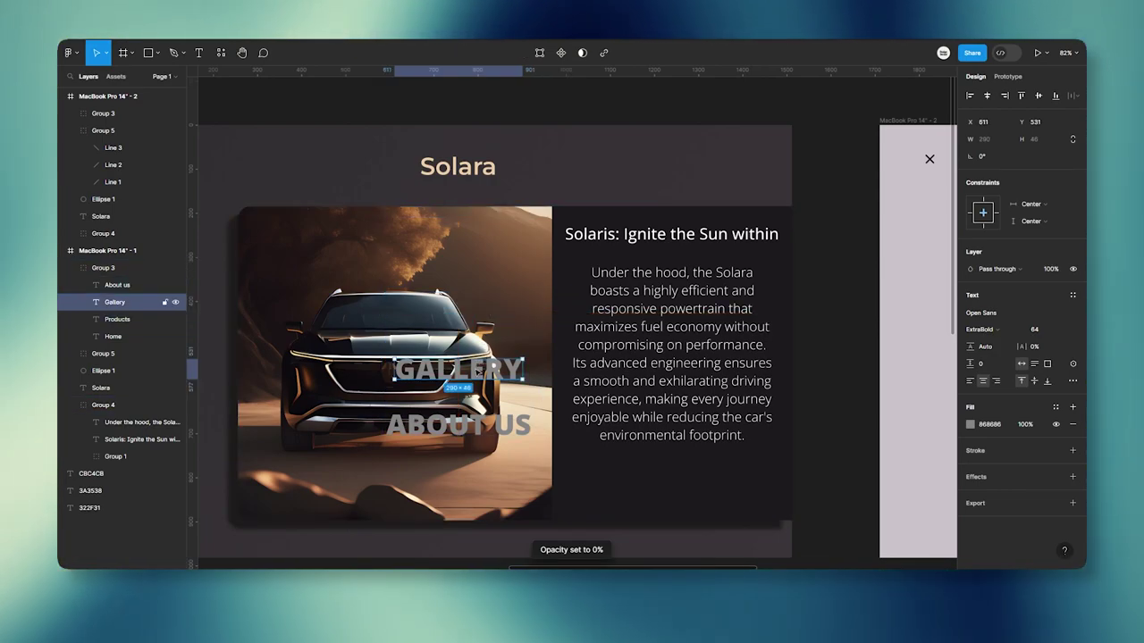
{"action": "left_click_drag", "start_coordinate": [476, 370], "coordinate": [476, 352]}
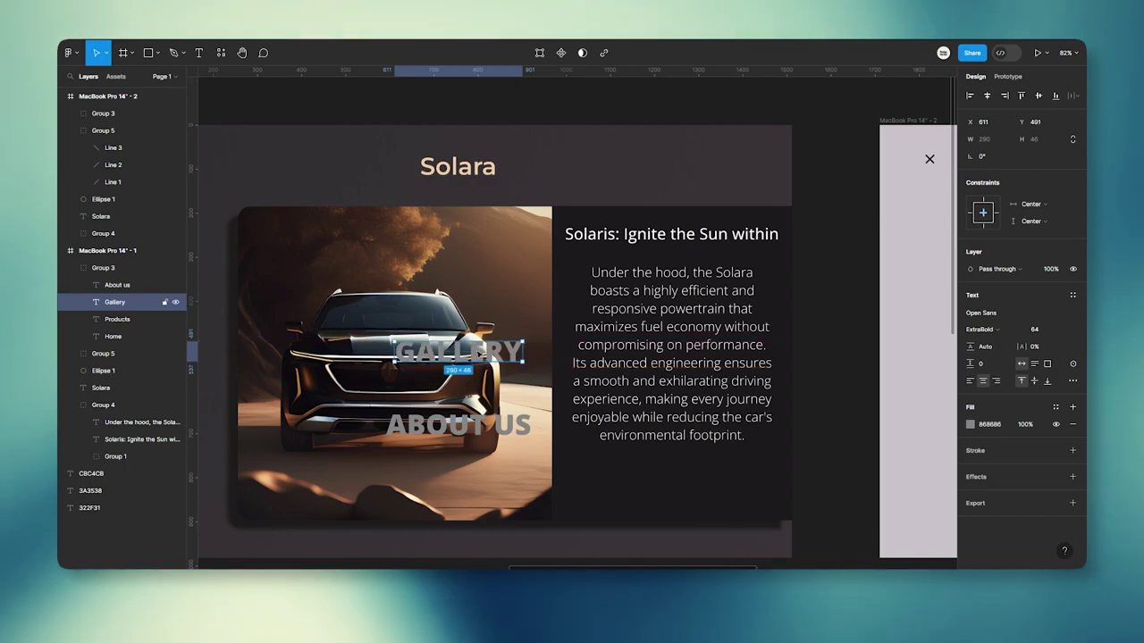
{"action": "key", "text": "ctrl+z"}
{"action": "key", "text": "ctrl+z"}
{"action": "key", "text": "ctrl+z"}
{"action": "key", "text": "ctrl+z"}
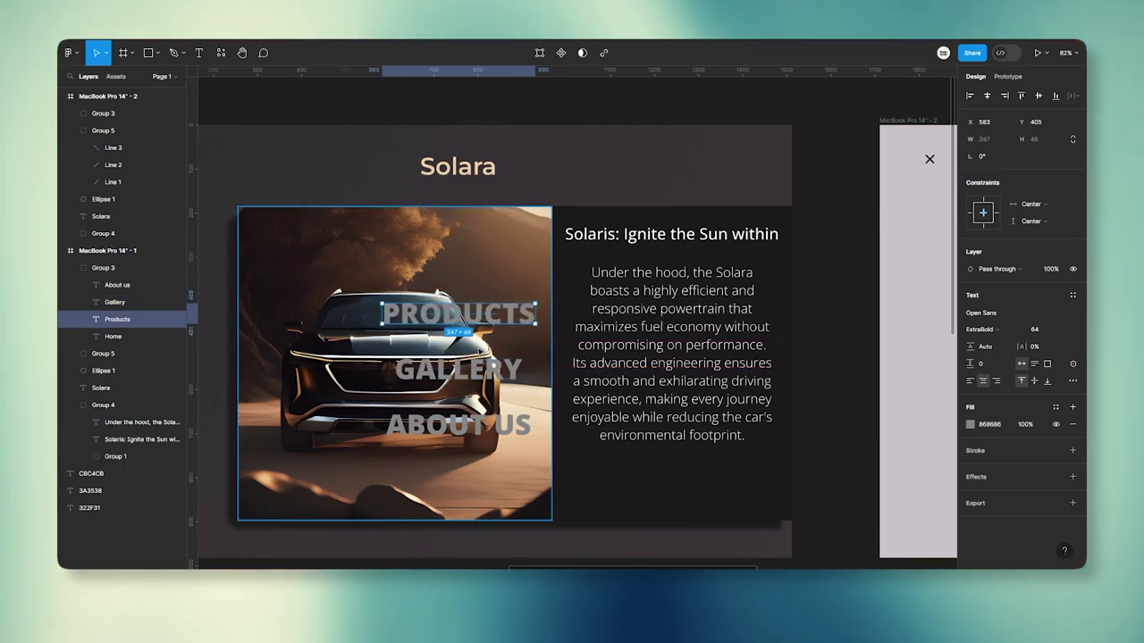
{"action": "mouse_move", "coordinate": [117, 319]}
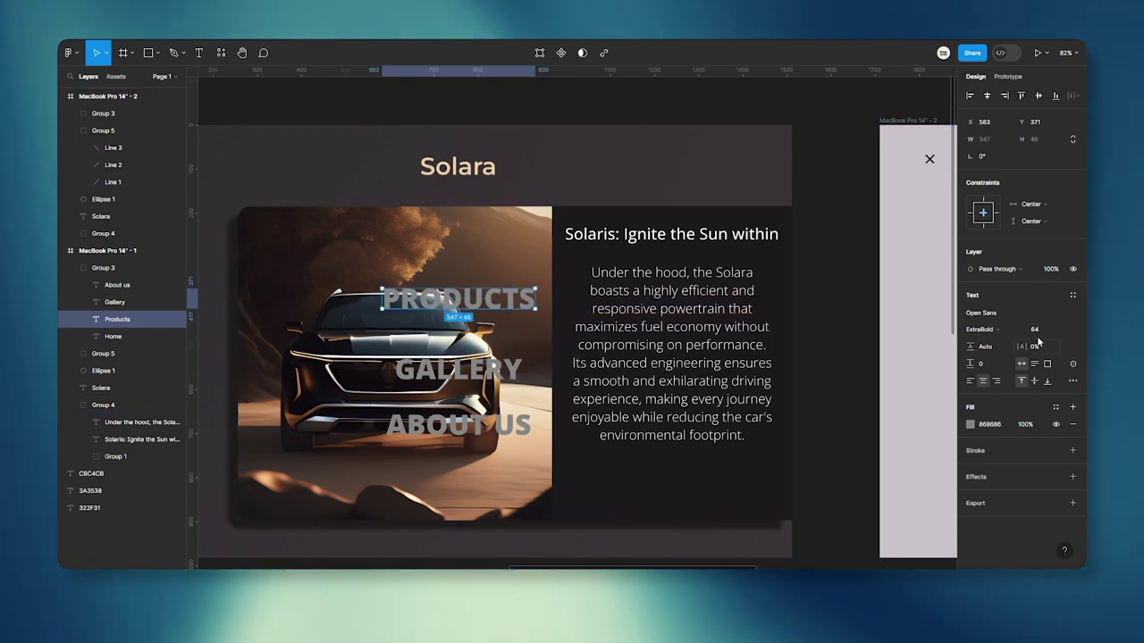
{"action": "left_click", "coordinate": [491, 374]}
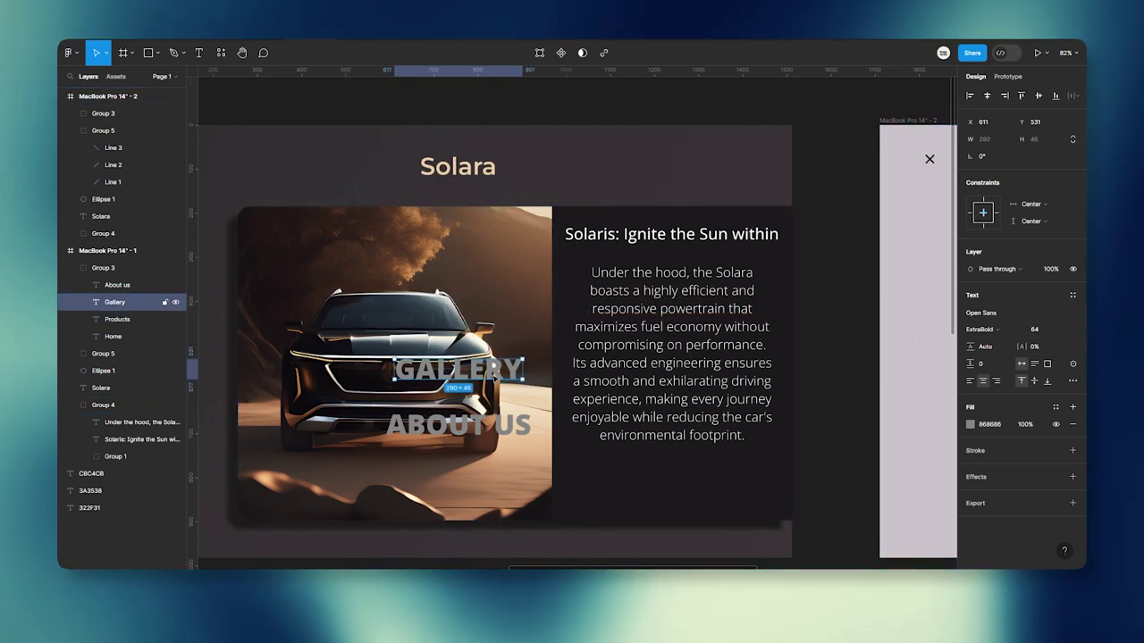
{"action": "left_click_drag", "start_coordinate": [493, 375], "coordinate": [501, 357]}
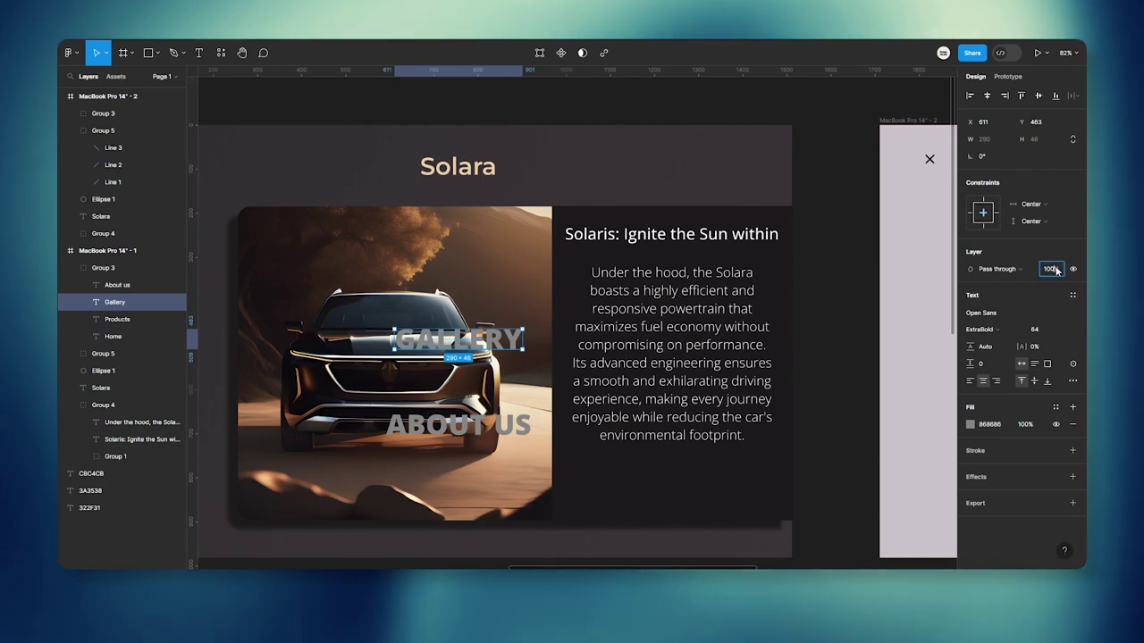
{"action": "left_click_drag", "start_coordinate": [499, 434], "coordinate": [503, 401]}
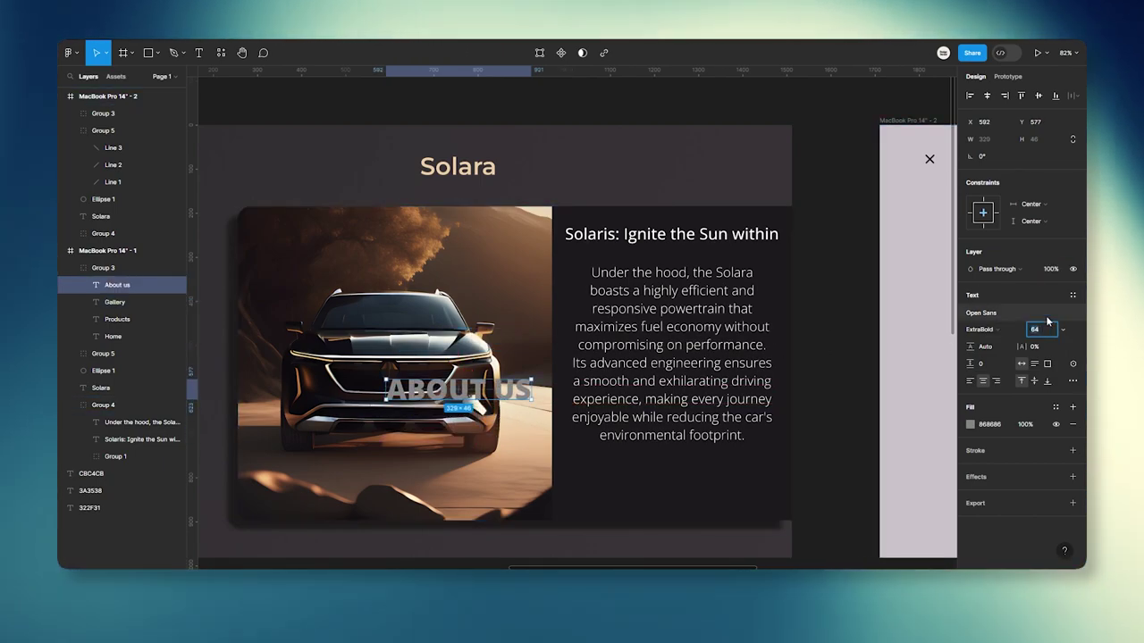
{"action": "key", "text": "0"}
{"action": "key", "text": "0"}
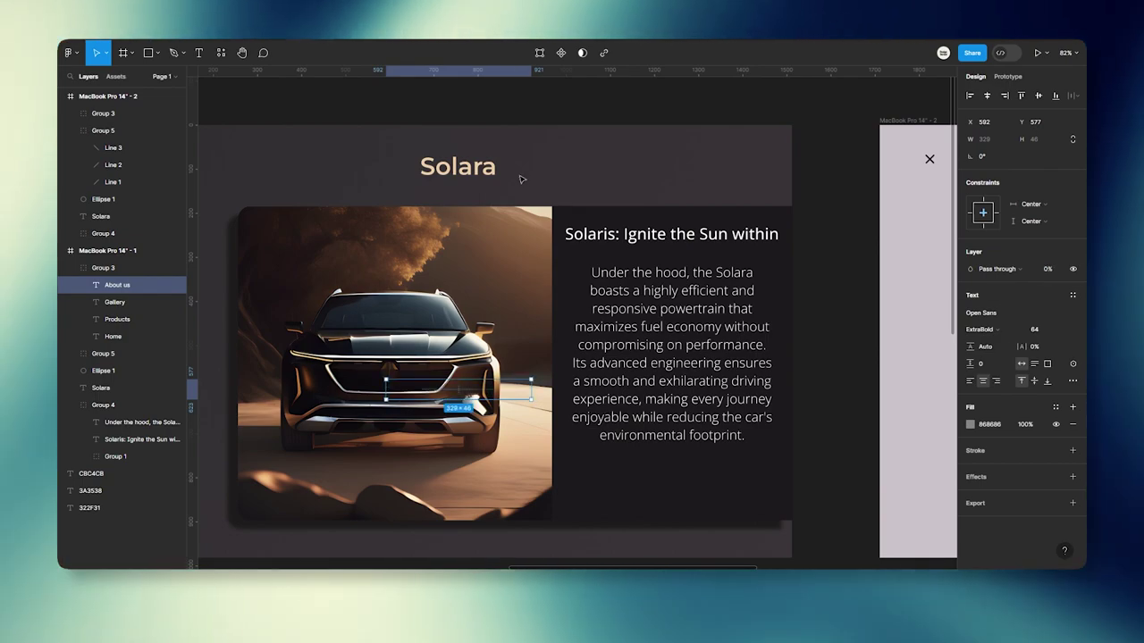
{"action": "scroll", "coordinate": [536, 192], "scroll_direction": "down", "scroll_amount": 5}
Link the hamburger circle to the menu frame with an On click trigger
{"action": "left_click", "coordinate": [340, 234]}
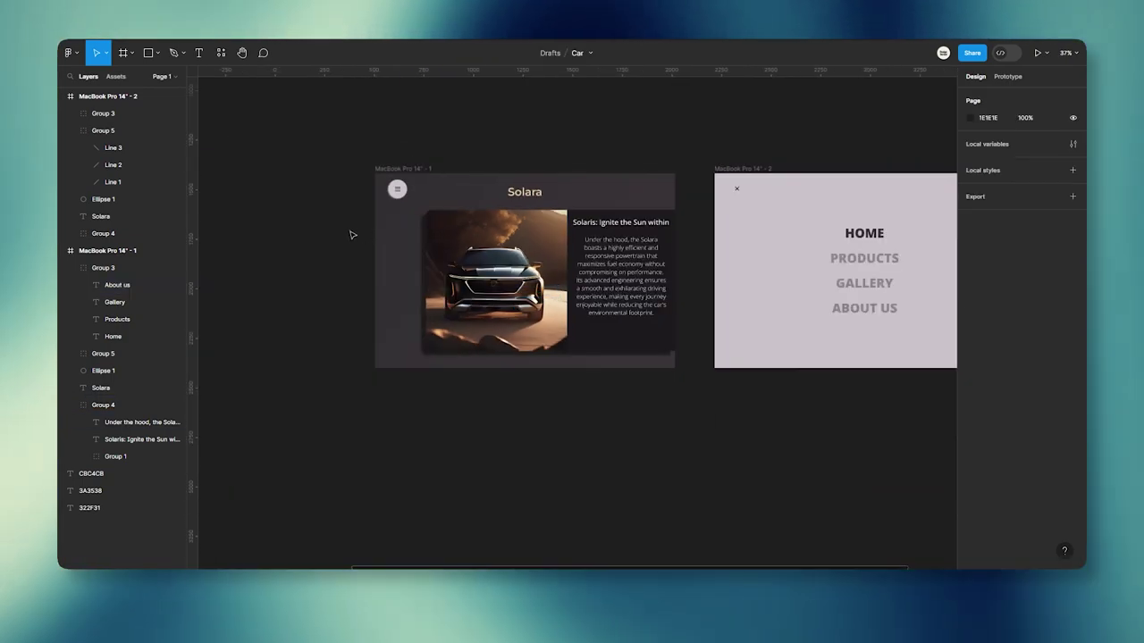
{"action": "mouse_move", "coordinate": [693, 411]}
{"action": "left_mouse_down"}
{"action": "mouse_move", "coordinate": [483, 415]}
{"action": "mouse_move", "coordinate": [575, 429]}
{"action": "left_mouse_up"}
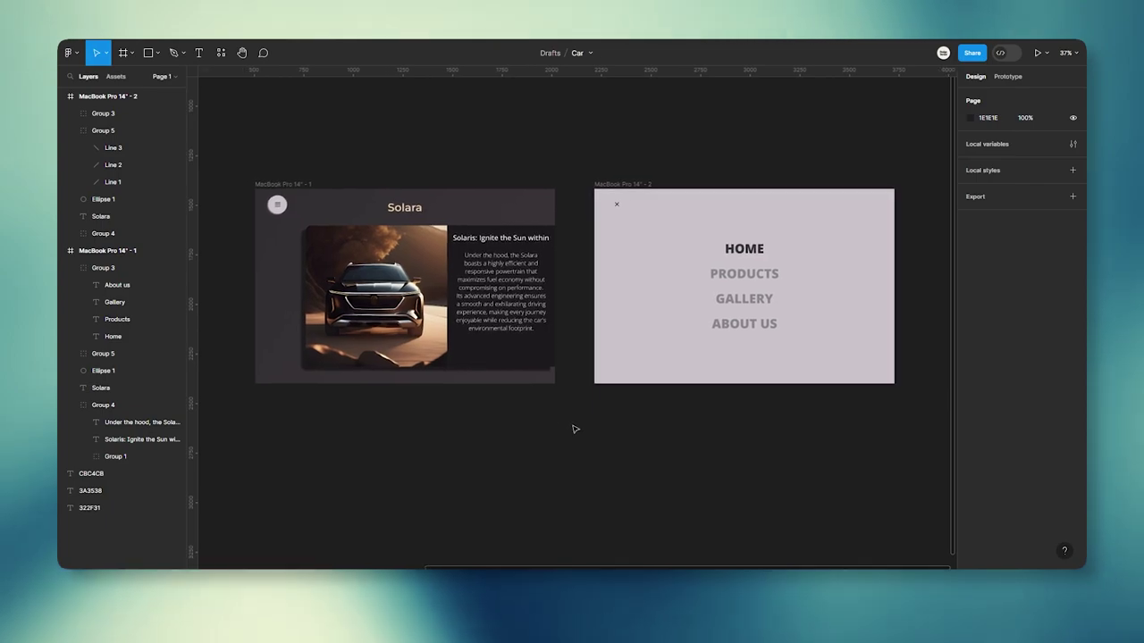
{"action": "left_click", "coordinate": [1008, 76]}
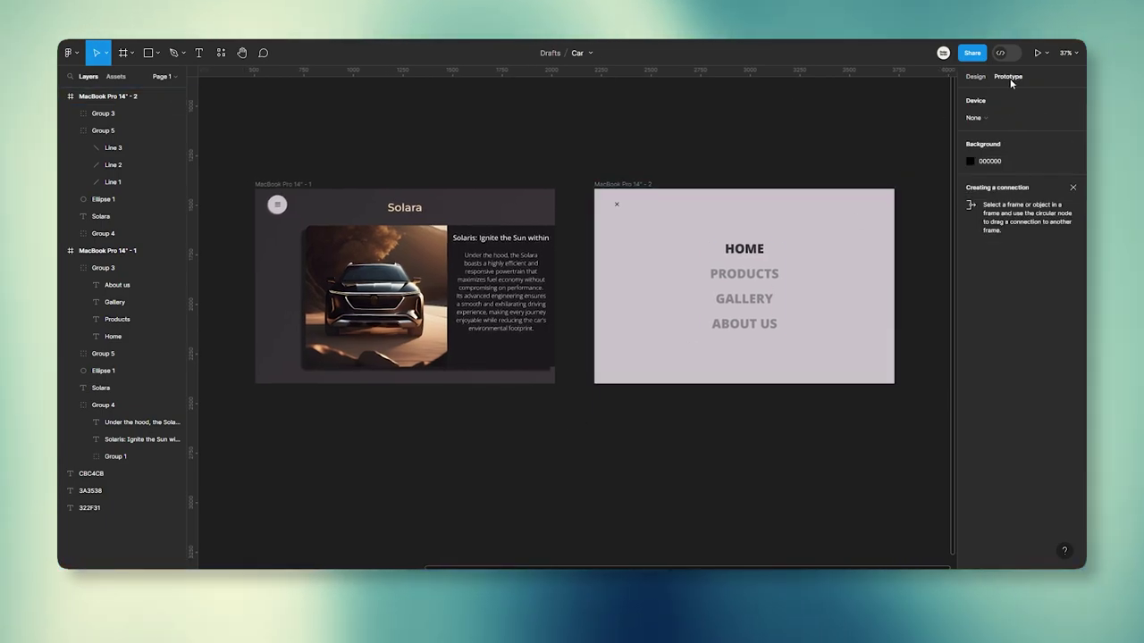
{"action": "left_click", "coordinate": [284, 207]}
{"action": "left_click_drag", "start_coordinate": [634, 267], "coordinate": [621, 299]}
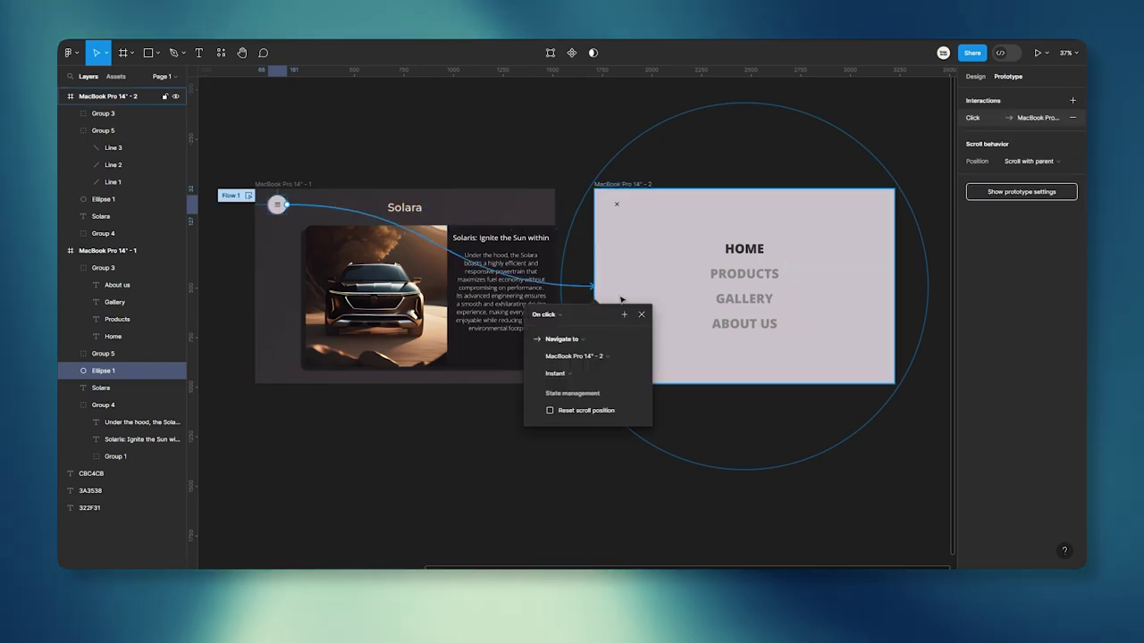
{"action": "left_click", "coordinate": [547, 314]}
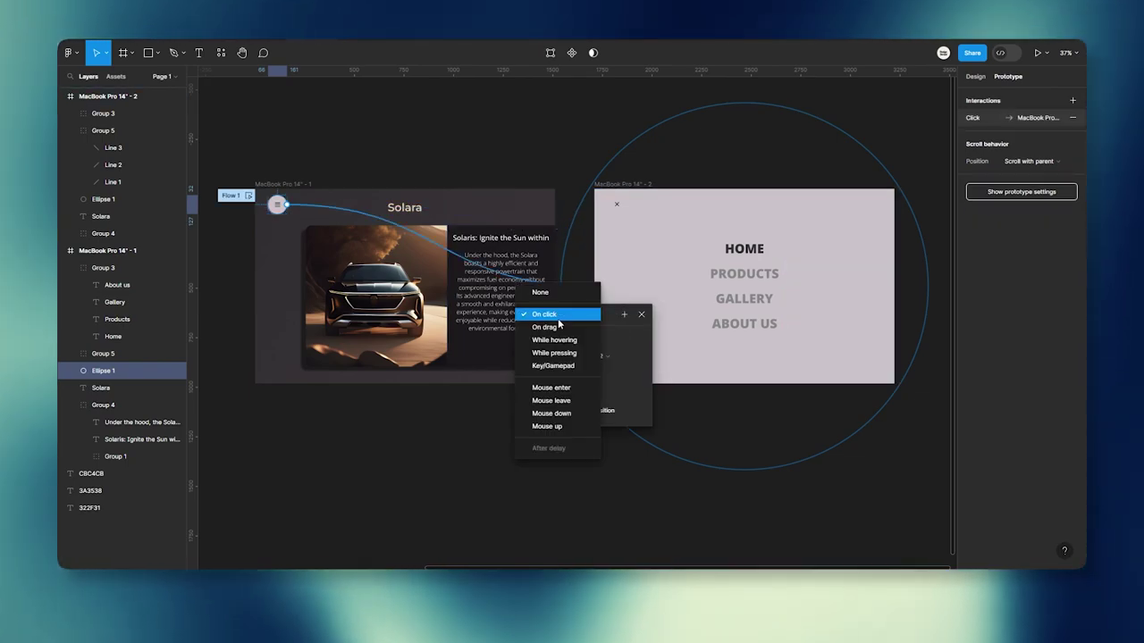
{"action": "left_click", "coordinate": [584, 317]}
Set the transition to Smart animate with Gentle easing over 1000ms
{"action": "left_click", "coordinate": [557, 373]}
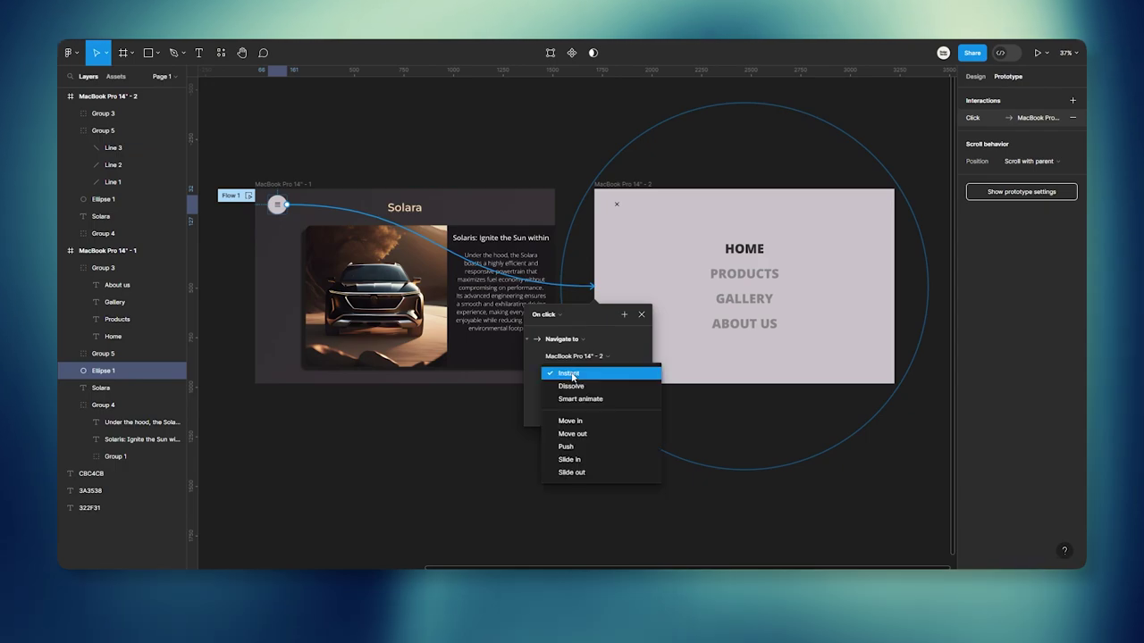
{"action": "left_click", "coordinate": [577, 399]}
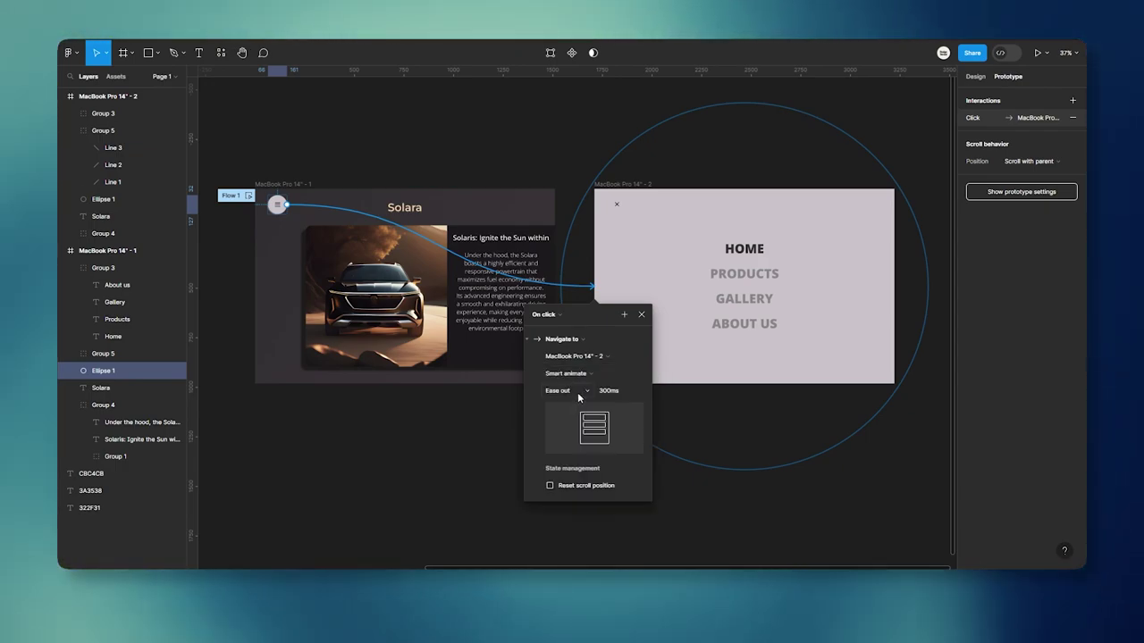
{"action": "left_click", "coordinate": [578, 392]}
{"action": "left_click", "coordinate": [572, 478]}
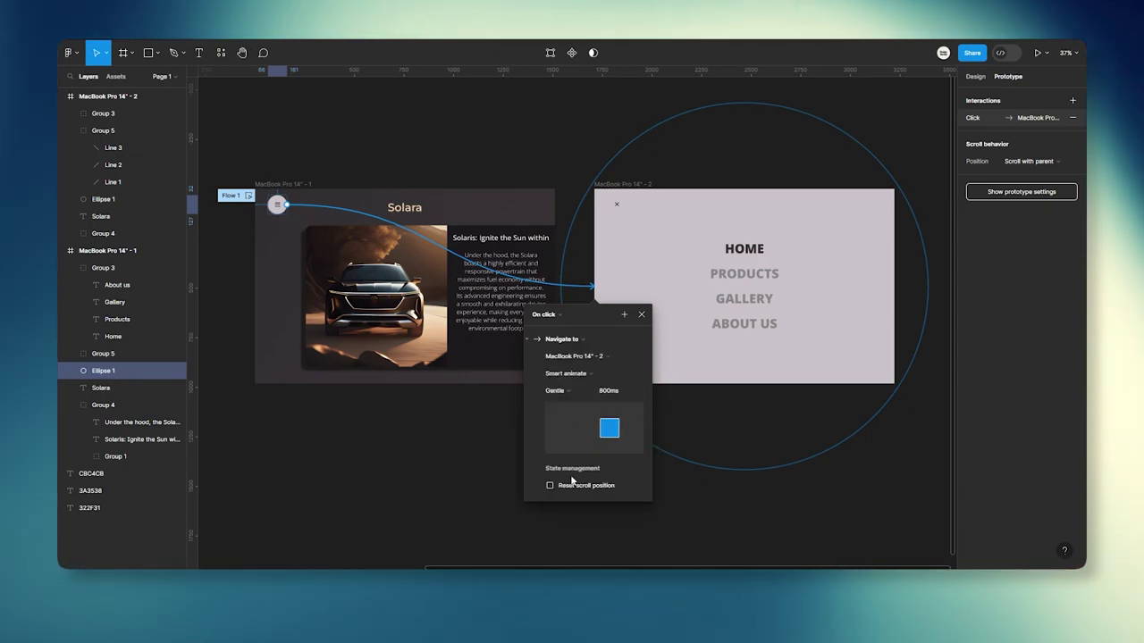
{"action": "left_click", "coordinate": [608, 390]}
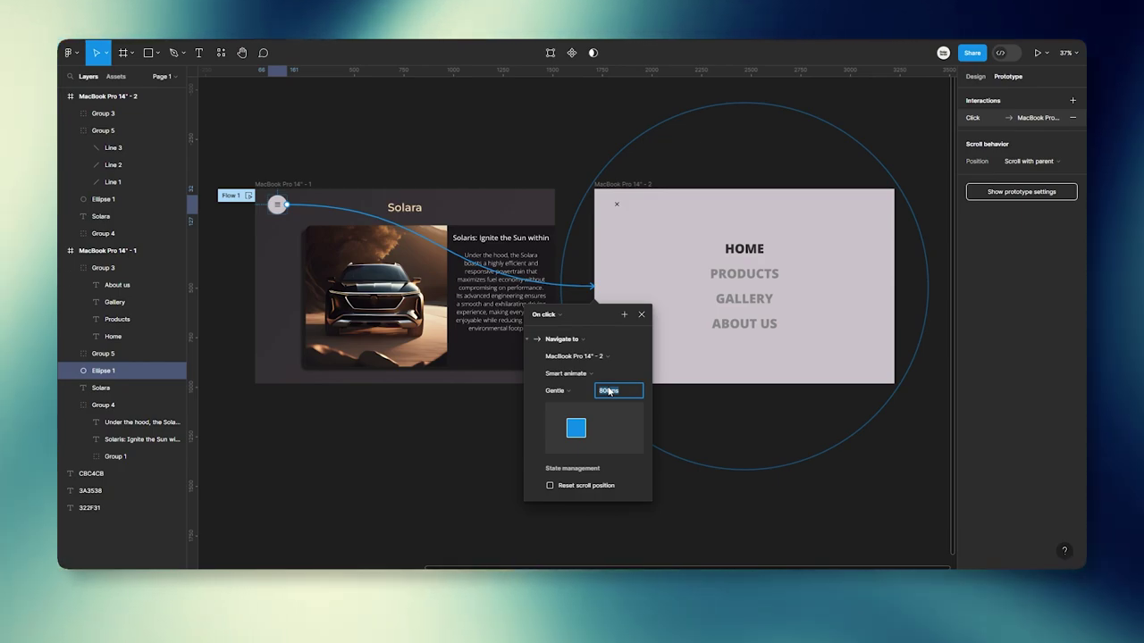
{"action": "type", "text": "1000"}
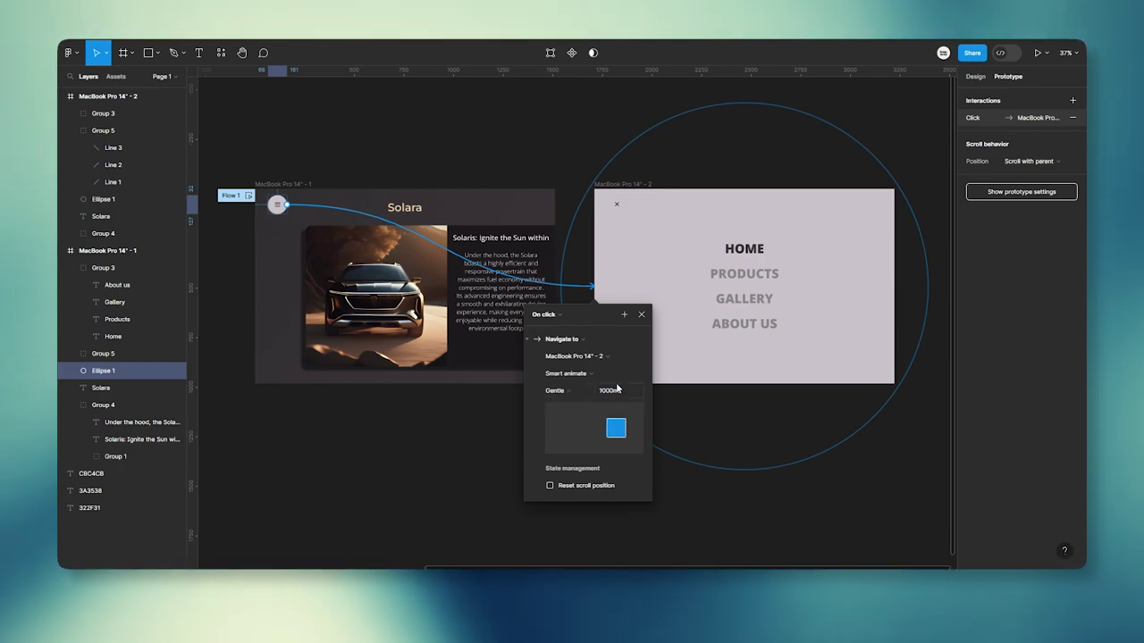
{"action": "left_click", "coordinate": [641, 314]}
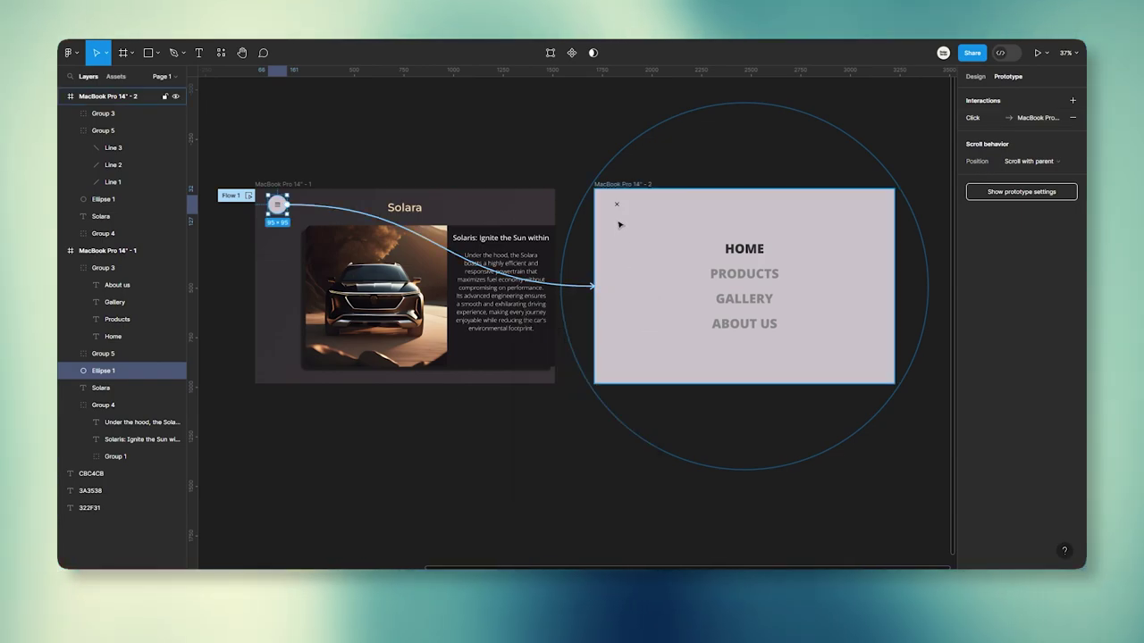
{"action": "left_click", "coordinate": [617, 205]}
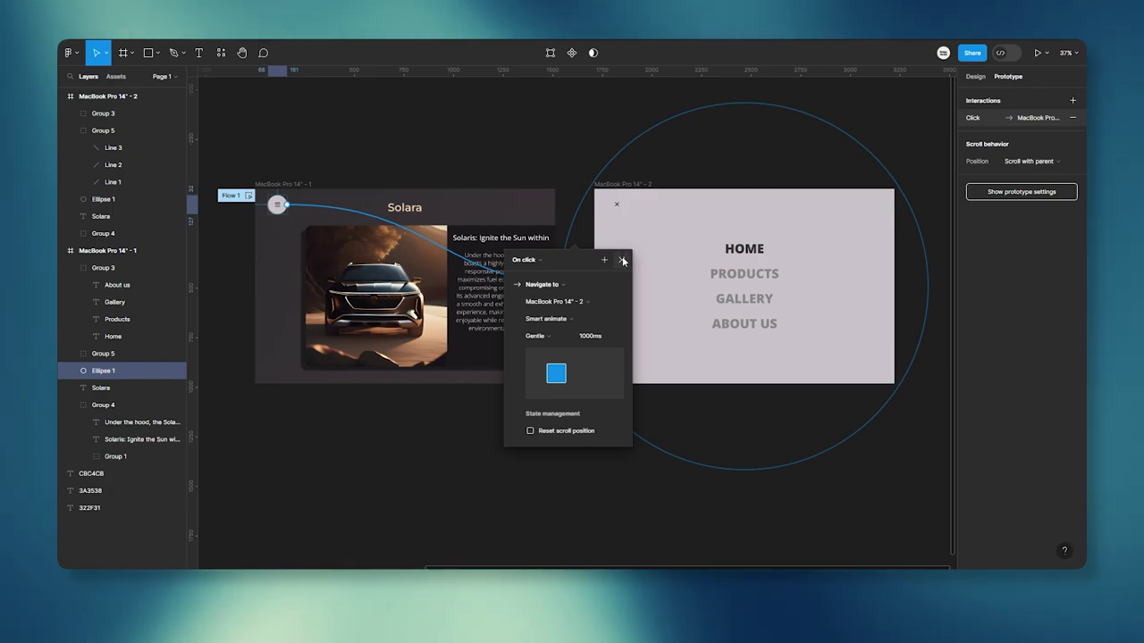
Link the X icon back to the Solara frame with Smart animate, Slow easing, 600ms
{"action": "left_click", "coordinate": [623, 260]}
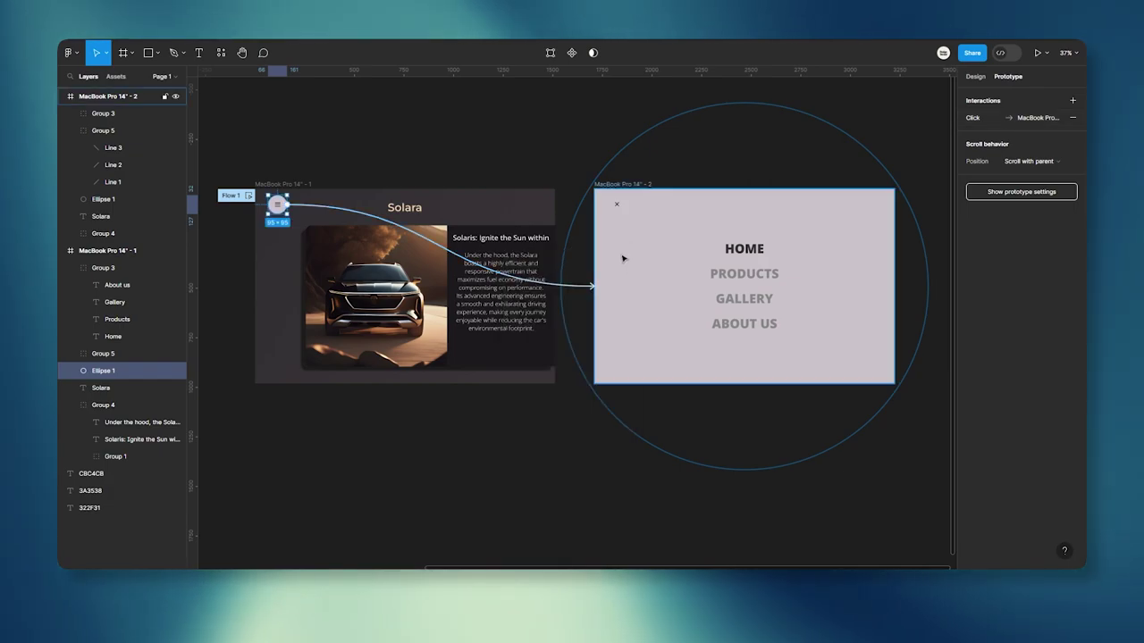
{"action": "left_click", "coordinate": [616, 206]}
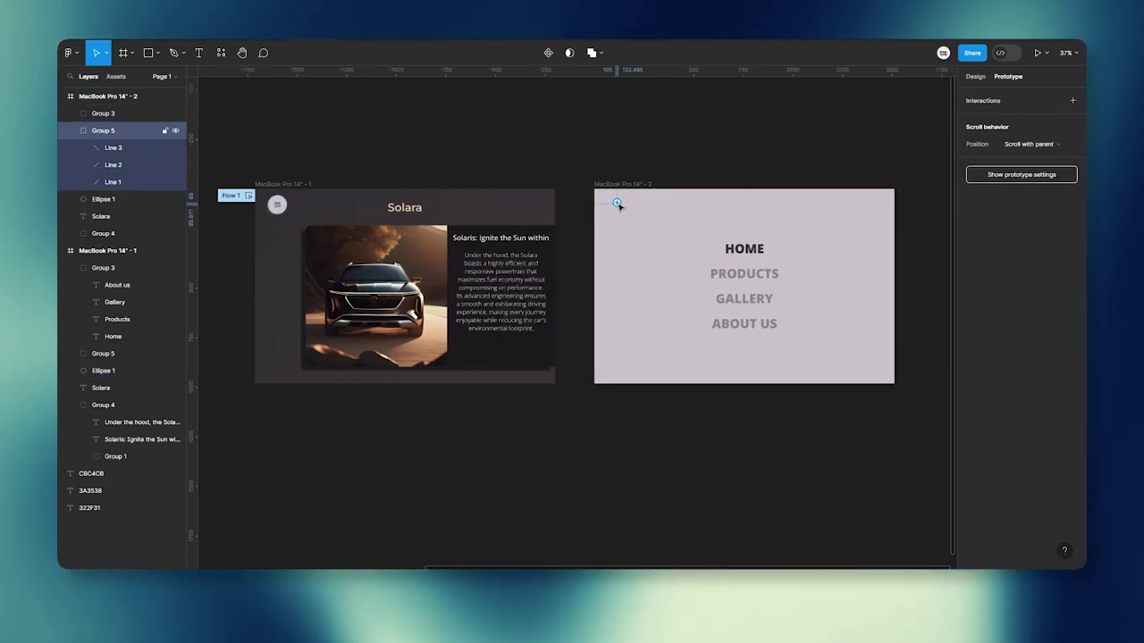
{"action": "left_click_drag", "start_coordinate": [616, 204], "coordinate": [545, 286]}
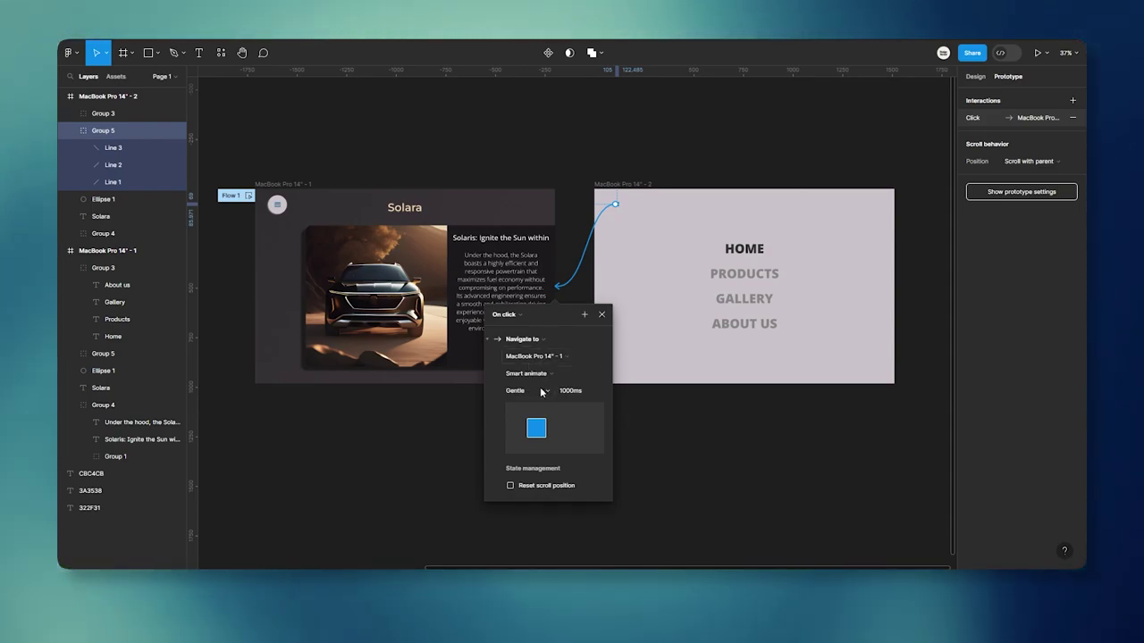
{"action": "left_click", "coordinate": [542, 392]}
{"action": "left_click", "coordinate": [529, 429]}
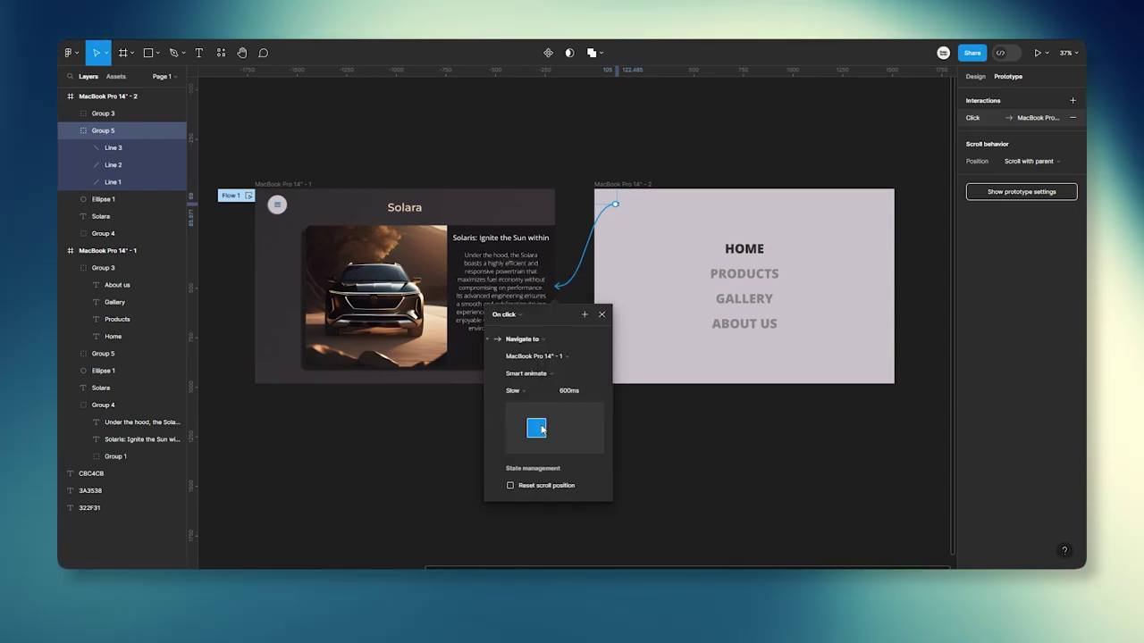
{"action": "left_click", "coordinate": [565, 395]}
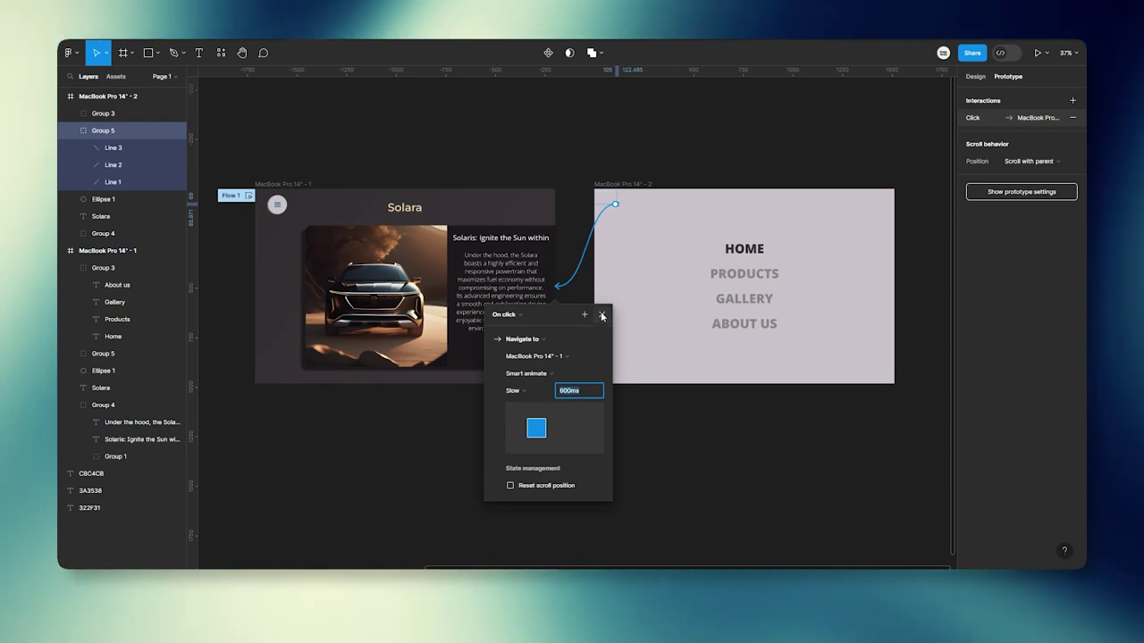
{"action": "left_click", "coordinate": [580, 161]}
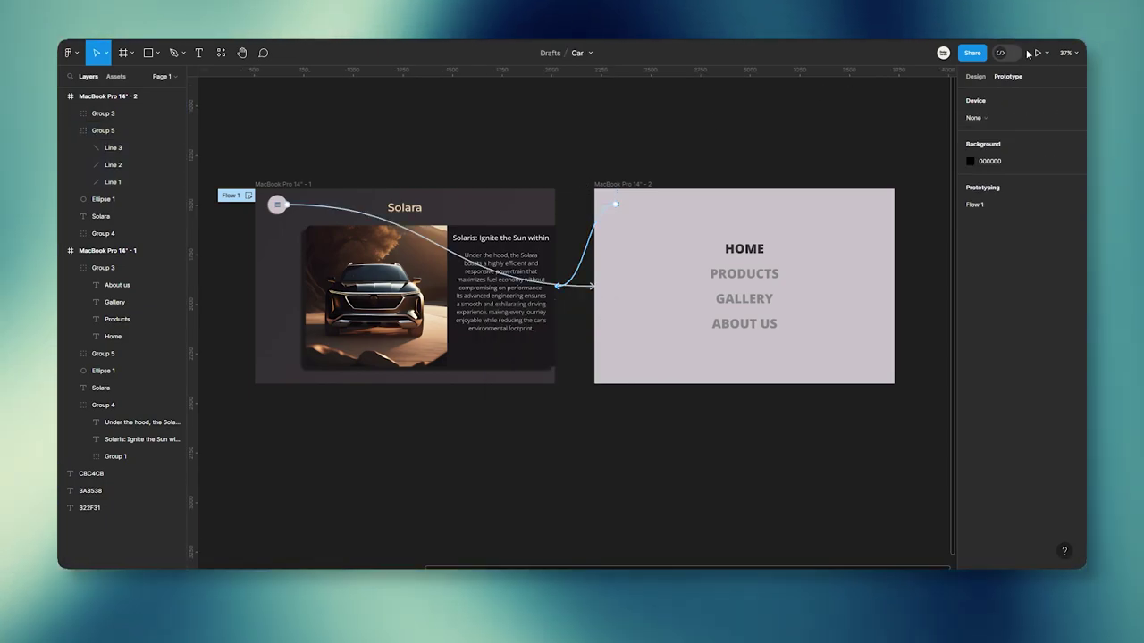
Preview the prototype, opening and closing the circular menu three times
{"action": "left_click", "coordinate": [1036, 53]}
{"action": "left_click", "coordinate": [229, 85]}
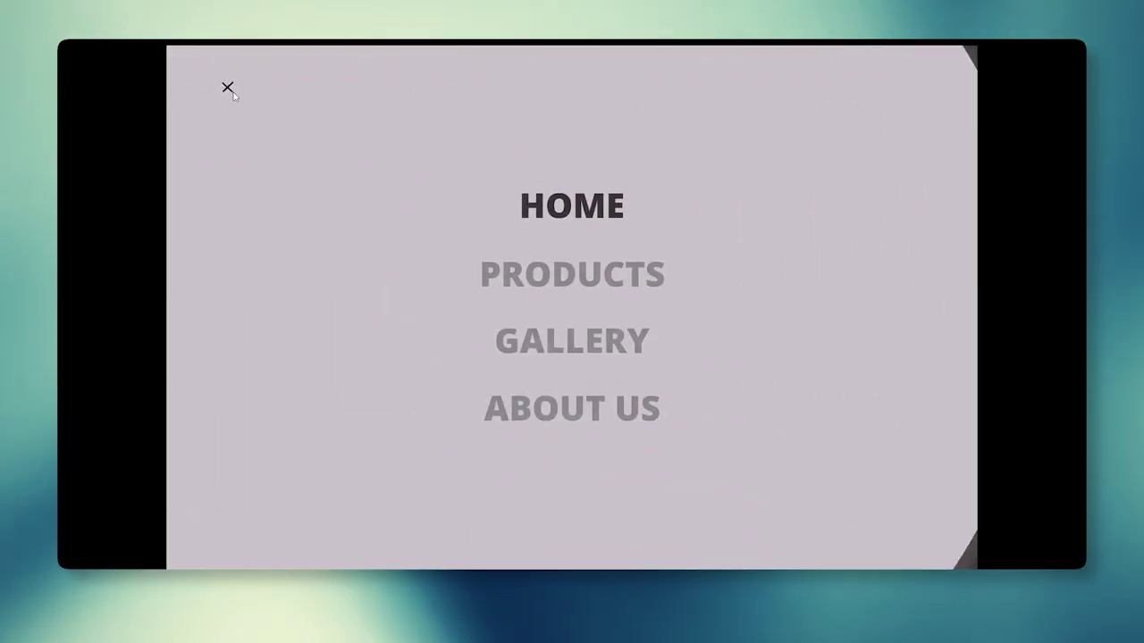
{"action": "left_click", "coordinate": [227, 90]}
{"action": "left_click", "coordinate": [227, 89]}
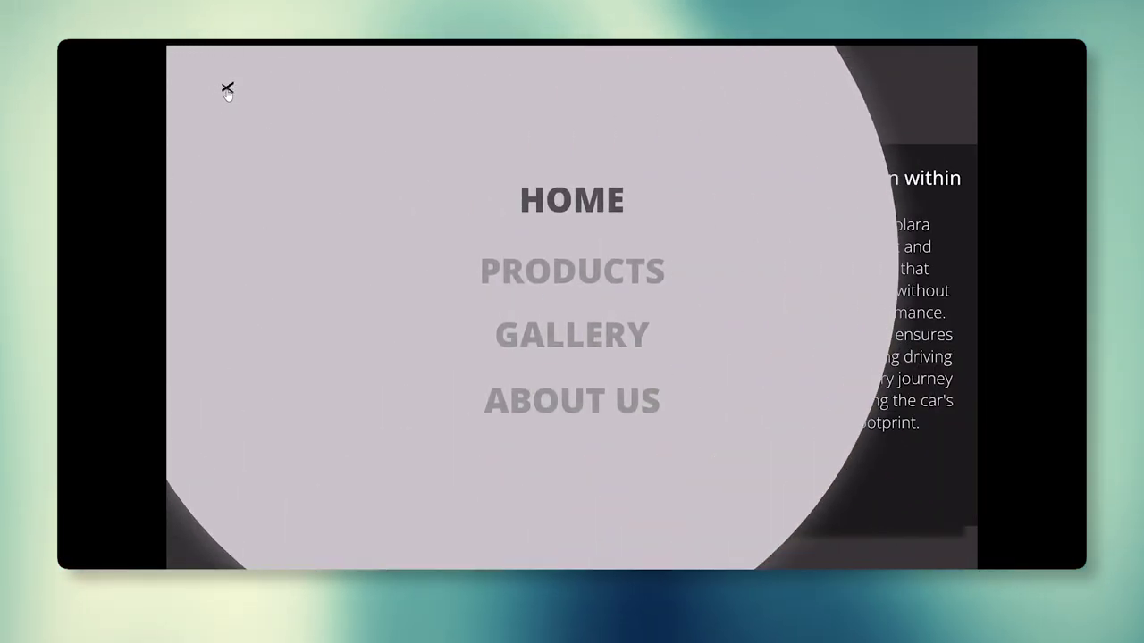
{"action": "left_click", "coordinate": [227, 89]}
{"action": "left_click", "coordinate": [227, 90]}
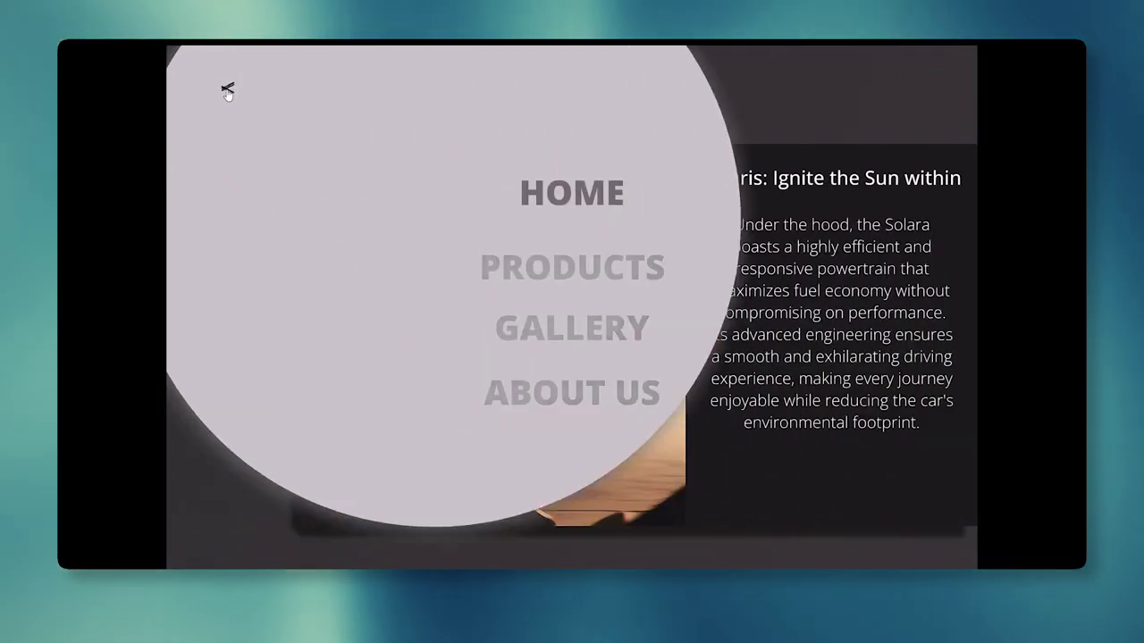
{"action": "left_click", "coordinate": [227, 89]}
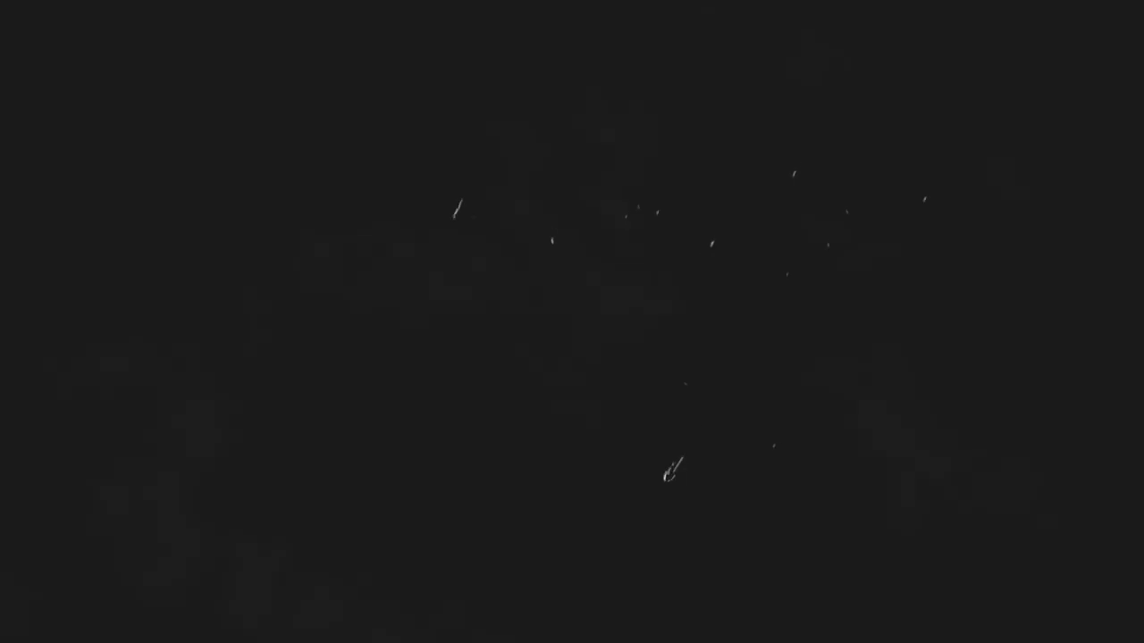